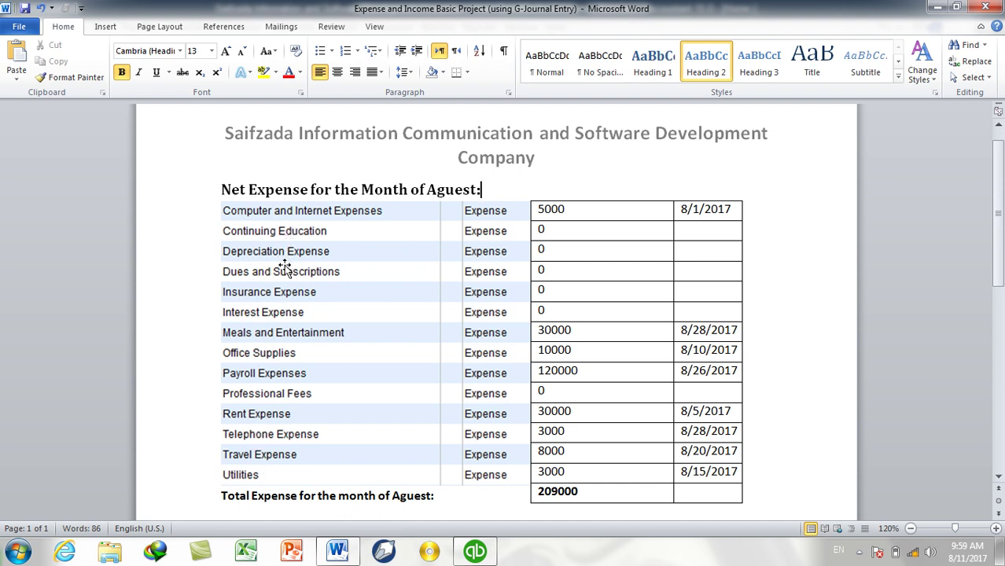
Examine the zero-amount expense rows from Continuing Education to Interest Expense in the expense table.
left_click(548, 229)
left_click_drag(550, 237, 550, 291)
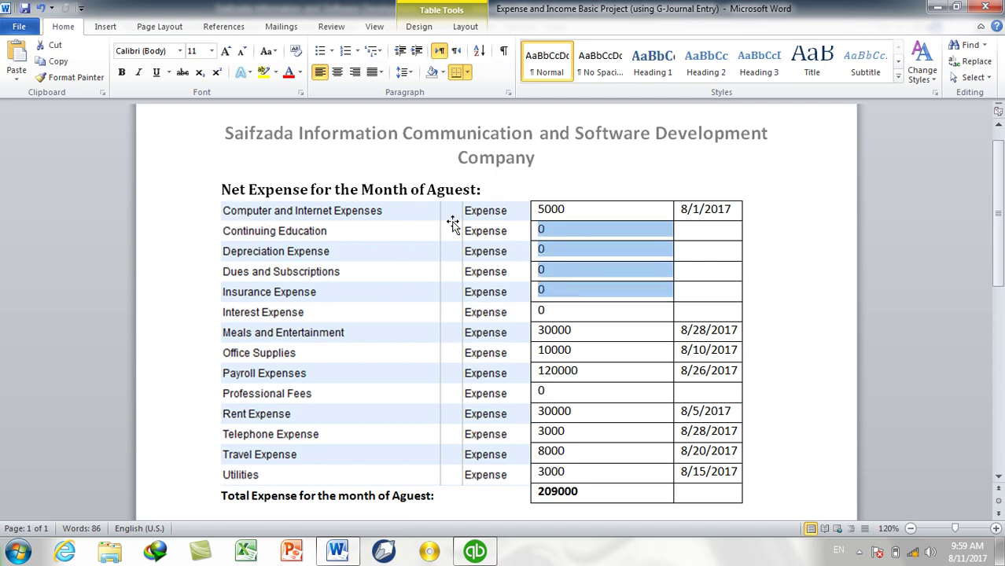
left_click(585, 214)
left_click_drag(579, 233, 574, 312)
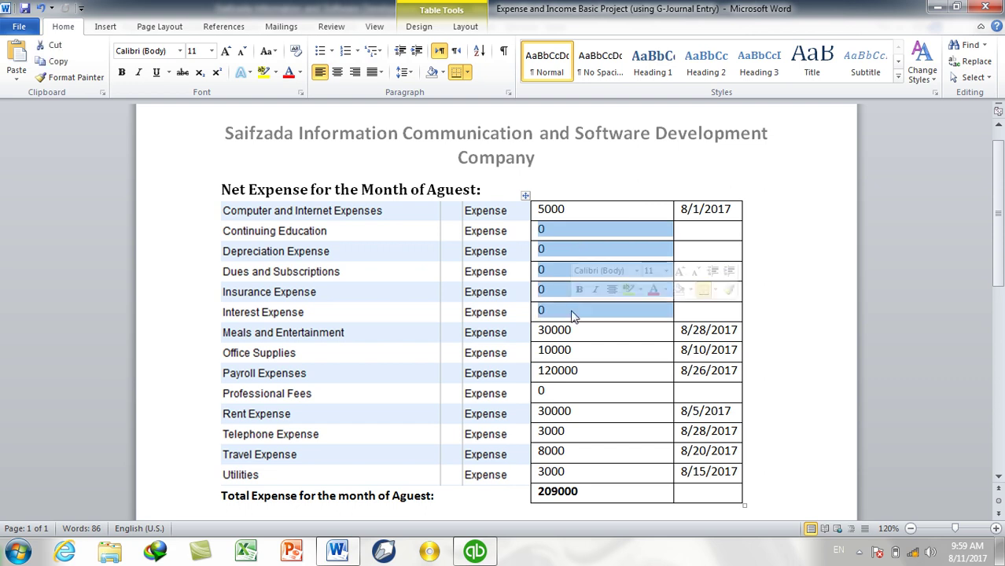
left_click(558, 231)
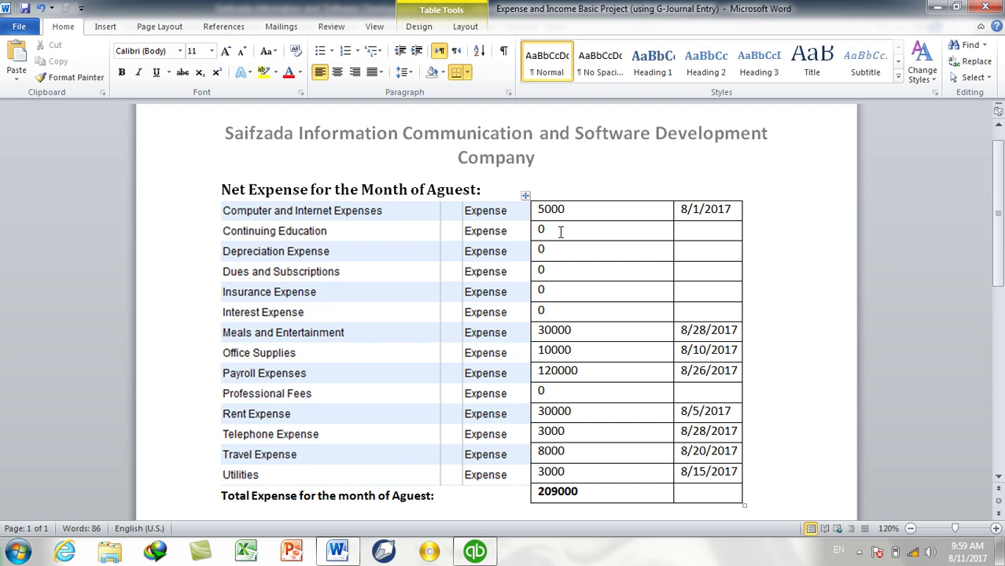
Switch to QuickBooks and open a new general journal entry.
left_click(481, 553)
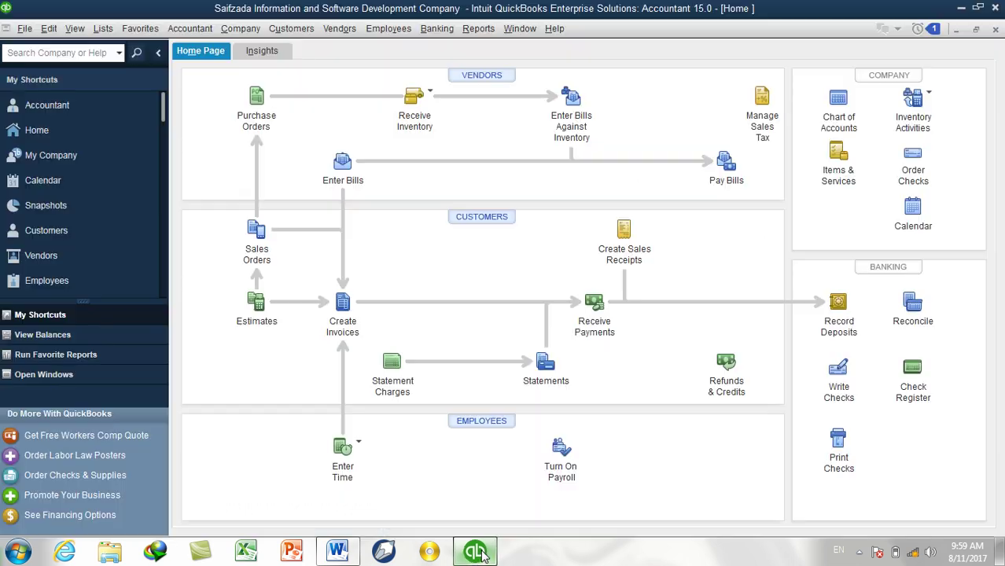
left_click(191, 30)
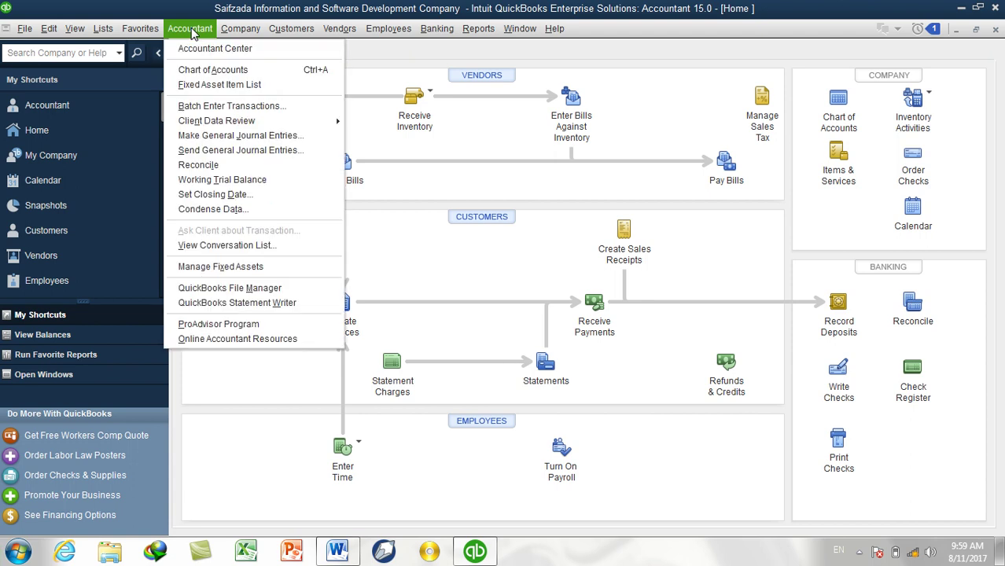
left_click(213, 138)
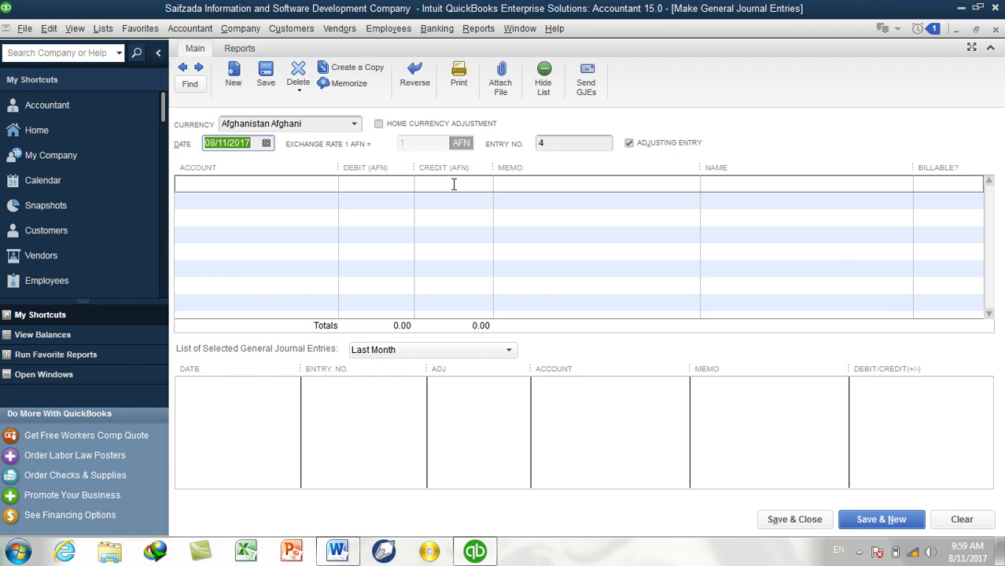
Examine the journal entry's currency choices, date calendar and entry number field without changing them.
left_click(315, 123)
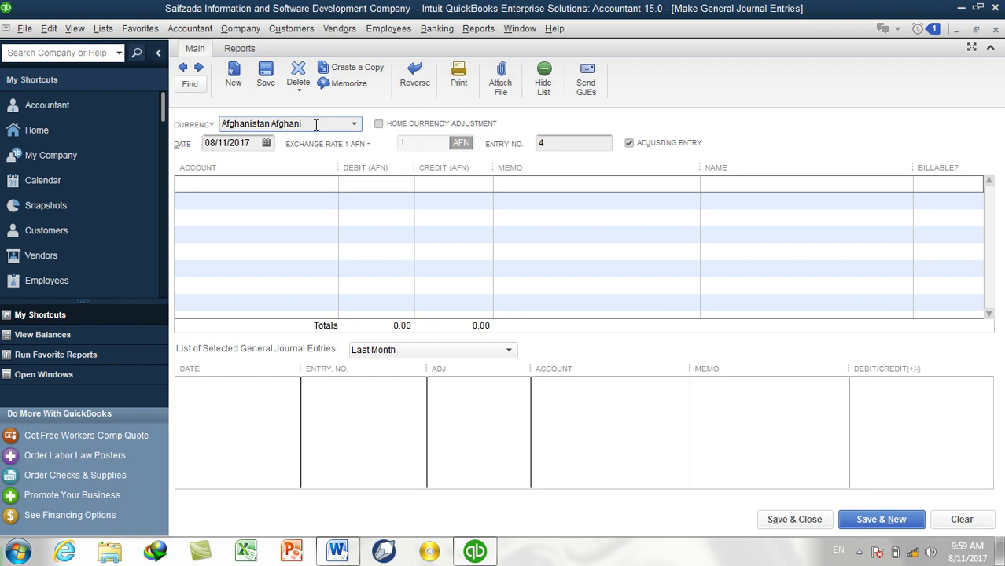
left_click(355, 126)
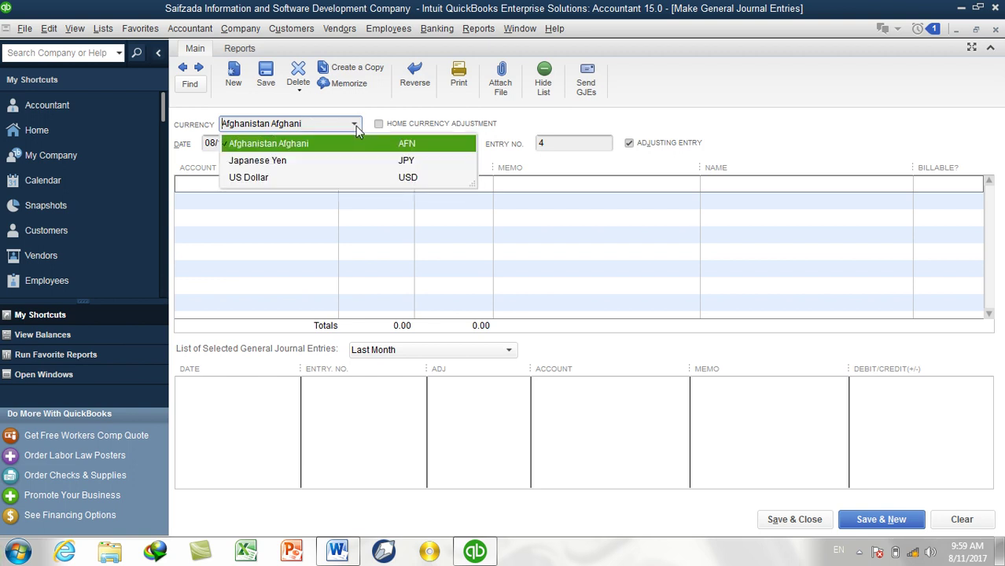
left_click(356, 125)
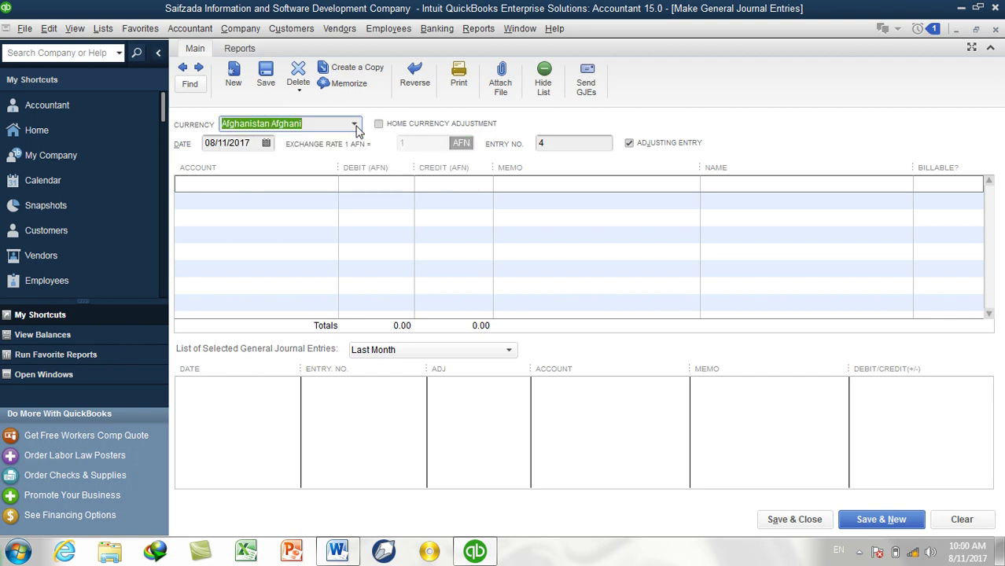
left_click(258, 143)
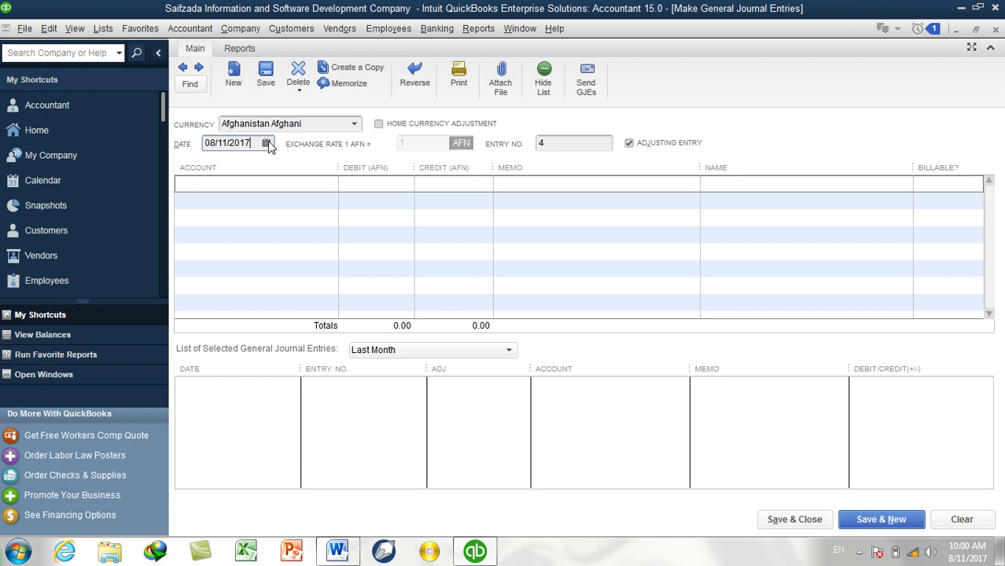
left_click(266, 144)
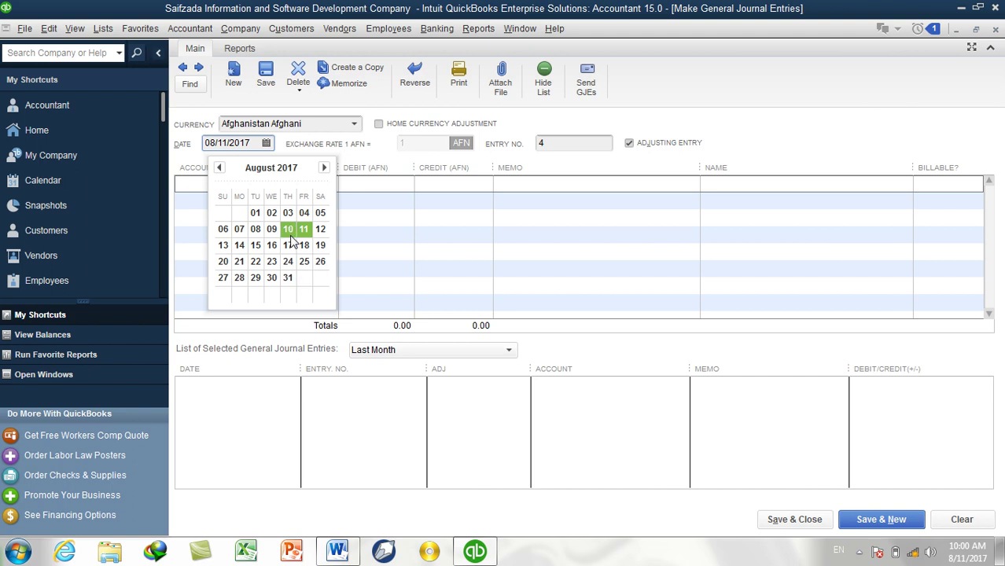
left_click(251, 143)
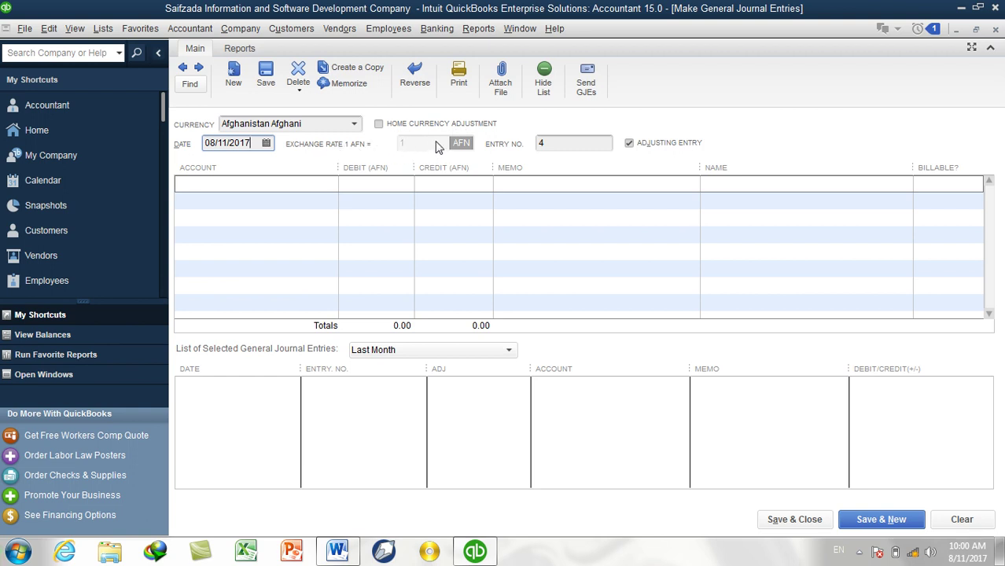
left_click(563, 143)
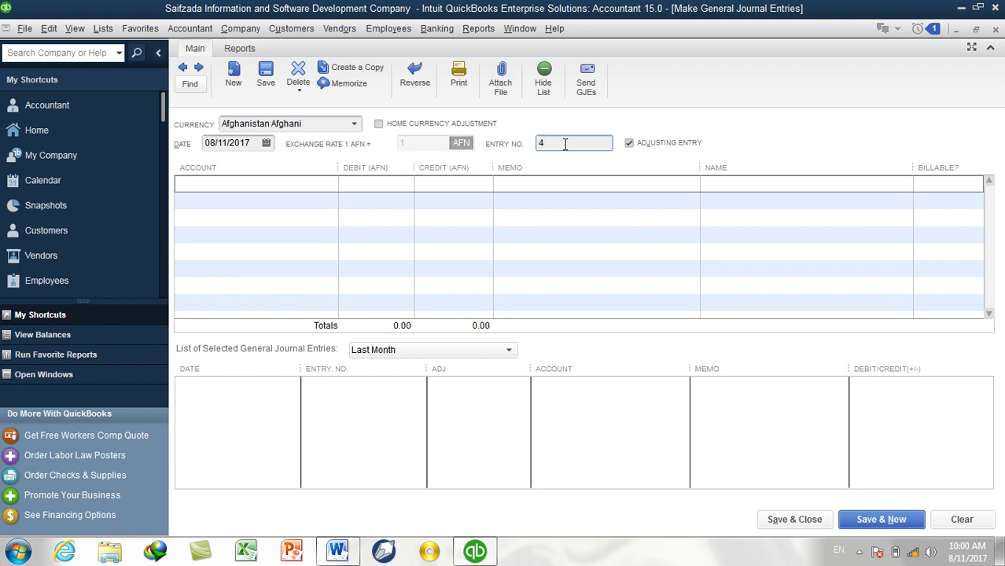
Browse the accounts available for the first journal line, from bank accounts through income and expense accounts.
left_click(223, 183)
left_click(329, 186)
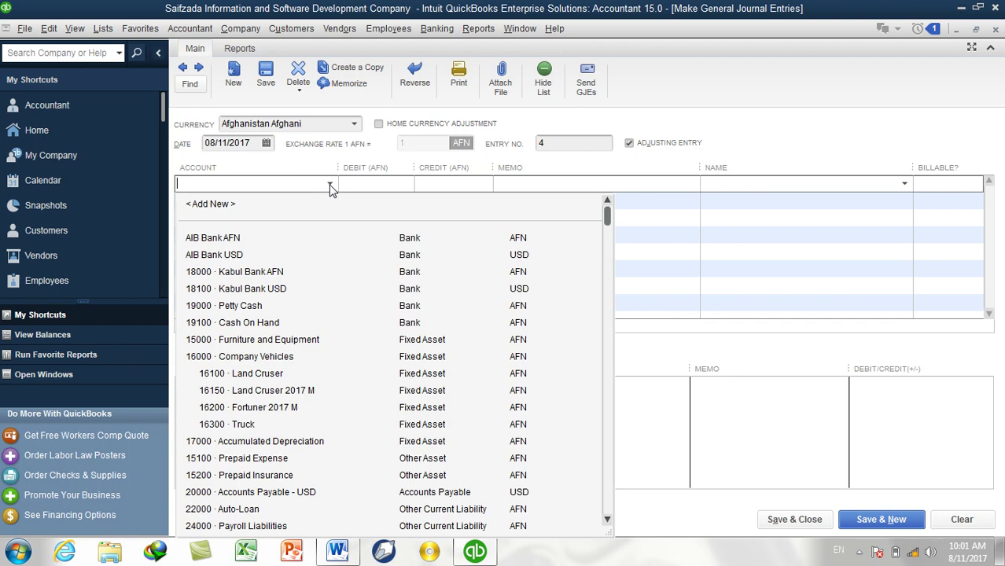
scroll(315, 346, "down", 15)
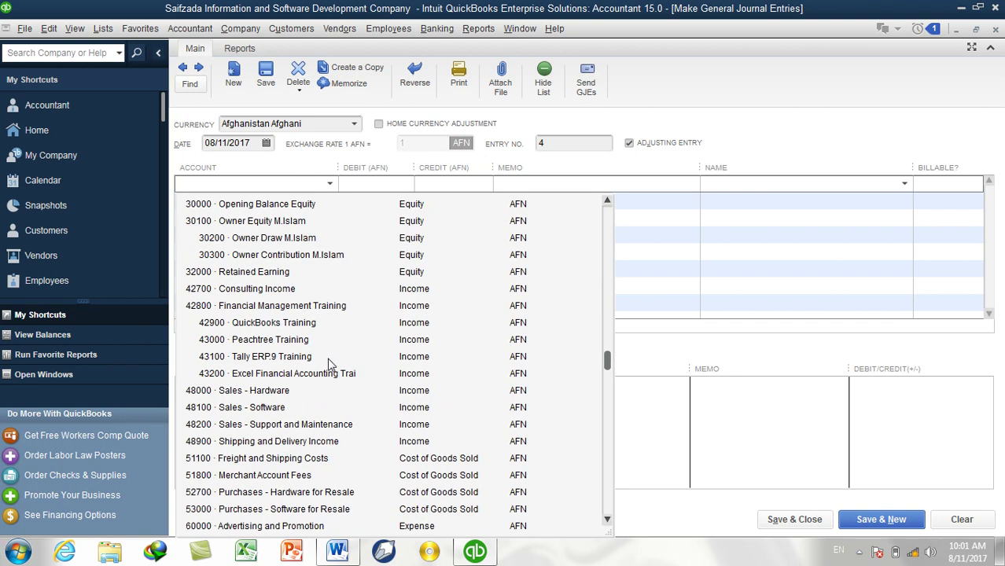
scroll(330, 364, "up", 15)
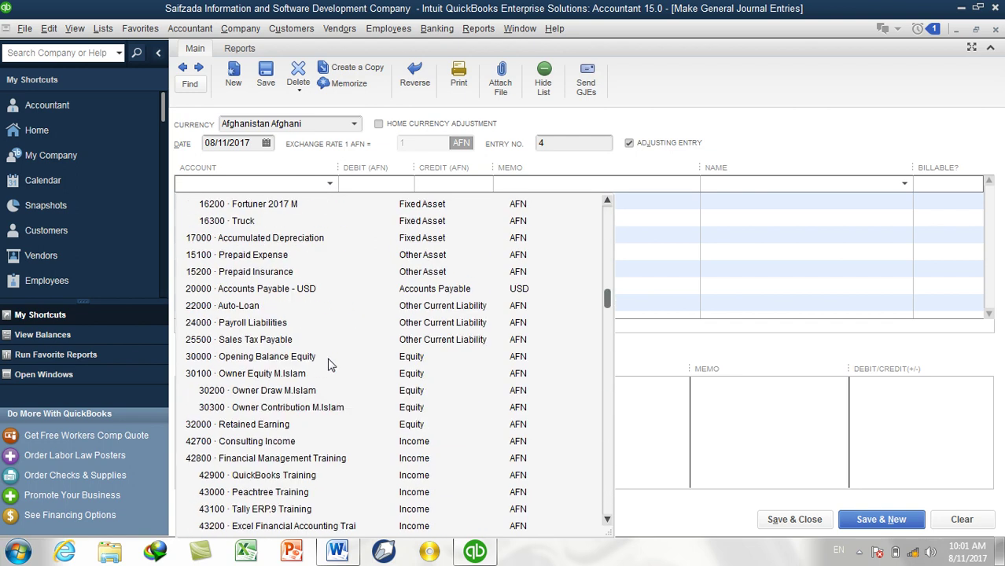
scroll(329, 363, "up", 4)
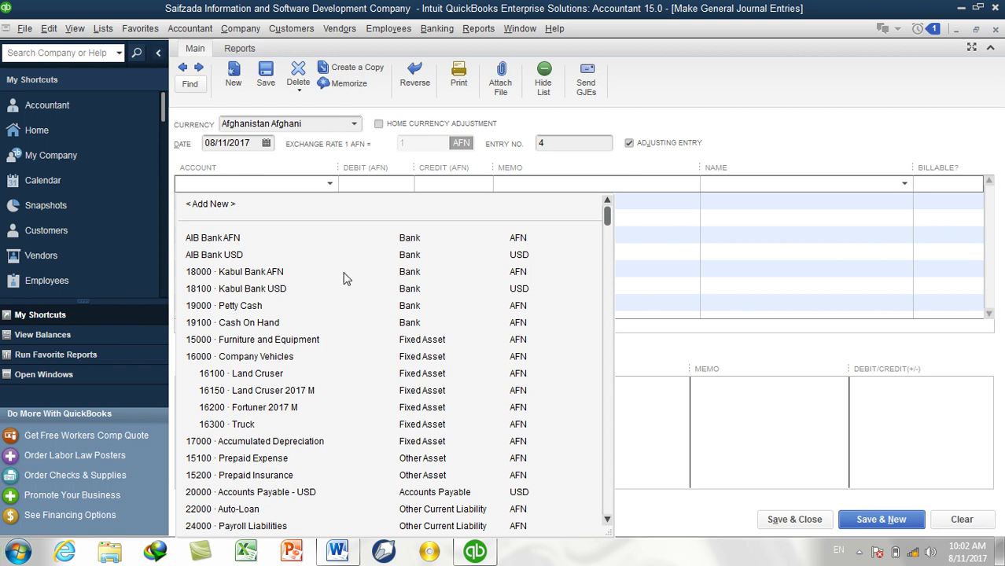
left_click(309, 181)
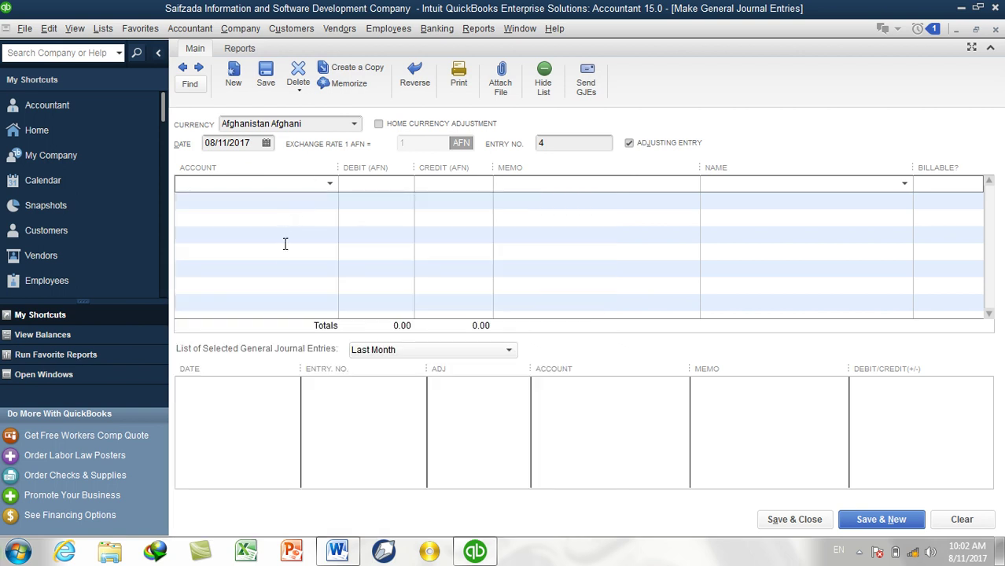
left_click(315, 200)
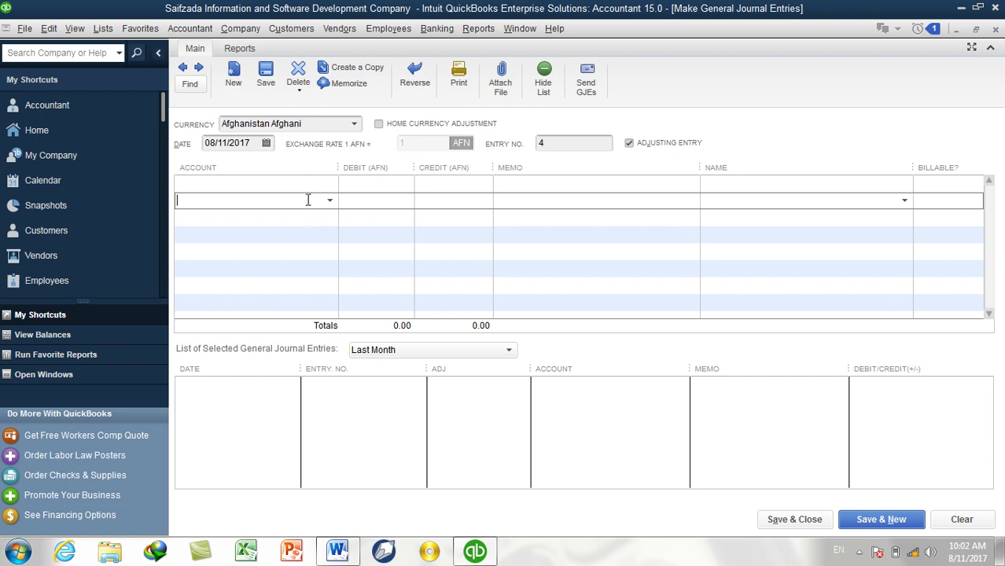
left_click(318, 185)
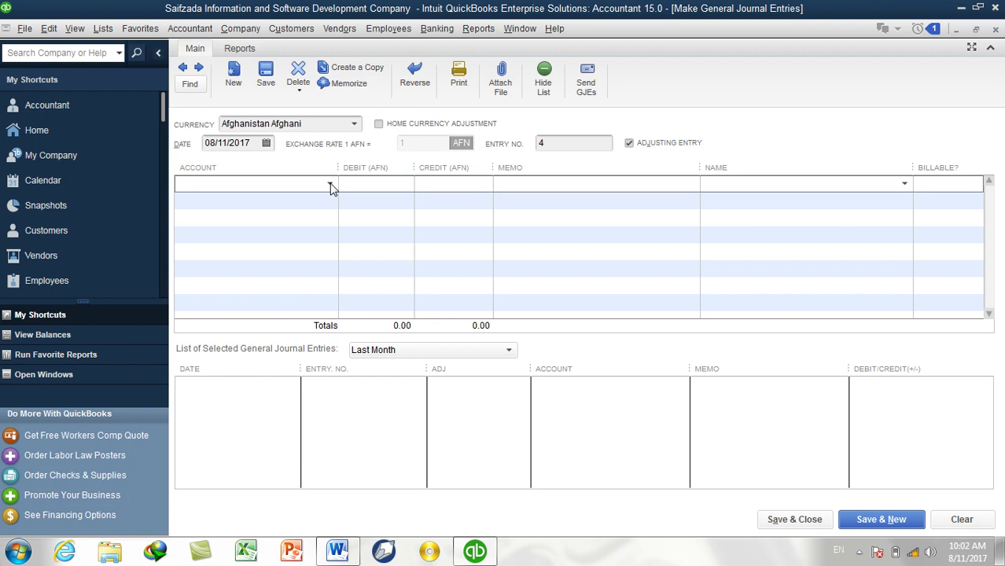
left_click(327, 206)
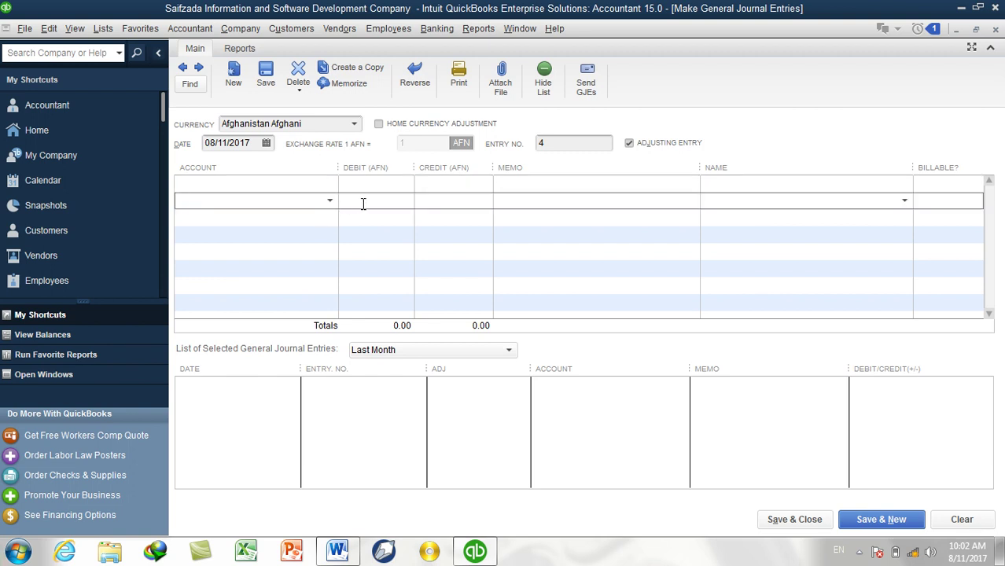
left_click(332, 221)
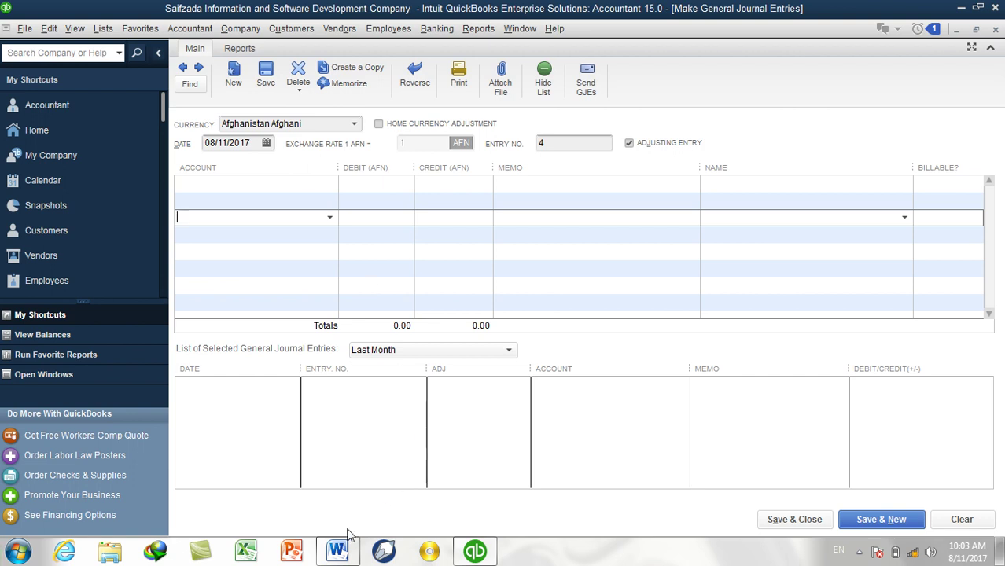
Check the expense table in Word, run the standard Profit & Loss report in QuickBooks for all dates, and close the report.
left_click(337, 550)
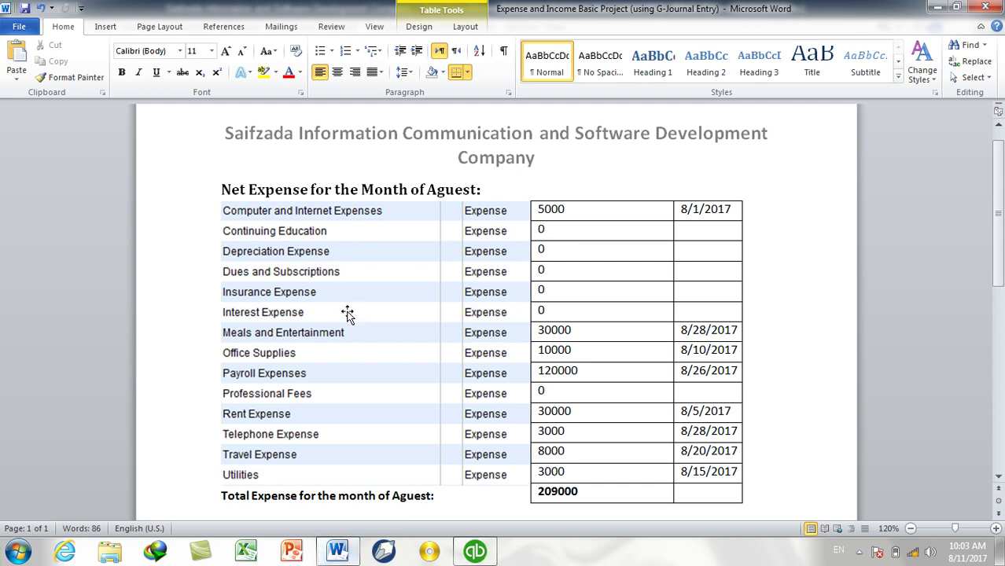
left_click(475, 551)
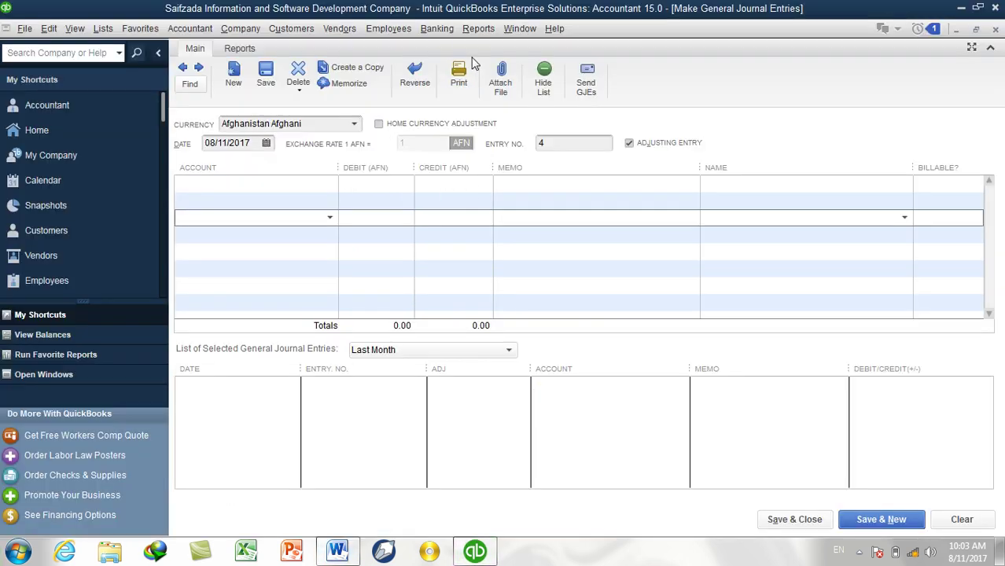
left_click(469, 29)
mouse_move(525, 180)
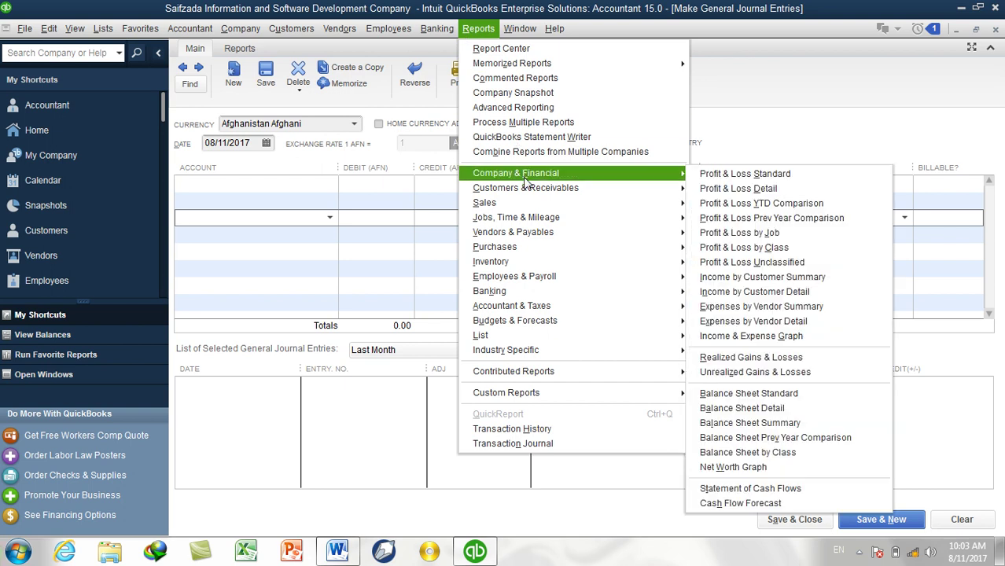
left_click(735, 174)
key("a")
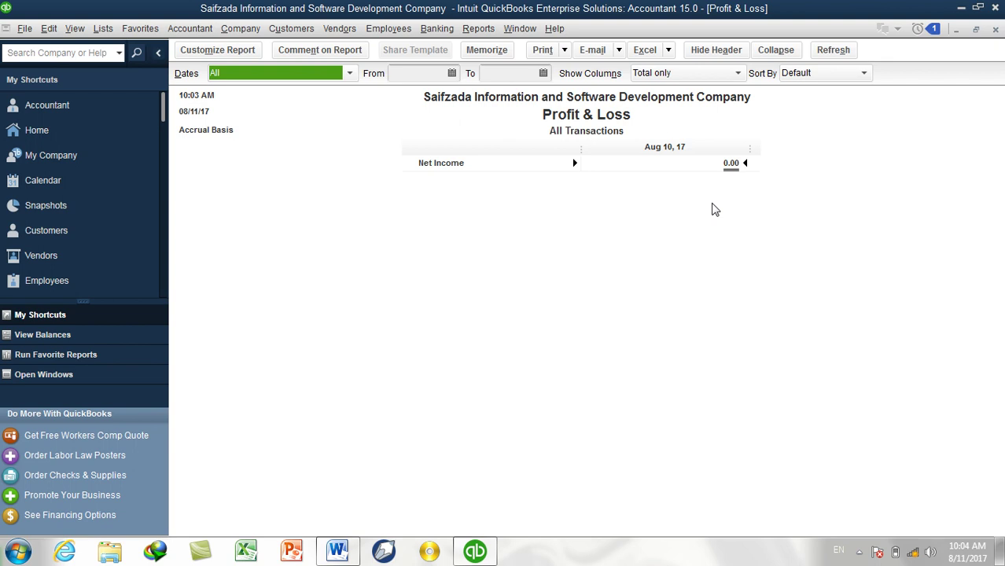
left_click(995, 31)
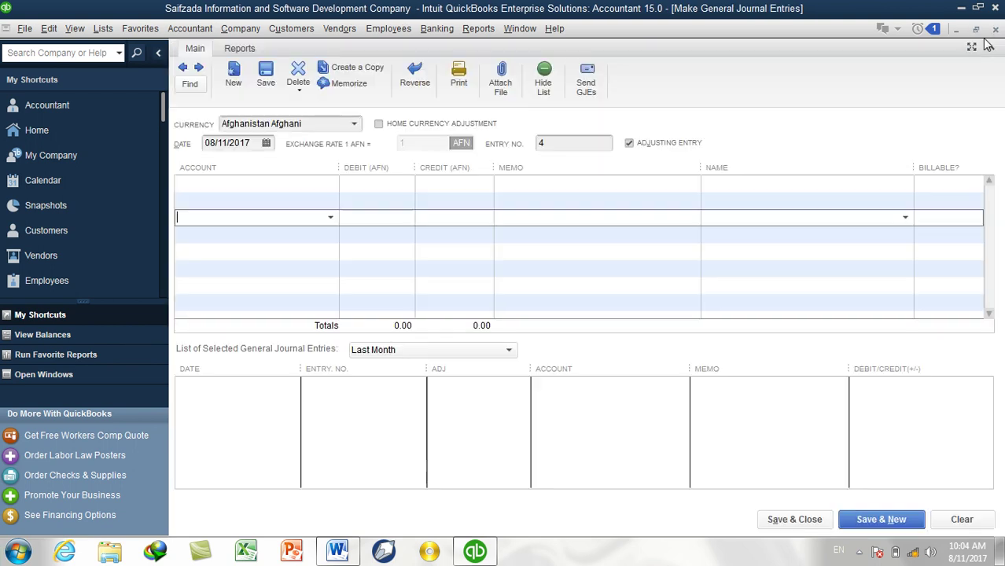
Check the first journal line's account choices against the Computer and Internet Expenses amount and date in the Word expense table.
left_click(338, 550)
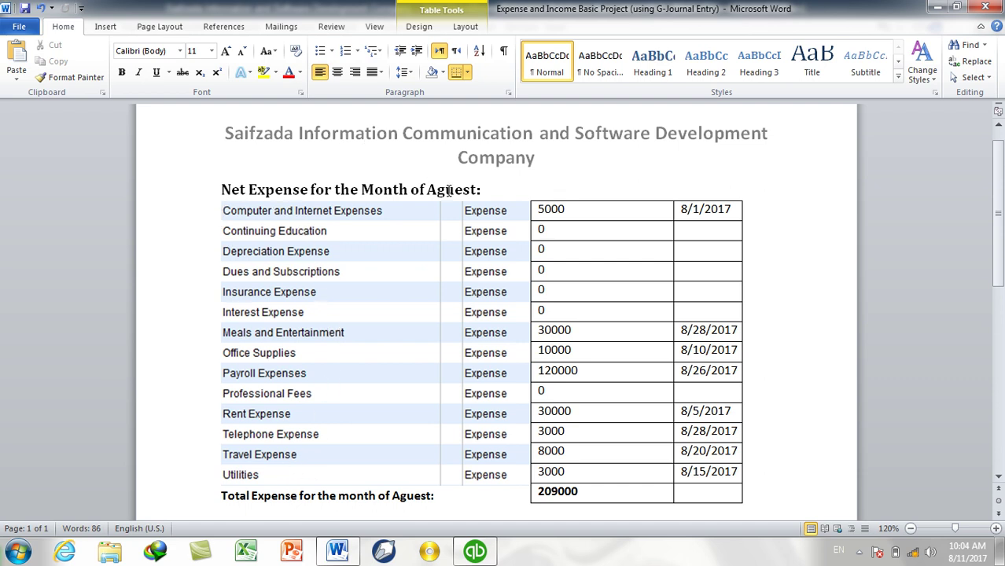
left_click(475, 550)
left_click(306, 185)
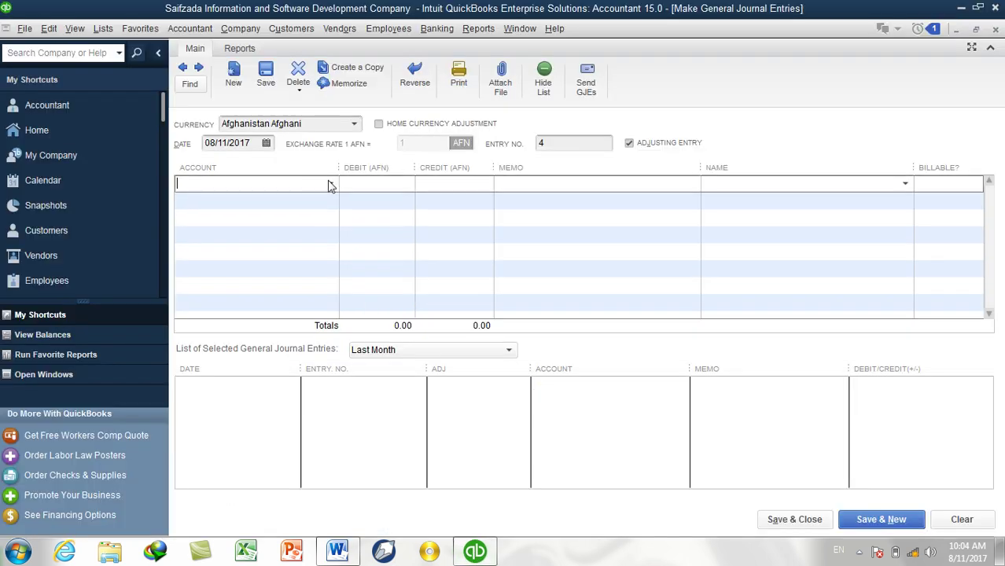
left_click(327, 183)
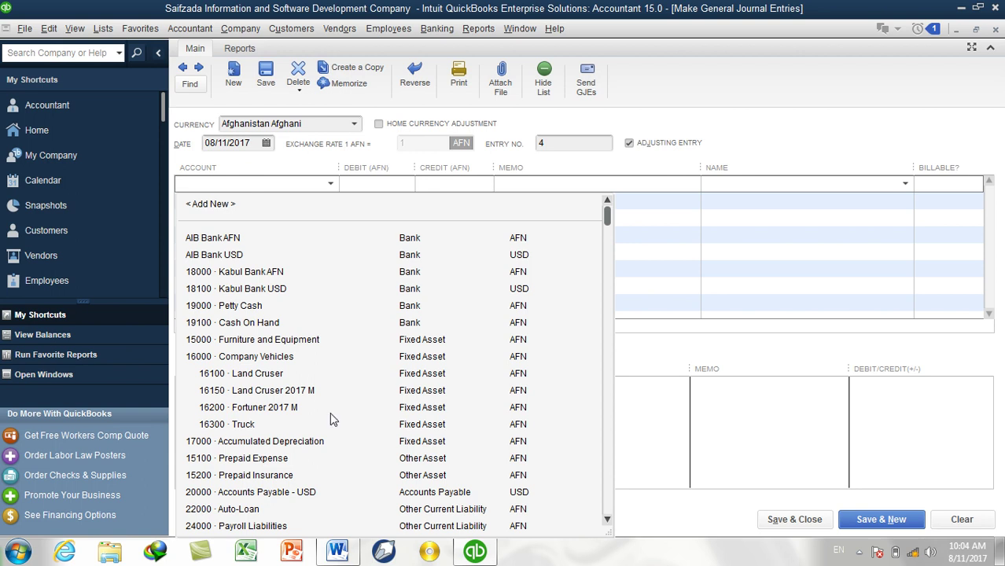
left_click(350, 558)
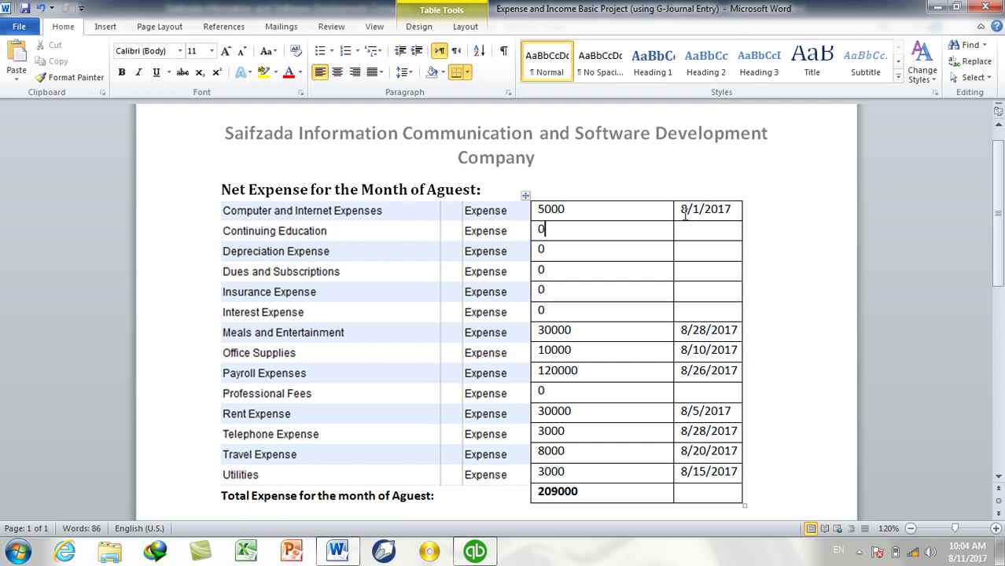
left_click_drag(602, 209, 533, 209)
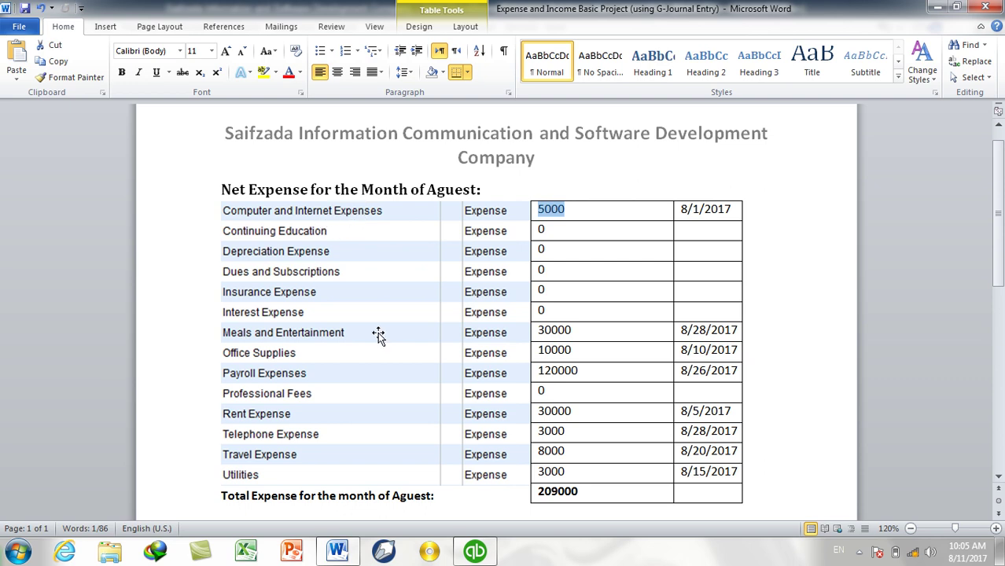
left_click(577, 214)
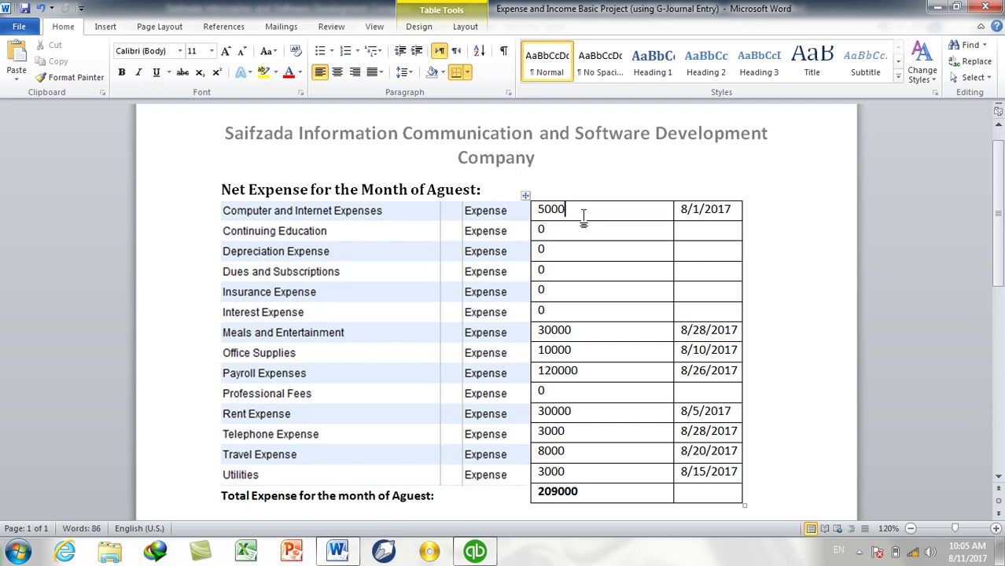
Switch to QuickBooks and check the Petty Cash and Kabul Bank AFN balances in the chart of accounts.
left_click(475, 550)
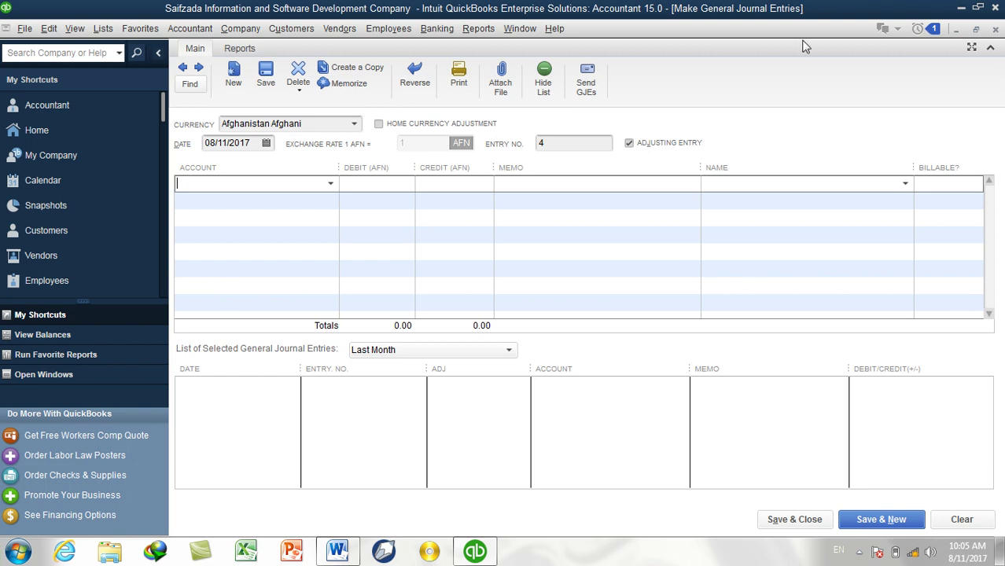
left_click(108, 30)
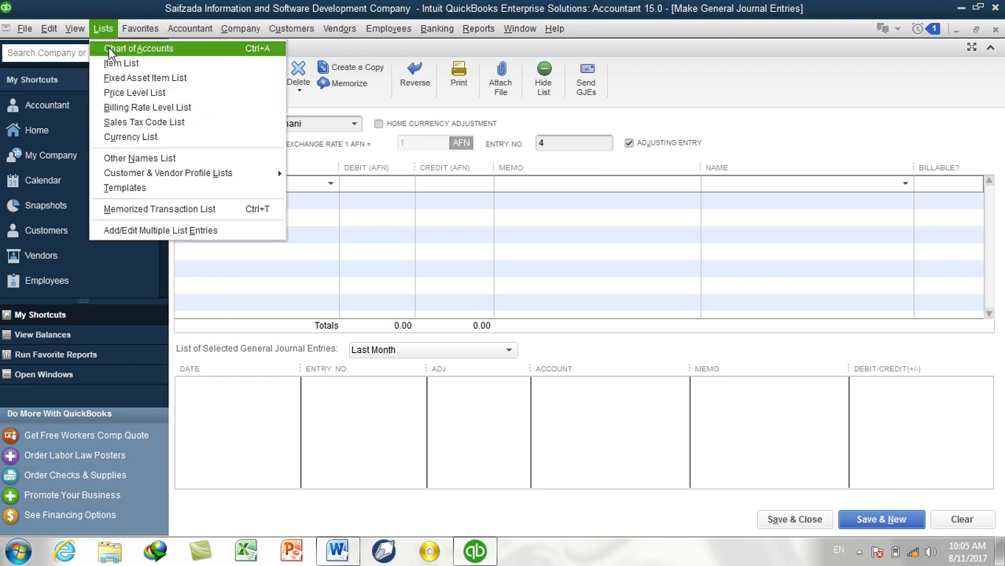
left_click(118, 49)
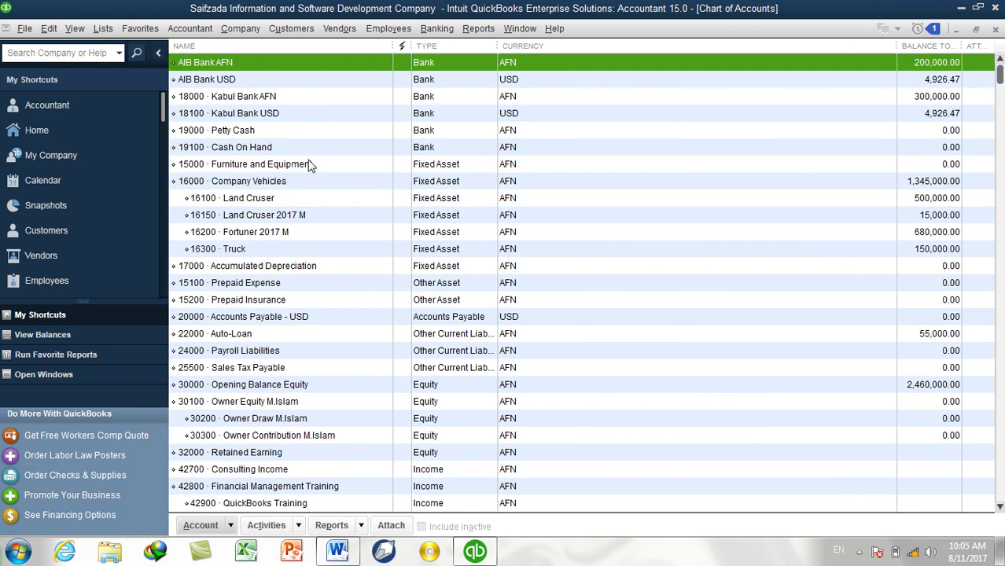
left_click(257, 132)
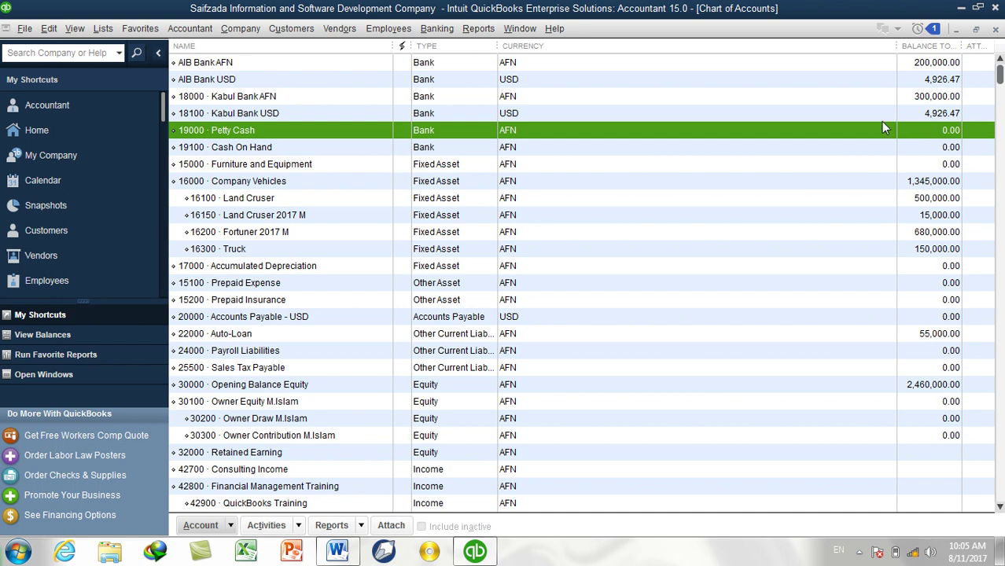
left_click(256, 96)
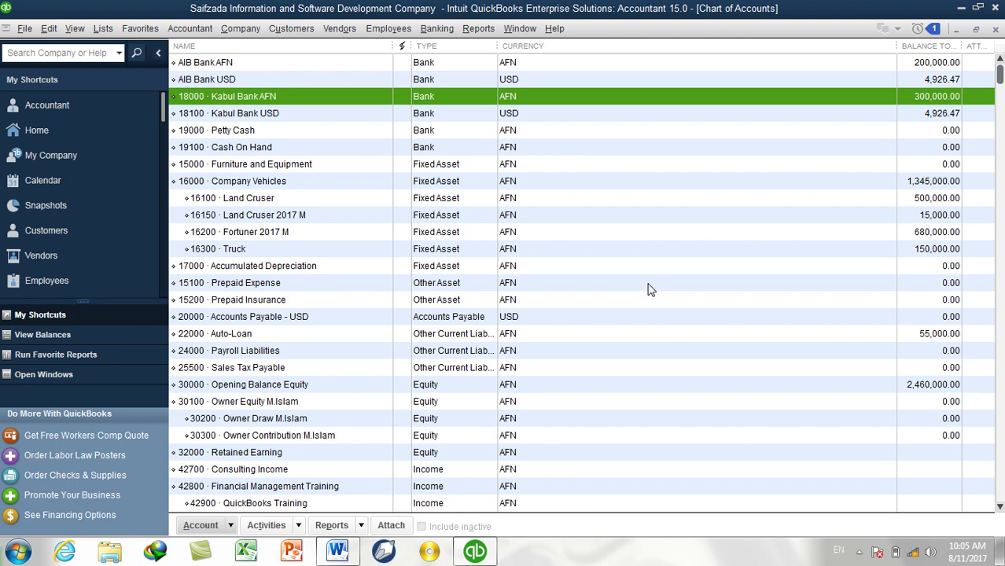
key("ctrl+n")
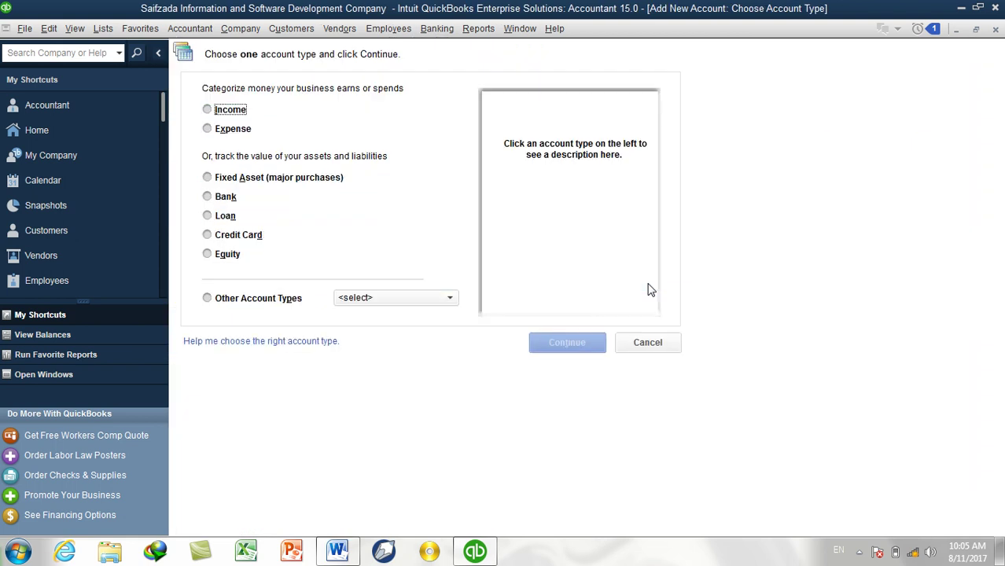
left_click(226, 198)
left_click(586, 341)
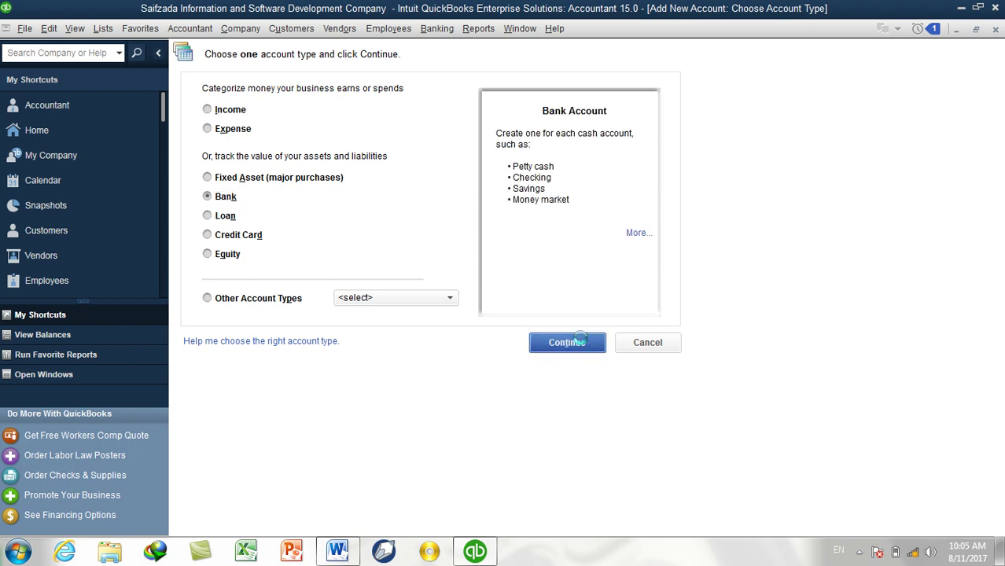
type("Cas")
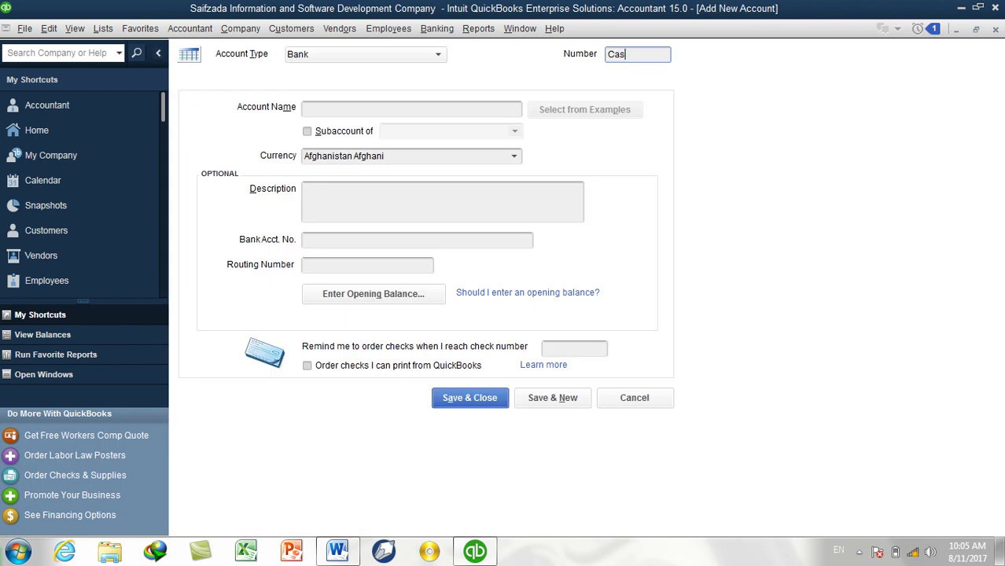
key("BackSpace")
key("BackSpace")
key("BackSpace")
left_click(995, 30)
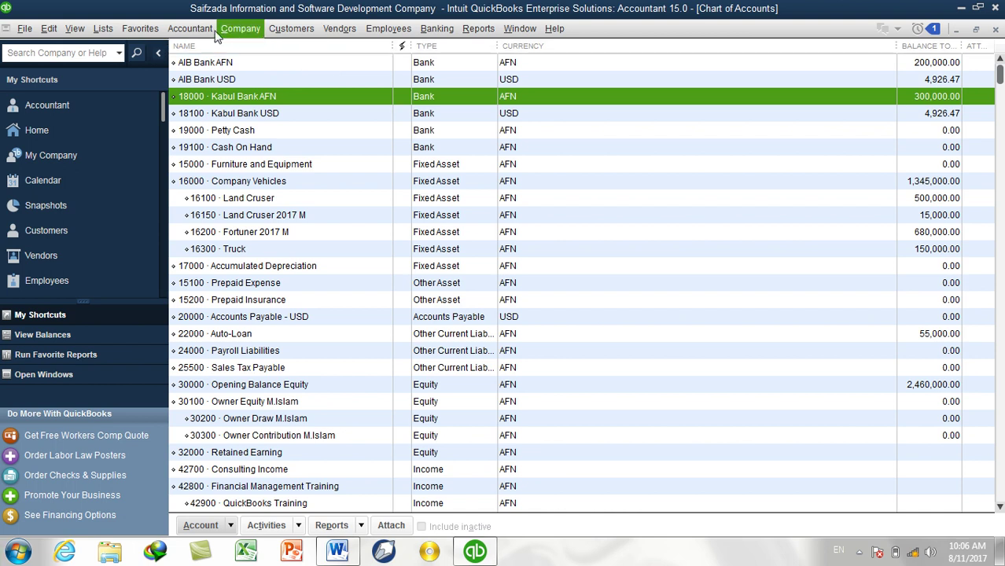
Start a new Bank account in the chart of accounts with number 18050 and the name Cash Account.
left_click(434, 201)
key("ctrl+n")
left_click(216, 198)
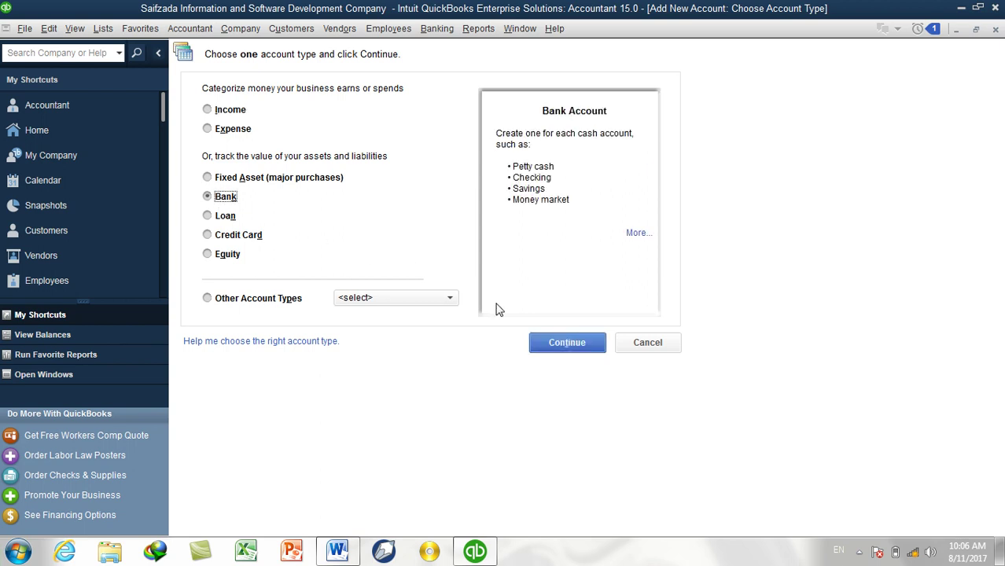
left_click(584, 341)
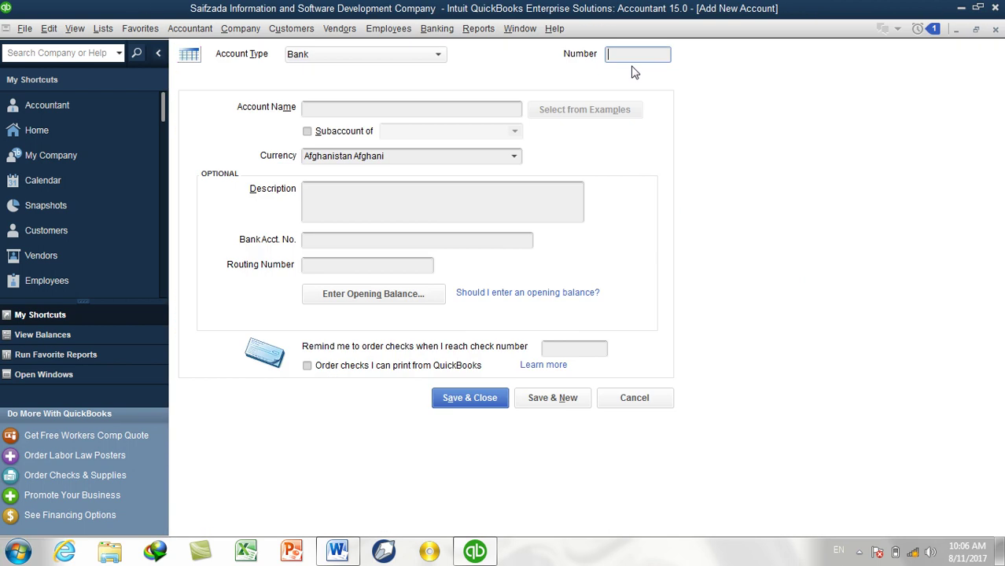
type("18050")
left_click(471, 108)
type("Cash Account")
Give the Cash Account an opening balance of 300,000 AFN dated 08/01/2017, save it, and return to the journal entry.
left_click(437, 295)
type("30000")
key("Tab")
left_click(780, 261)
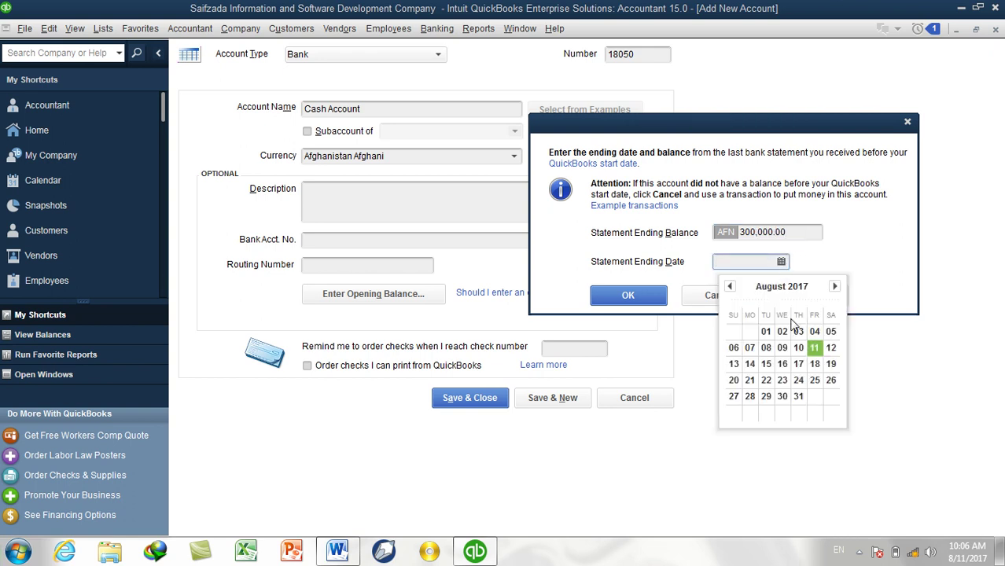
left_click(769, 333)
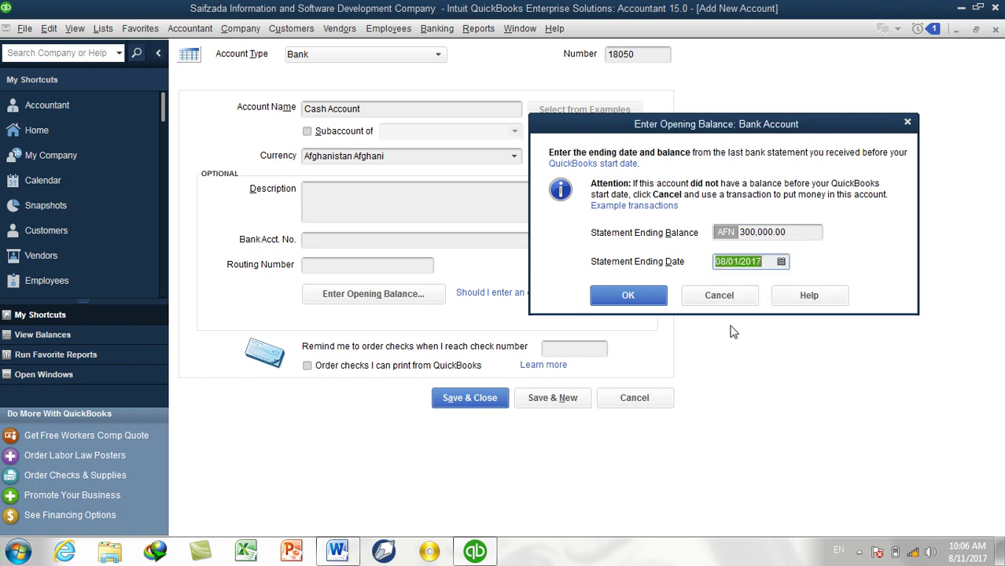
left_click(641, 294)
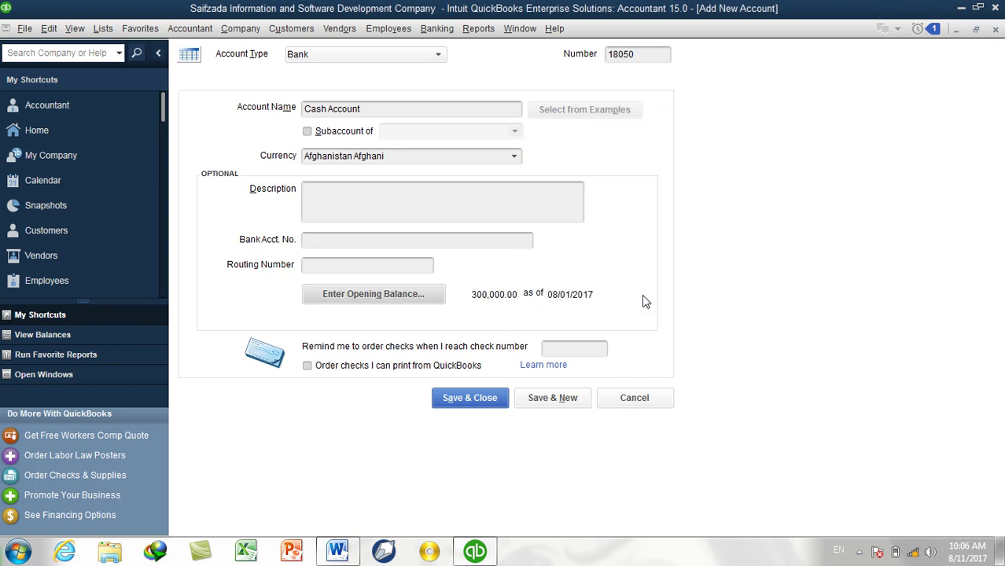
left_click(469, 397)
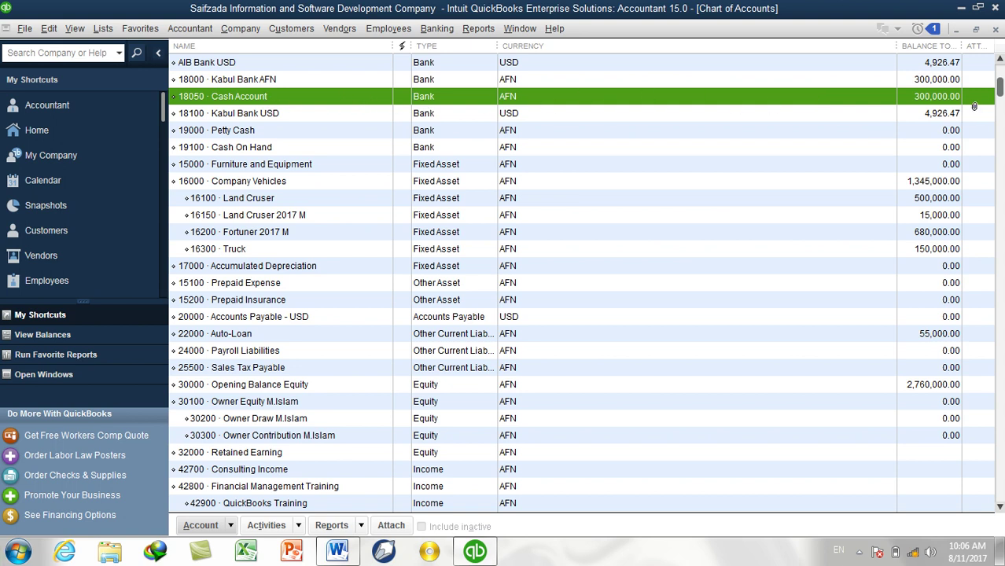
left_click(995, 31)
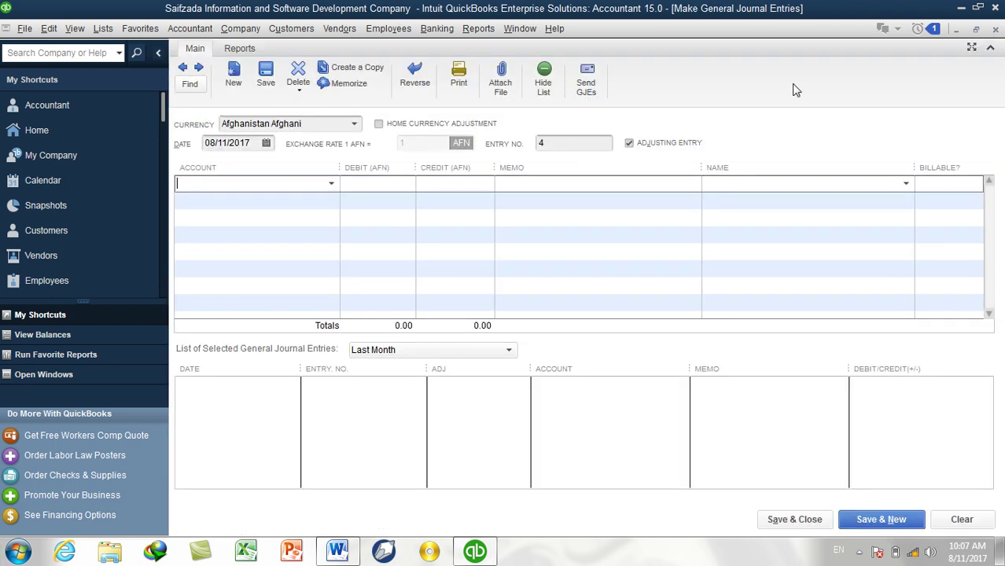
Fill the first journal line with the Computer and Internet Expenses account and a debit of 5000.
left_click(331, 183)
type("C")
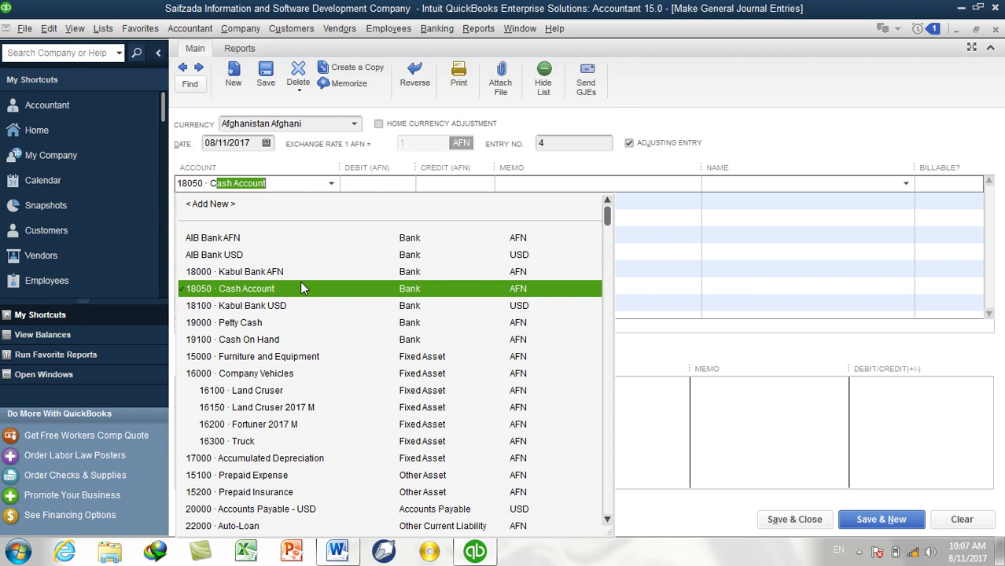
type("om")
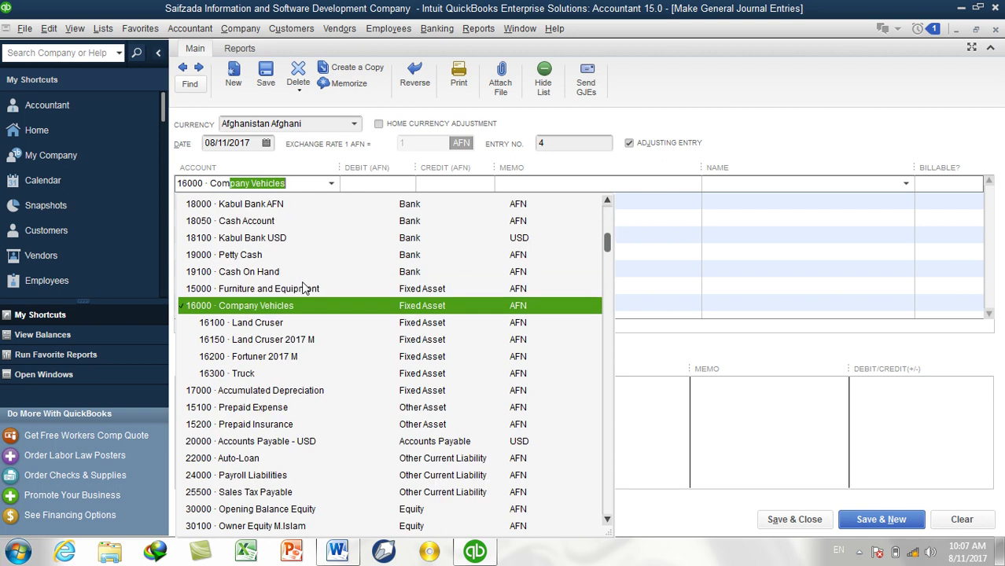
type("puter and")
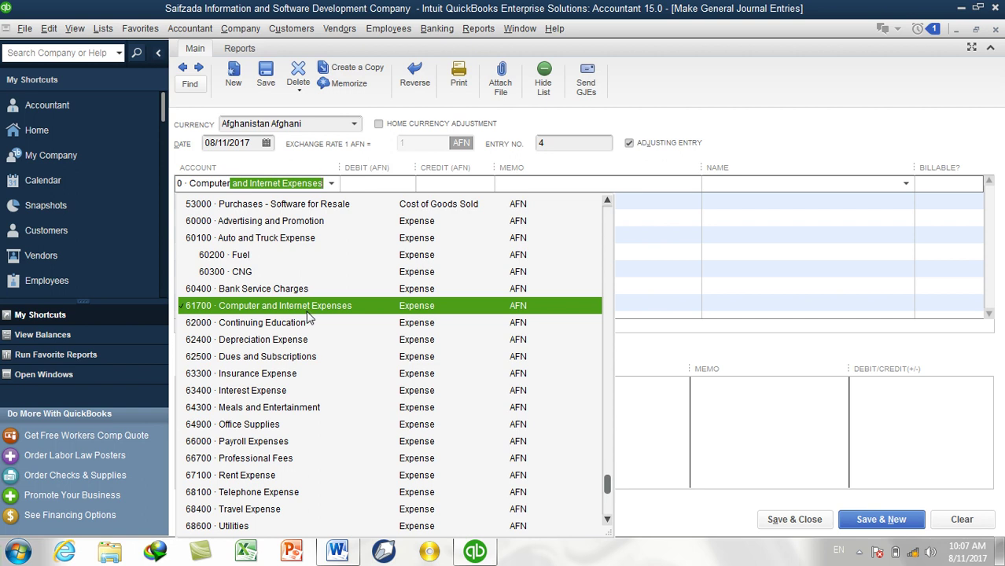
key("Tab")
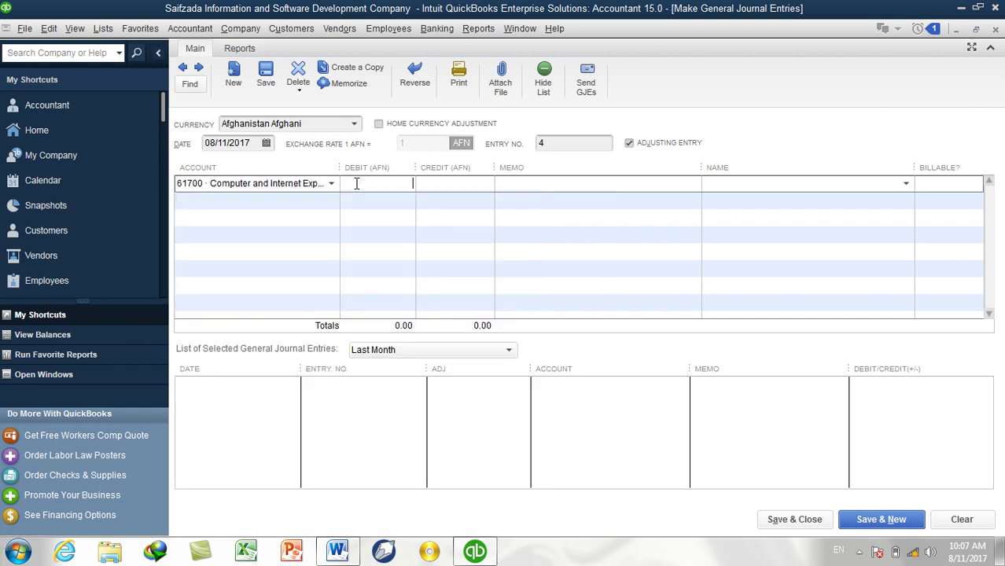
type("5000")
key("Tab")
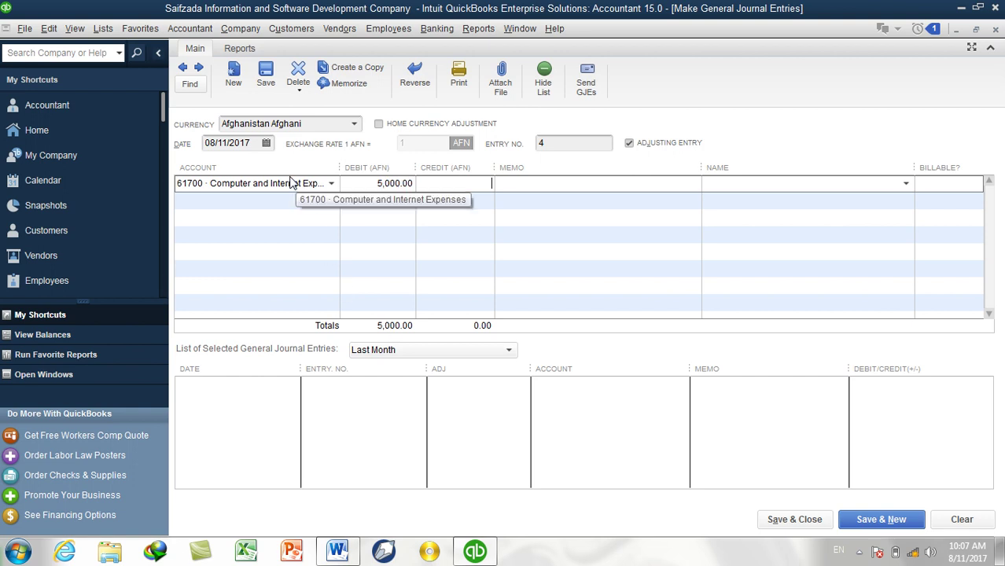
Check the expense date in the Word table and set the journal entry's date to 08/01/2017.
left_click(266, 143)
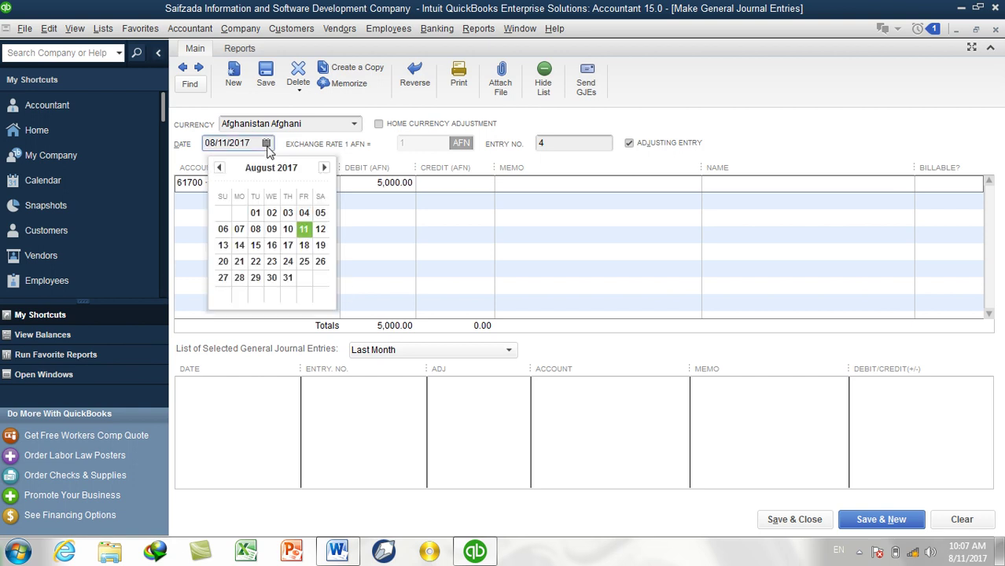
left_click(330, 552)
left_click(330, 552)
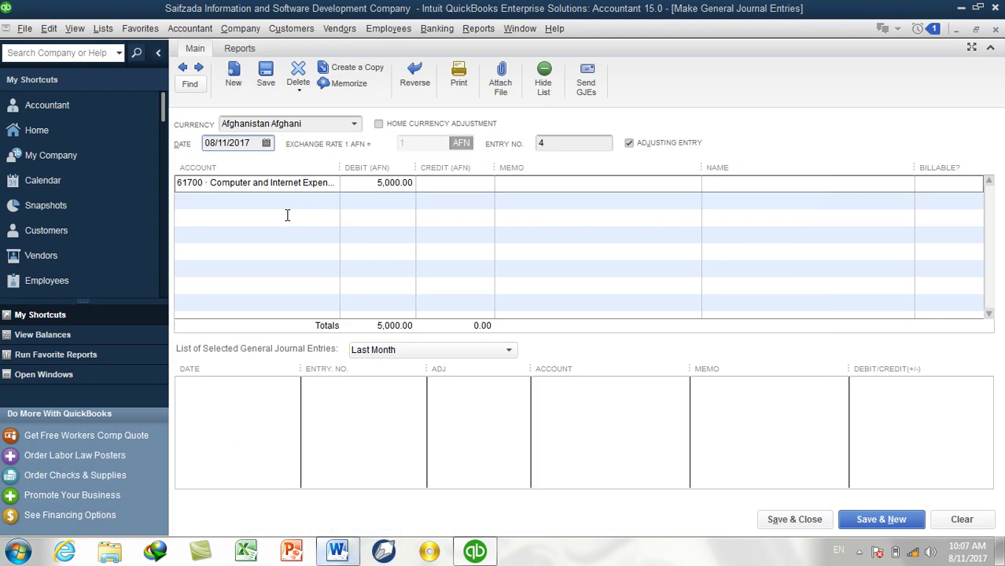
left_click(266, 143)
left_click(254, 212)
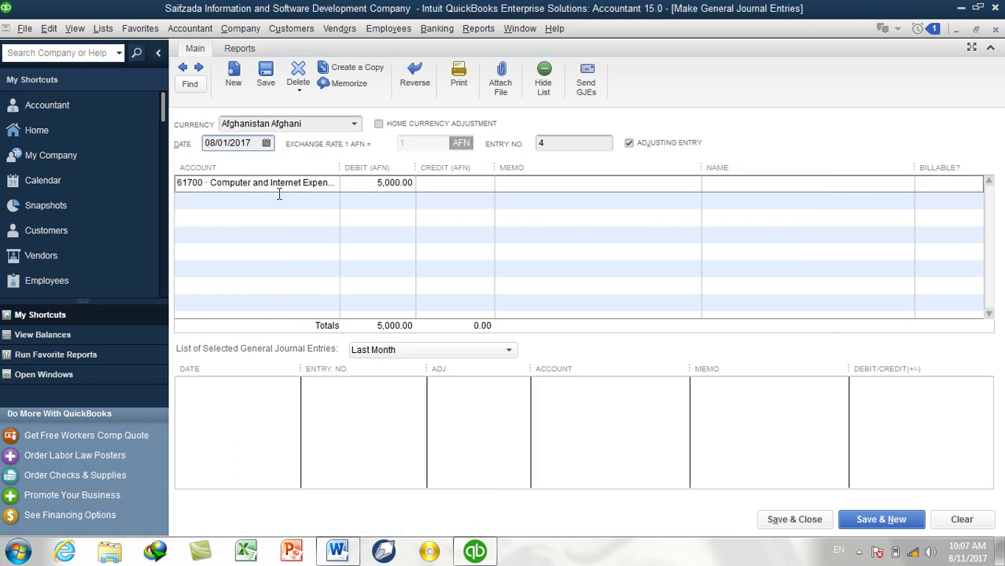
Set the second journal line's account to 18050 · Cash Account.
left_click(358, 182)
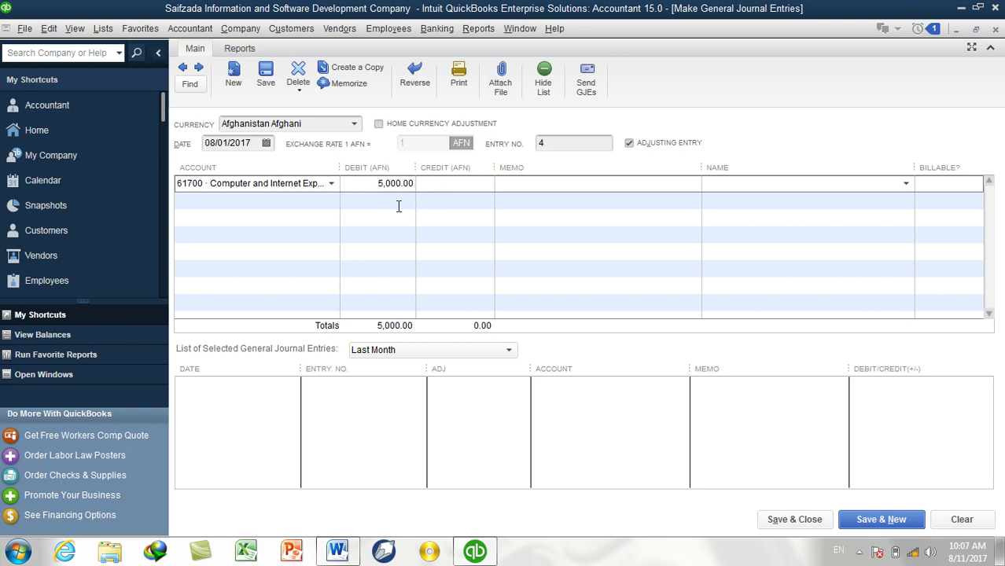
left_click(325, 203)
left_click(331, 201)
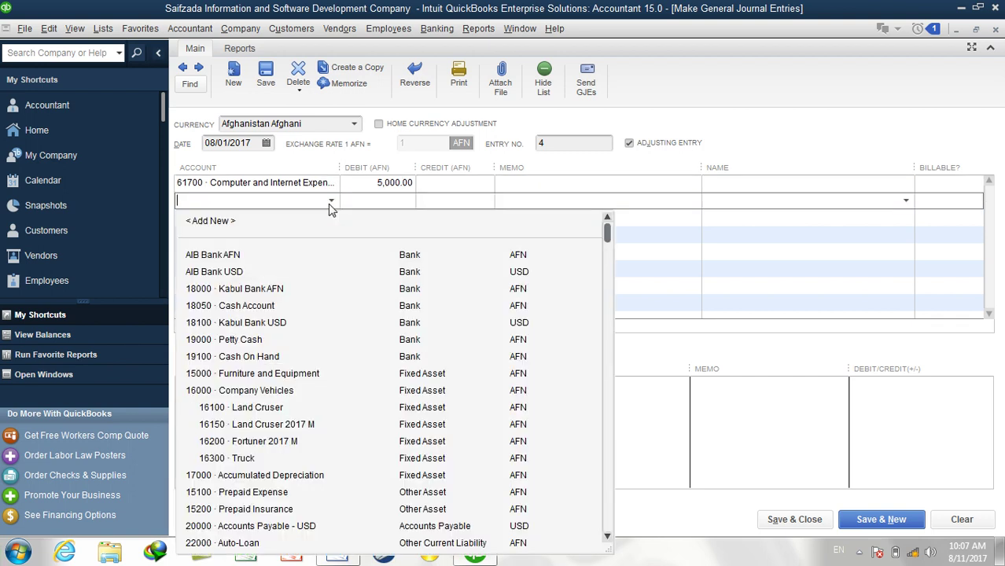
left_click(271, 307)
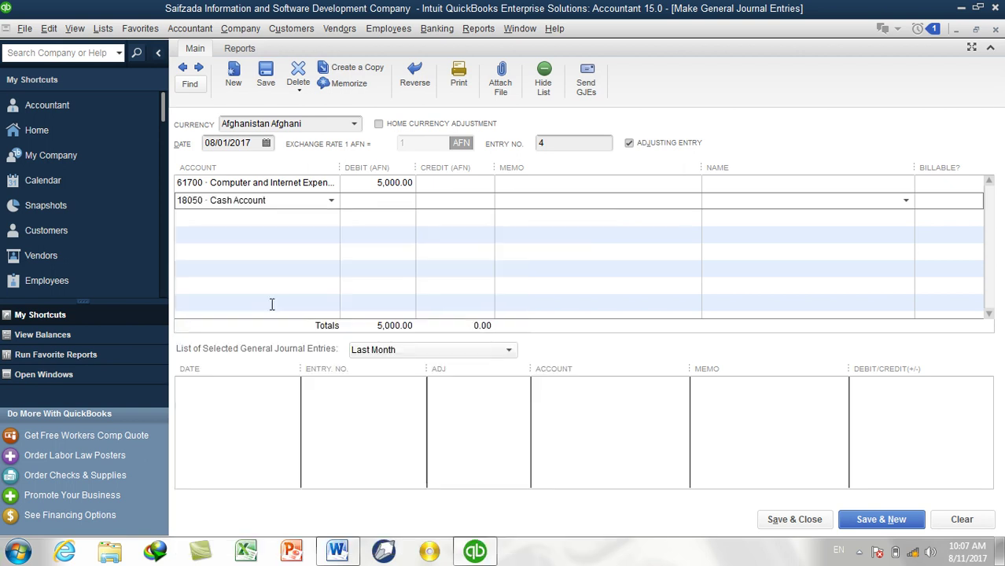
Review the debit and credit cells of both lines and try to save the journal entry without a credit amount.
left_click_drag(369, 182, 415, 184)
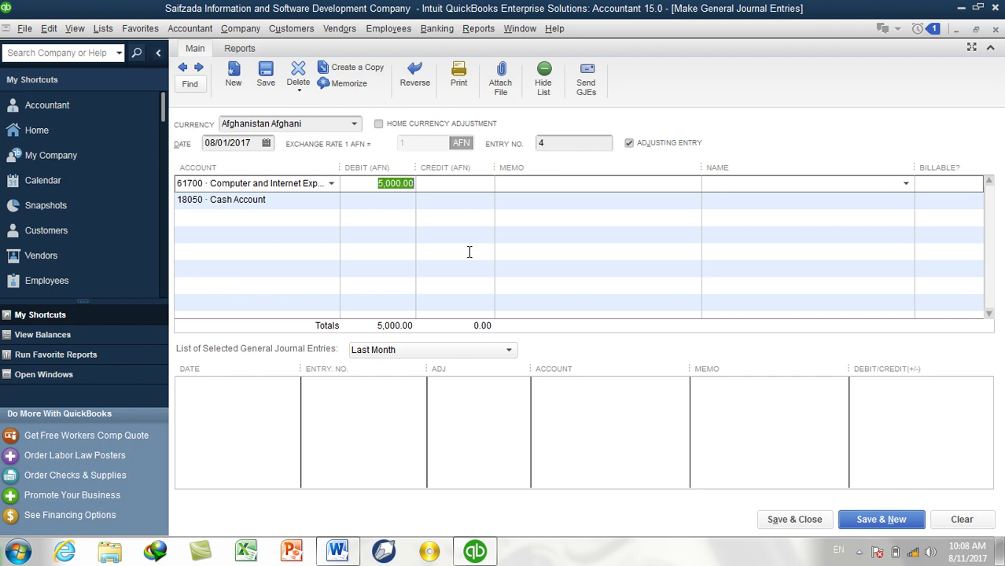
left_click(400, 203)
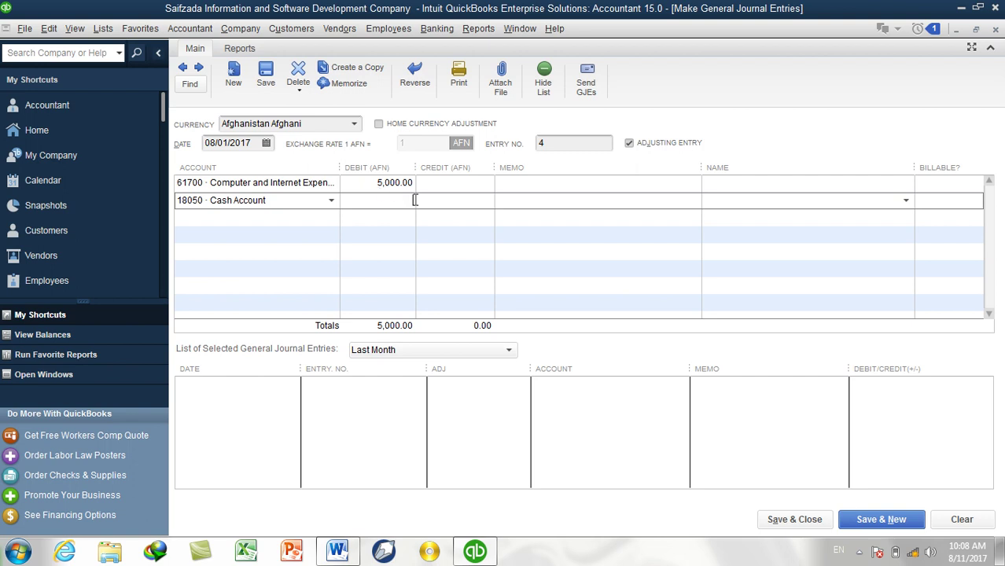
left_click(378, 183)
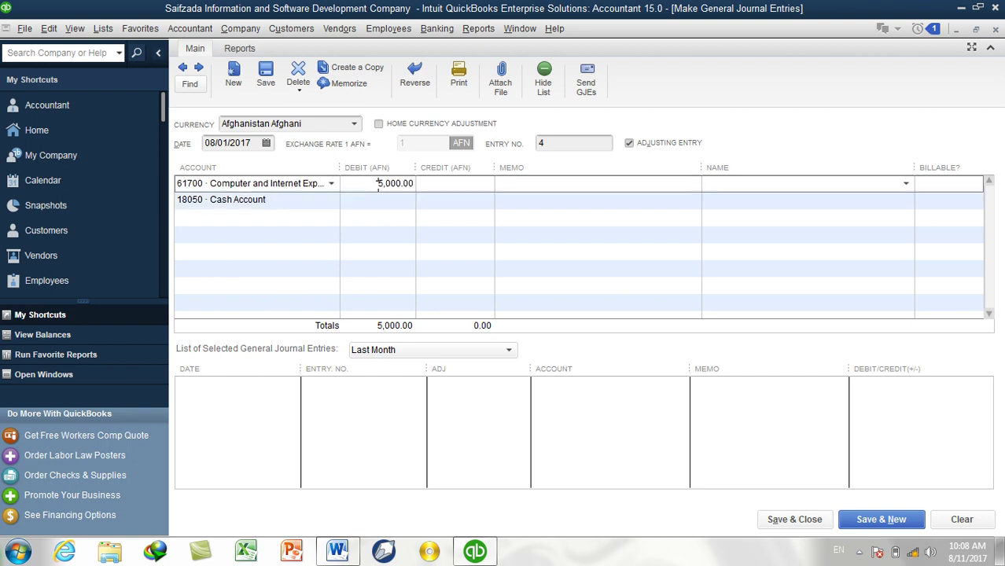
left_click(440, 207)
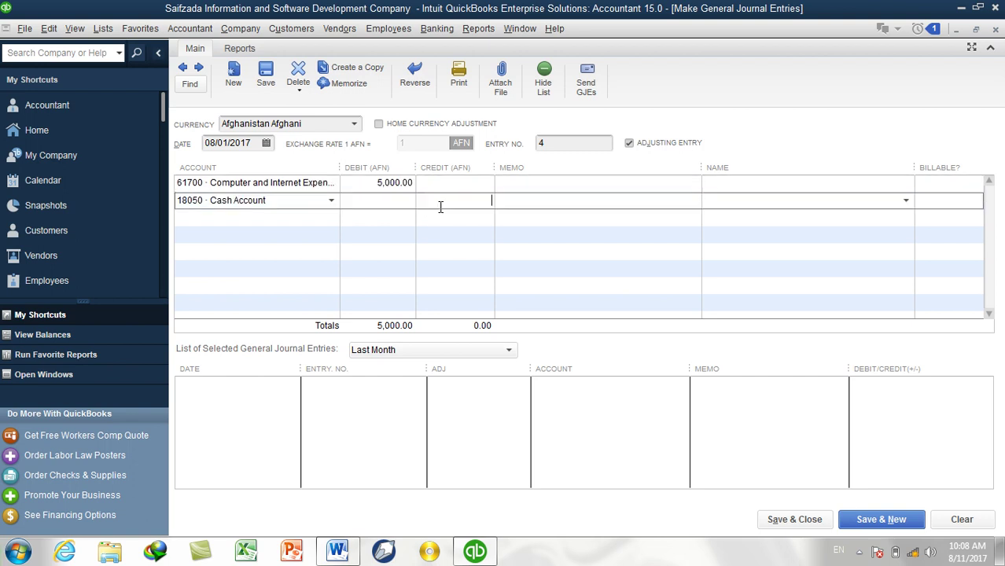
left_click(800, 523)
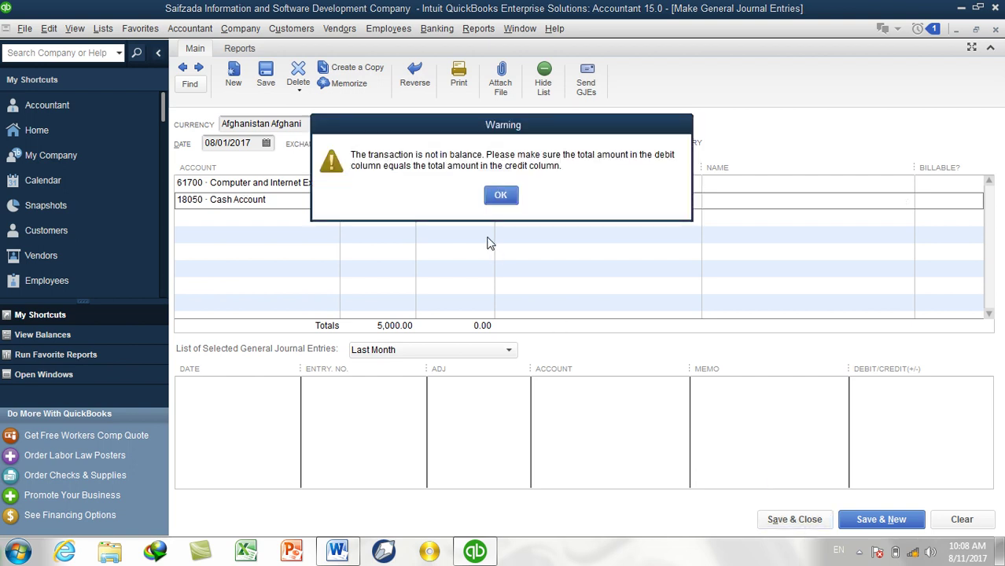
left_click(500, 197)
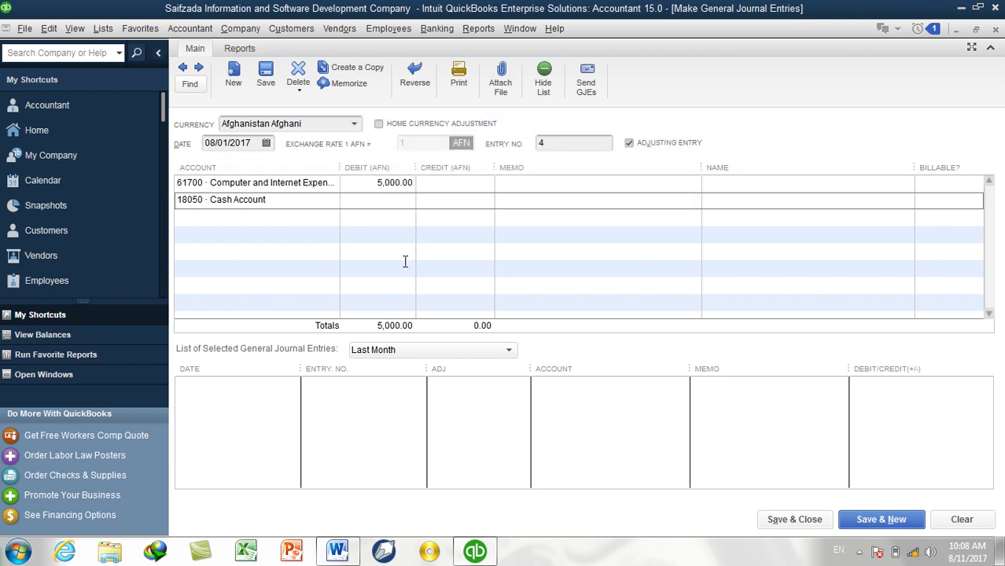
Enter a credit of 5000 on the Cash Account line.
left_click(445, 202)
type("5000")
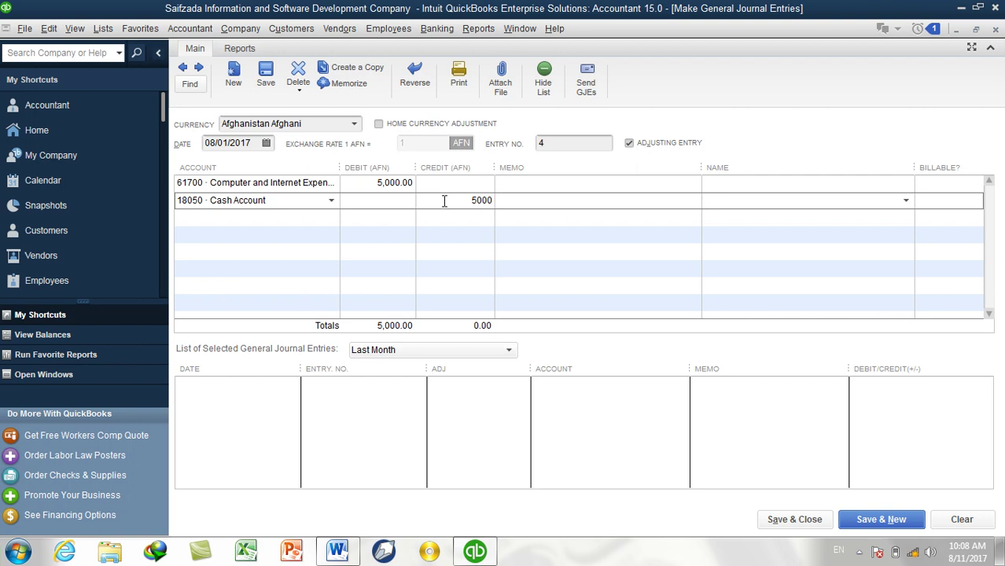
key("Tab")
left_click(523, 182)
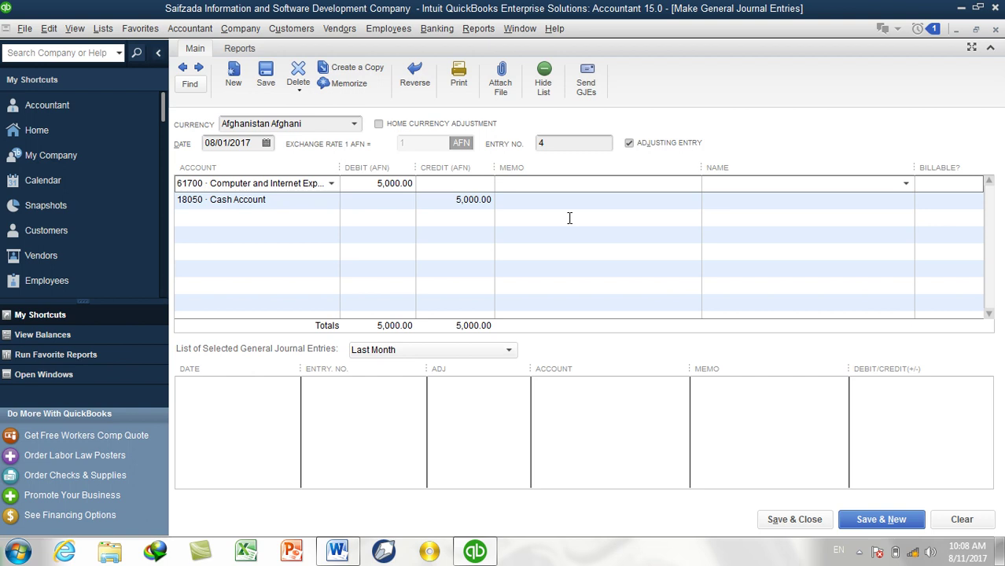
Enter the memo "Rs 5000 Paid as COmputer and Internet Expense" on the expense line and copy it to the Cash Account line.
type("Rs 5000 Paid as COmp")
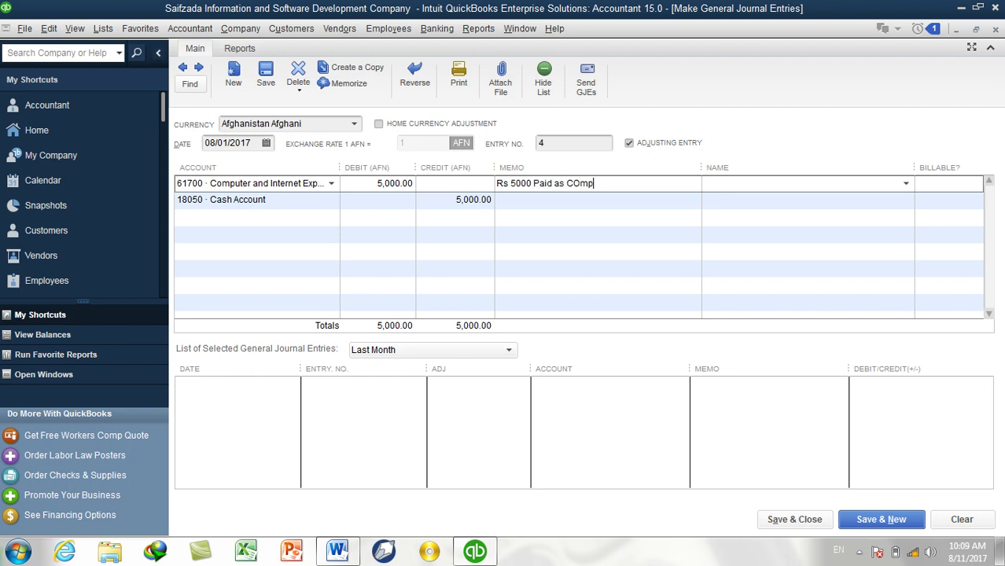
type("uter and Internet Expense")
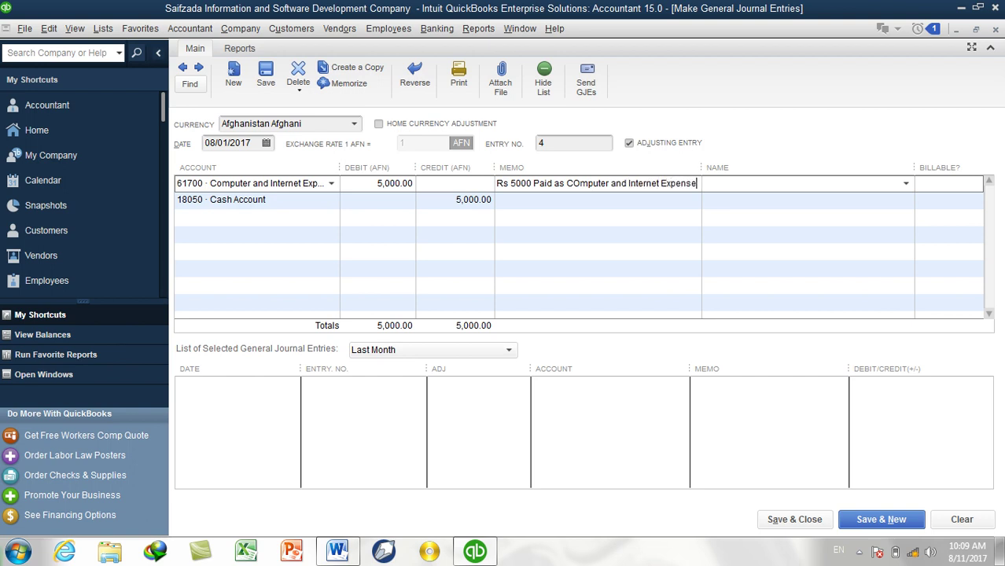
left_click_drag(693, 183, 496, 183)
left_click_drag(699, 183, 483, 174)
key("ctrl+c")
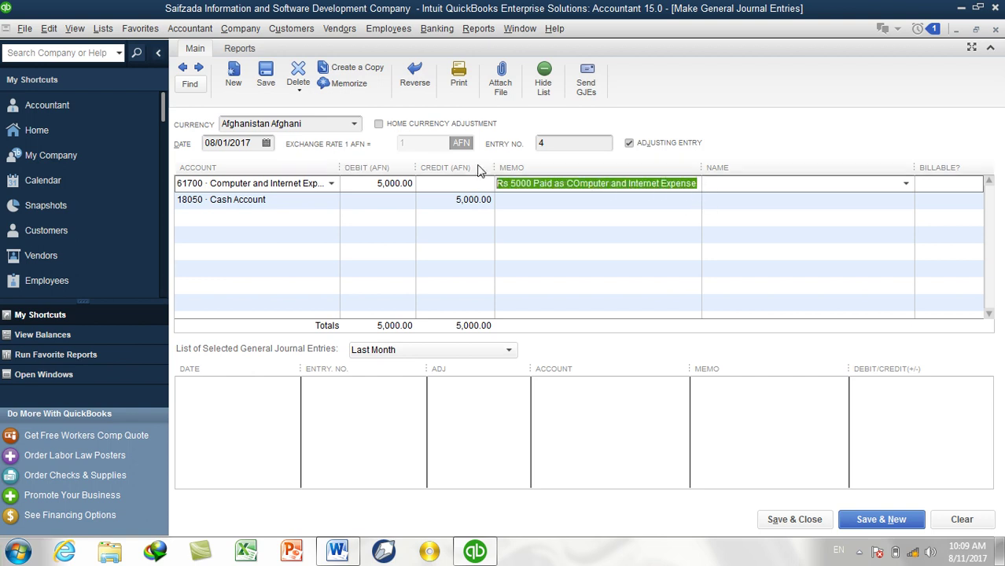
left_click(620, 203)
key("ctrl+v")
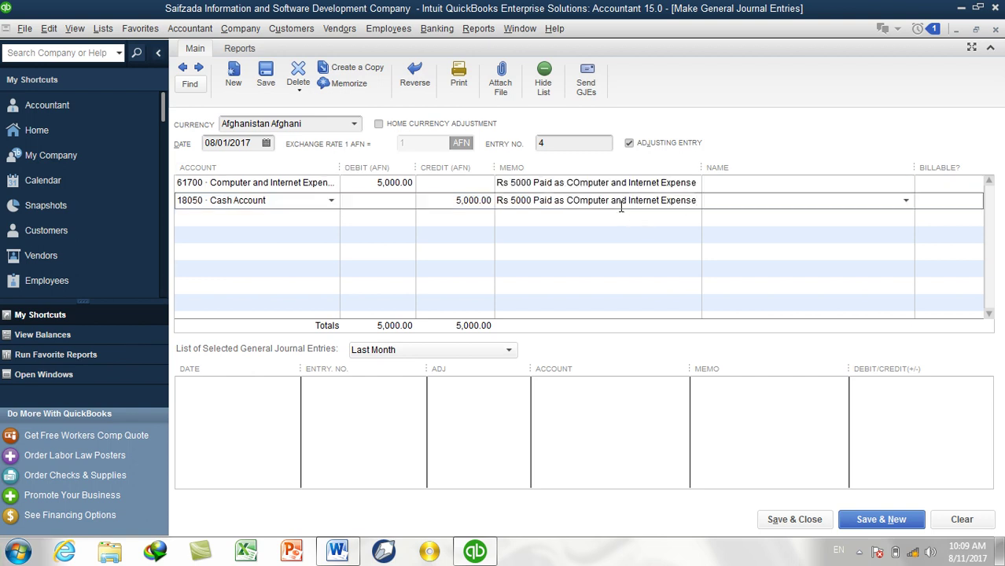
Look through the name choices for the expense line, leave the name blank, and save and close the journal entry.
left_click(775, 183)
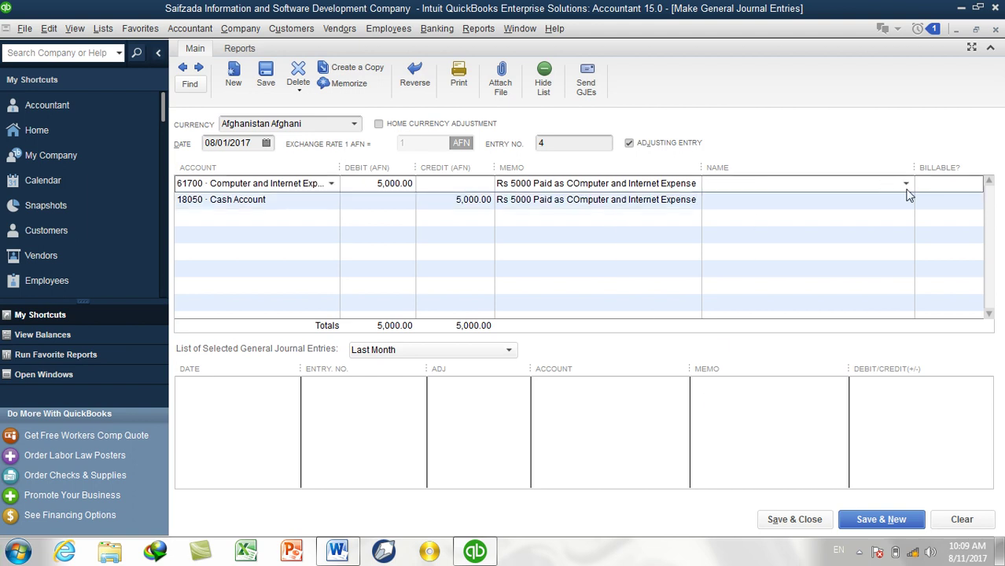
left_click(905, 187)
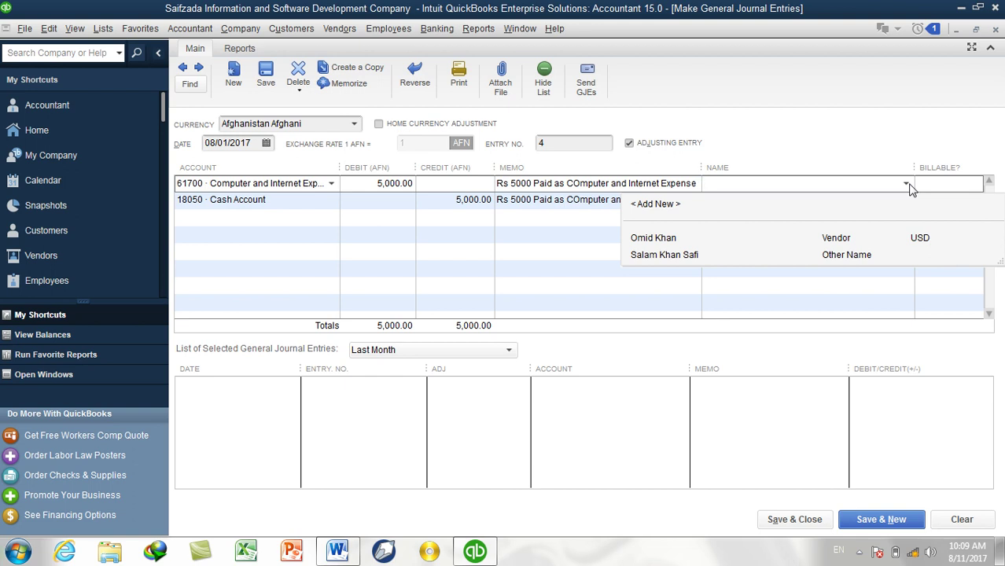
left_click(864, 156)
left_click(807, 523)
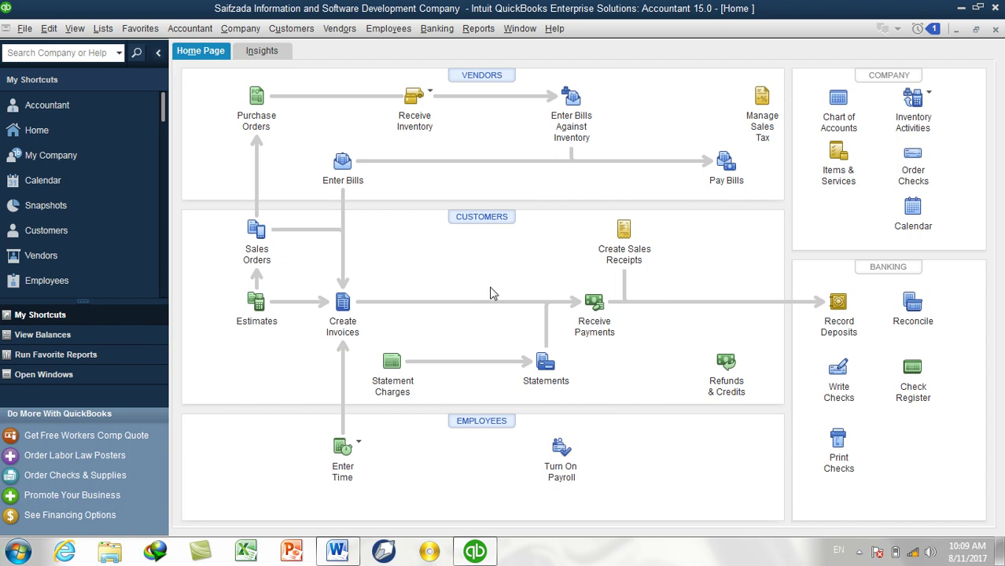
Open the company snapshot, set the Income and Expense Trend period to This month, and check the August expense bar.
left_click(77, 206)
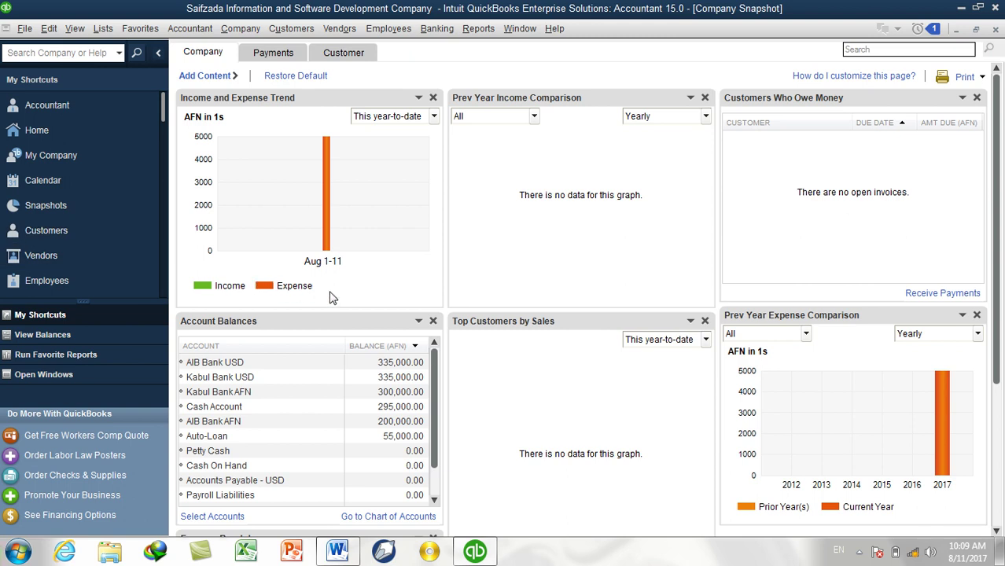
left_click(390, 118)
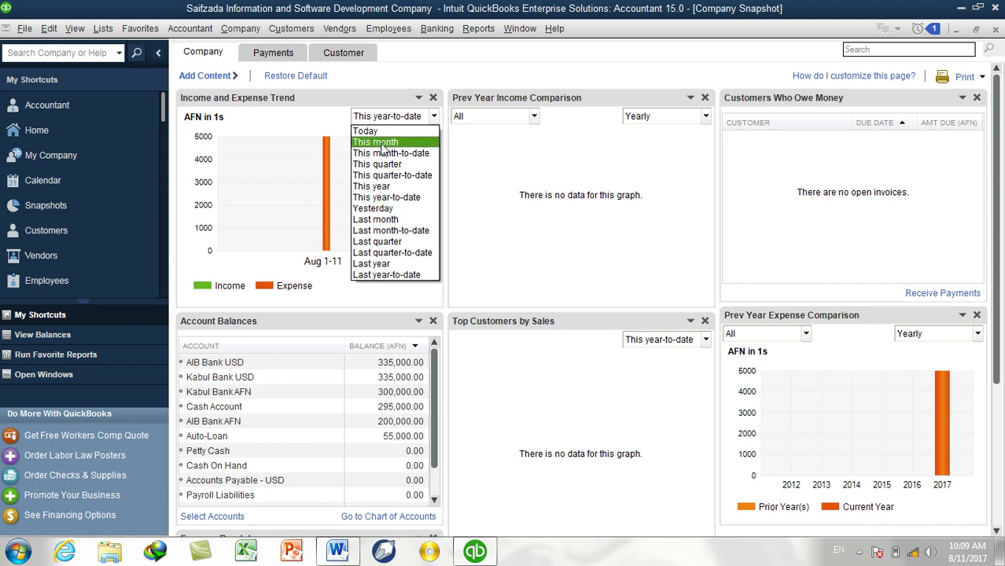
left_click(382, 142)
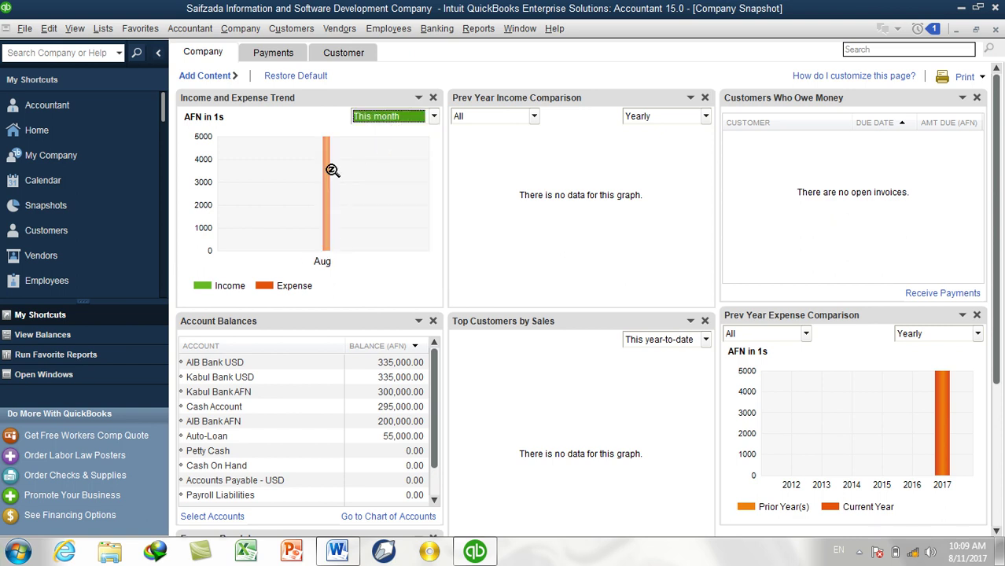
mouse_move(329, 170)
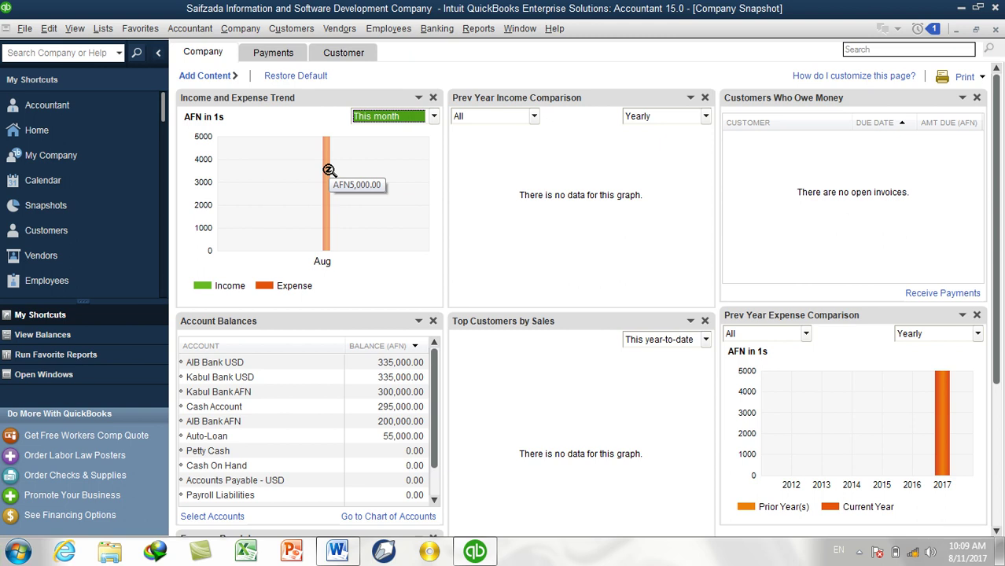
Return to the home page and try to view the company's Insights.
left_click(92, 135)
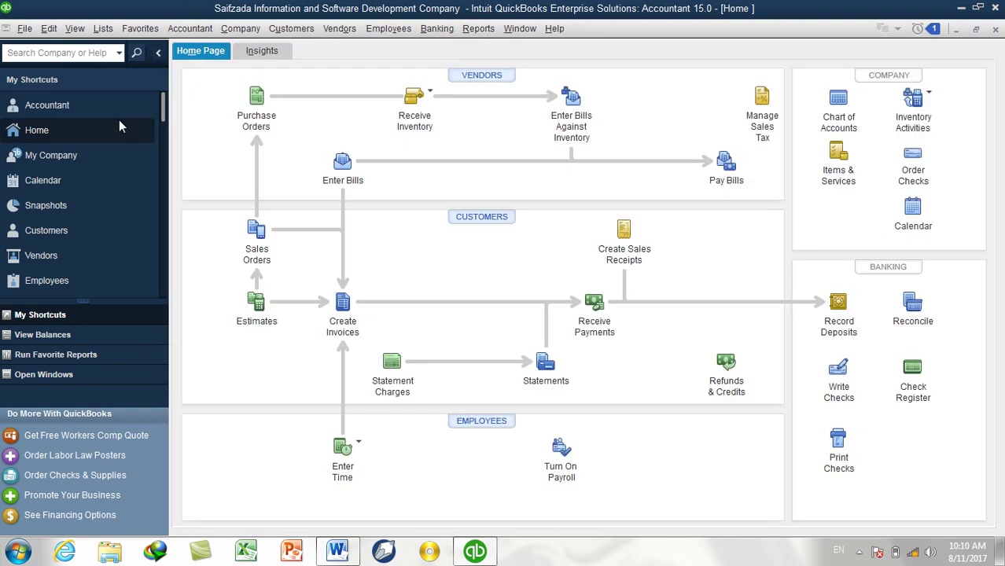
left_click(239, 57)
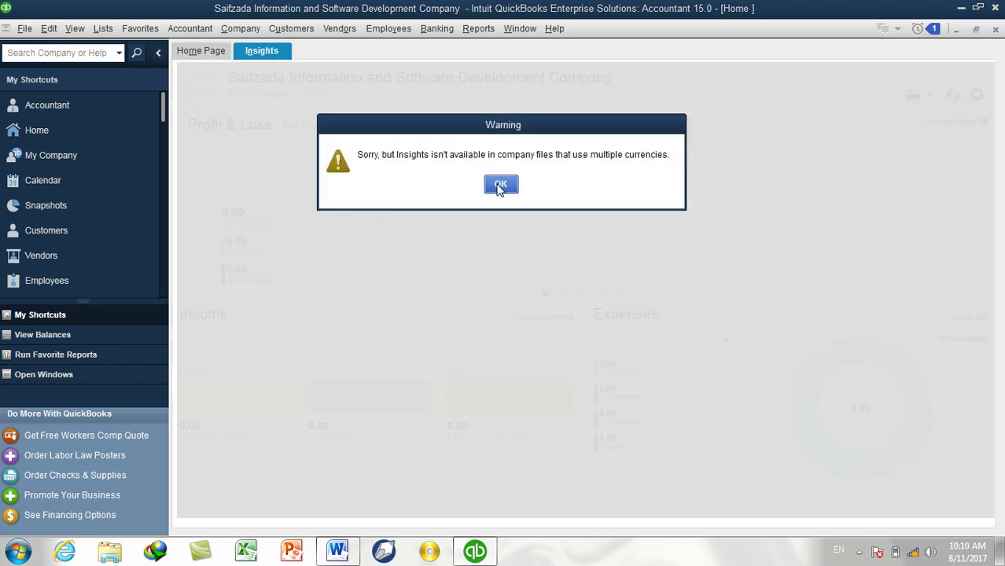
left_click(500, 186)
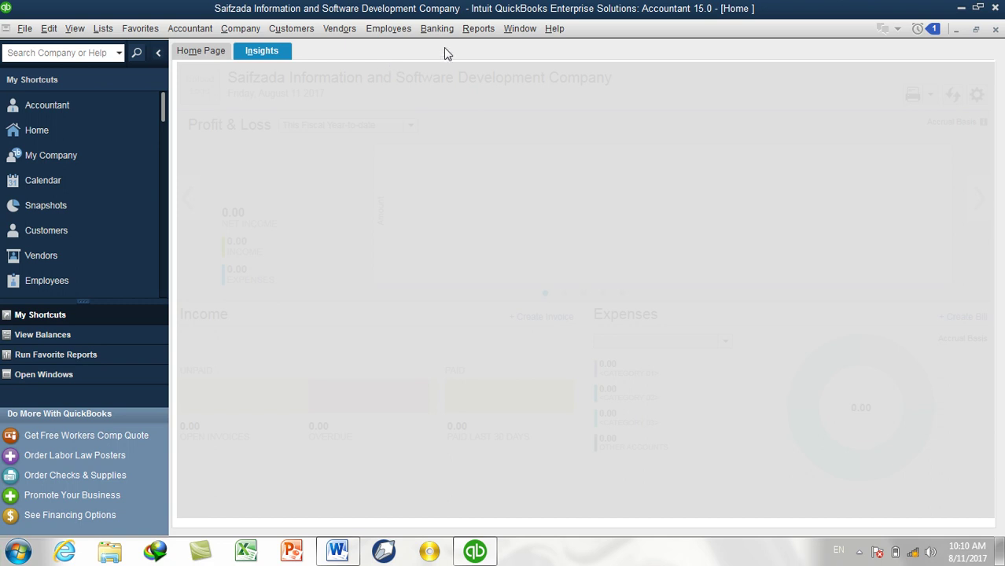
Open the Profit & Loss report, set its dates to All, review the expenses and net income, and close it.
left_click(476, 30)
mouse_move(548, 178)
left_click(756, 176)
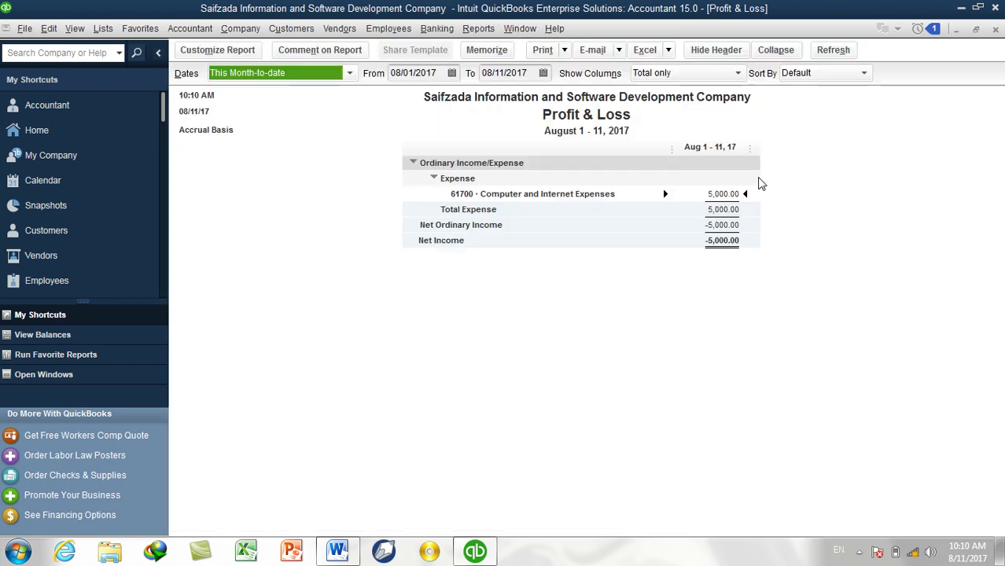
key("a")
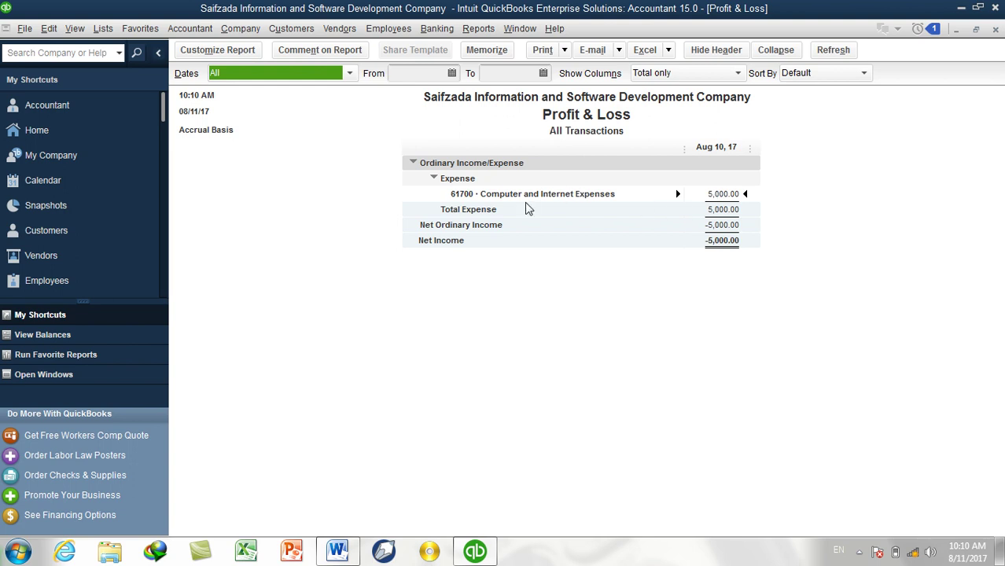
left_click(995, 30)
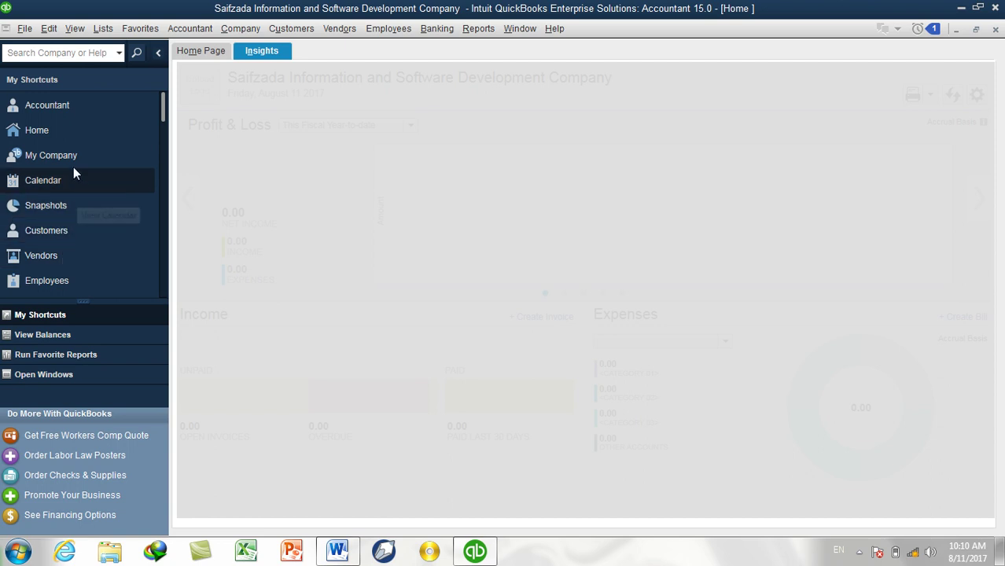
Check the Cash Account balance in the company snapshot and close the snapshot.
left_click(71, 202)
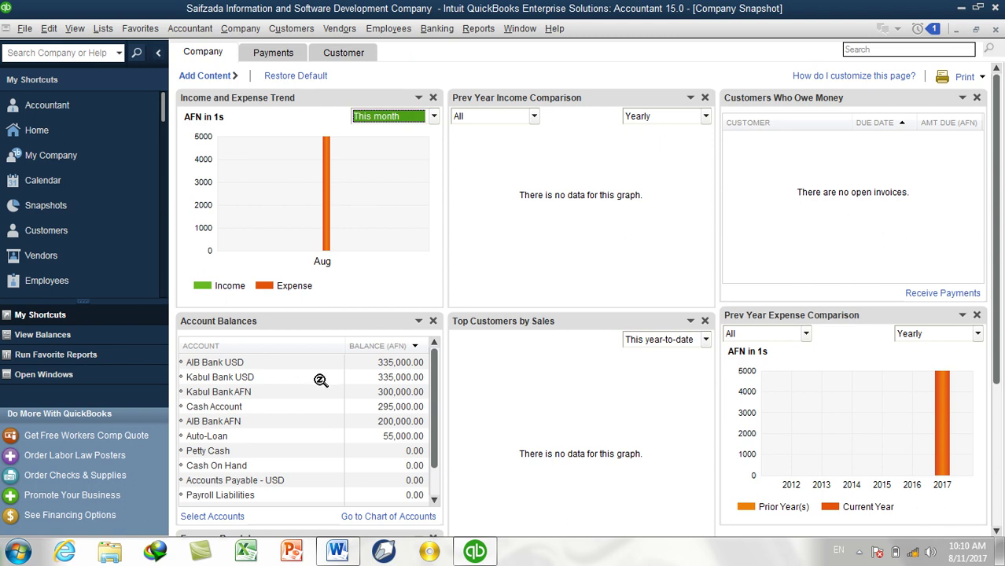
left_click(411, 408)
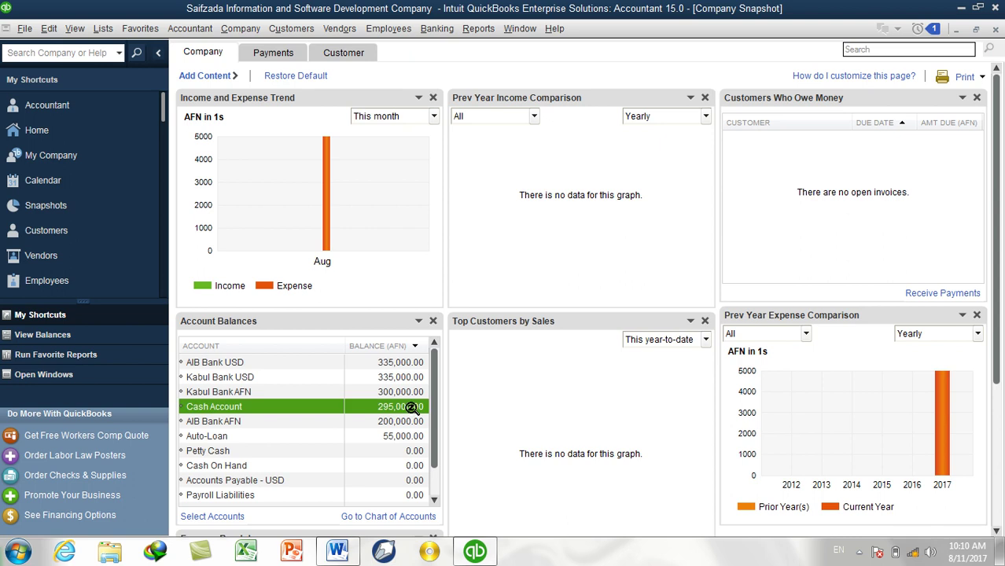
left_click(995, 29)
Return to the home page and start a new general journal entry.
left_click(211, 60)
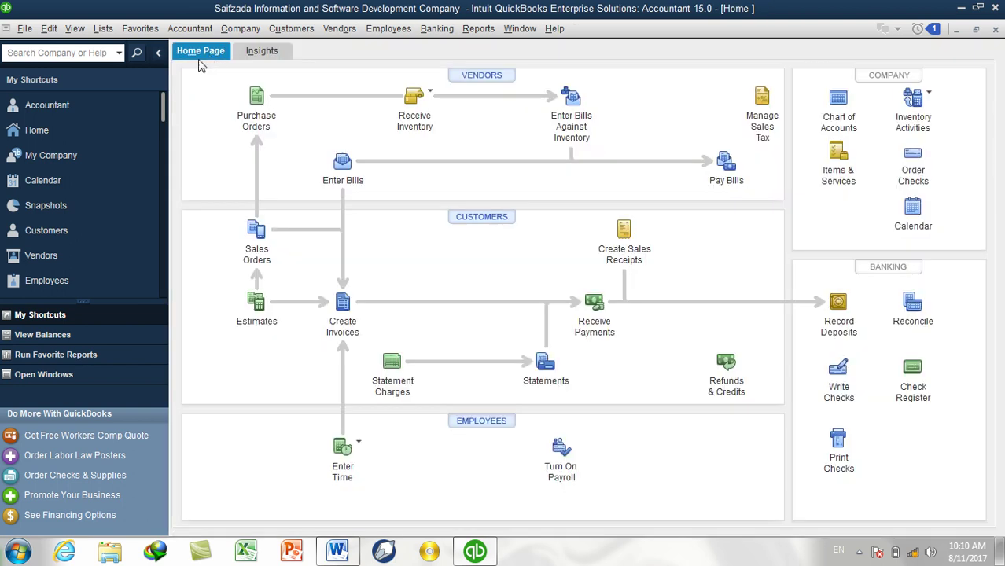
left_click(179, 28)
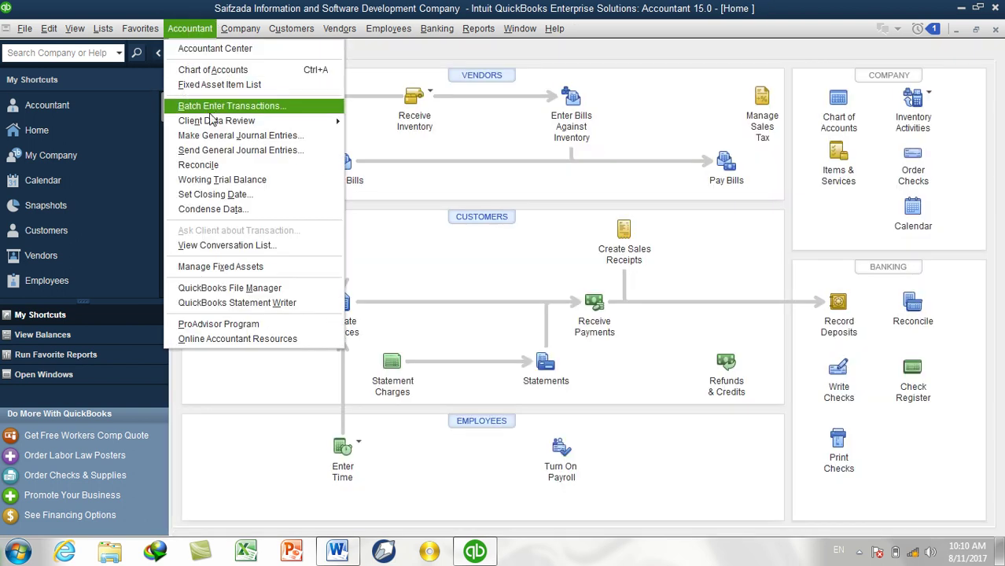
left_click(211, 135)
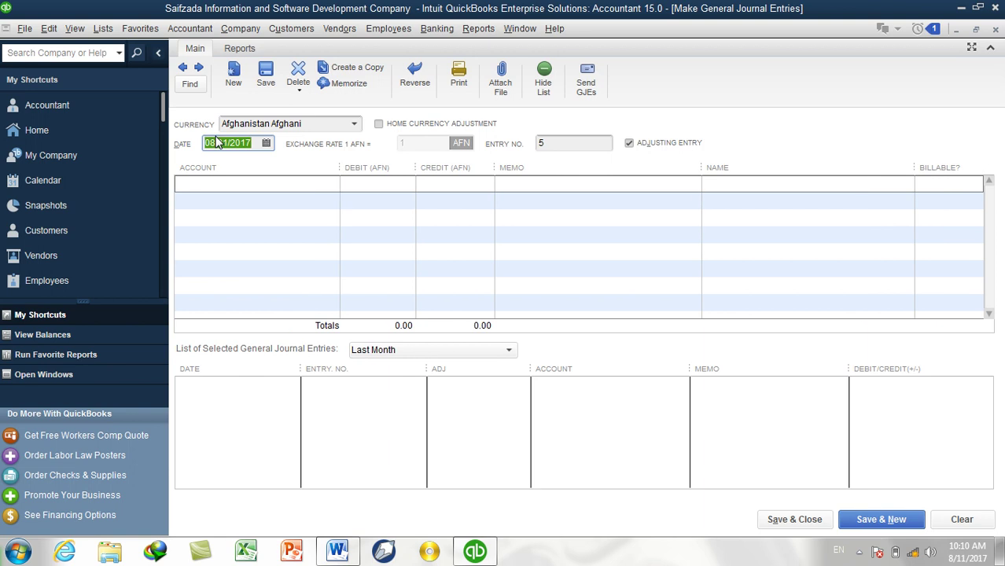
Switch to the Word document and check the amount and date of the Meals and Entertainment expense.
left_click(336, 550)
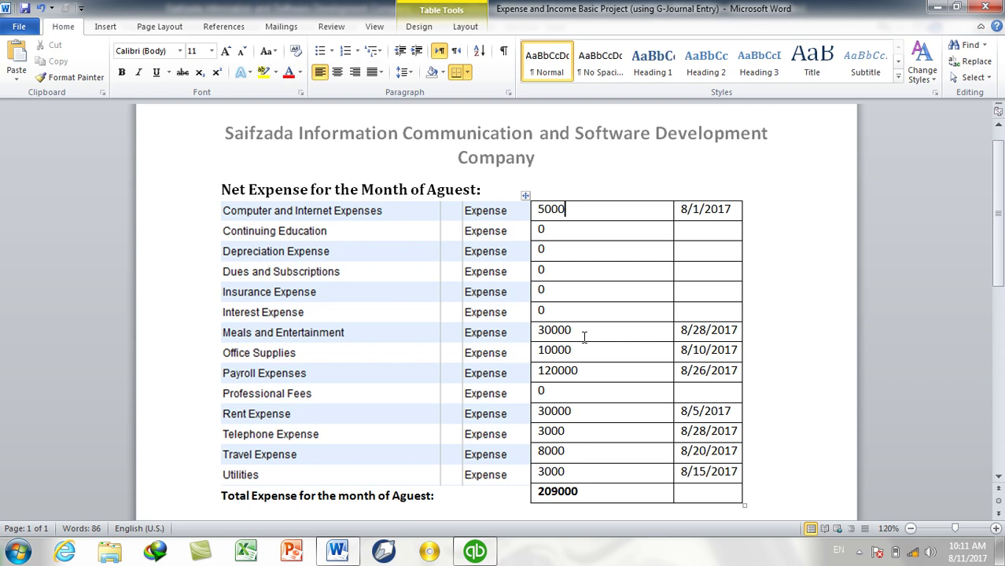
left_click_drag(572, 332, 539, 347)
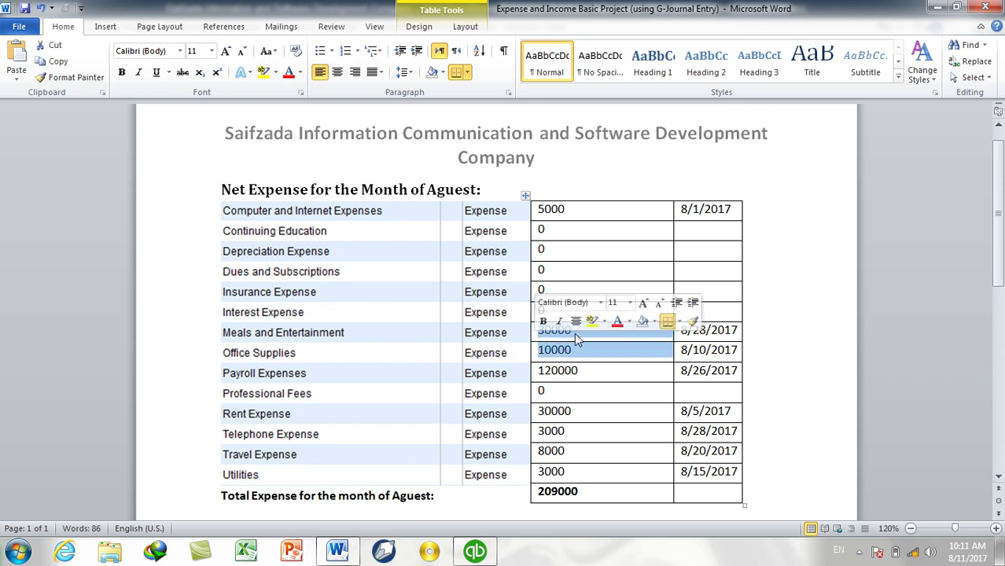
left_click(578, 331)
left_click_drag(578, 331, 532, 335)
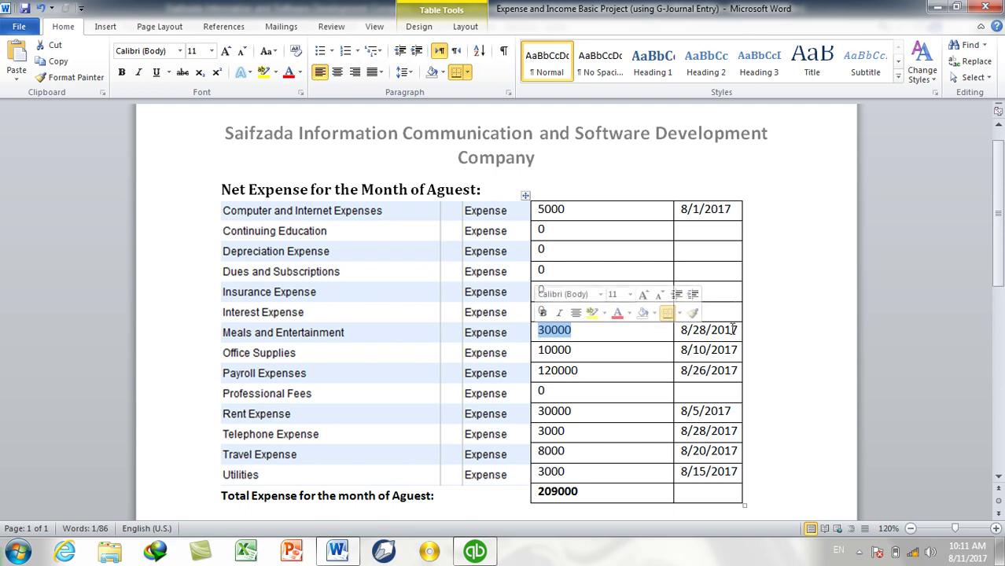
left_click_drag(739, 329, 678, 324)
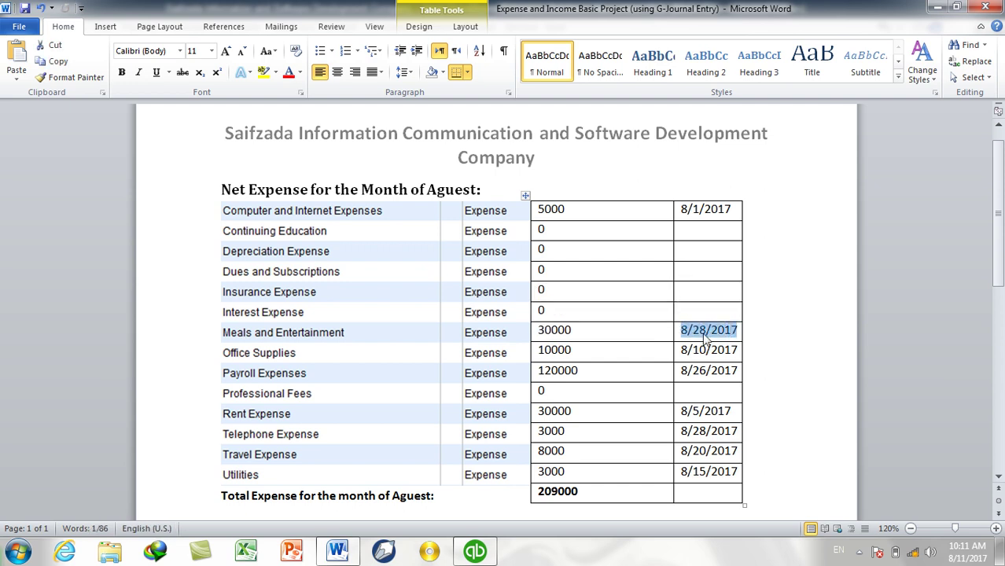
double_click(702, 331)
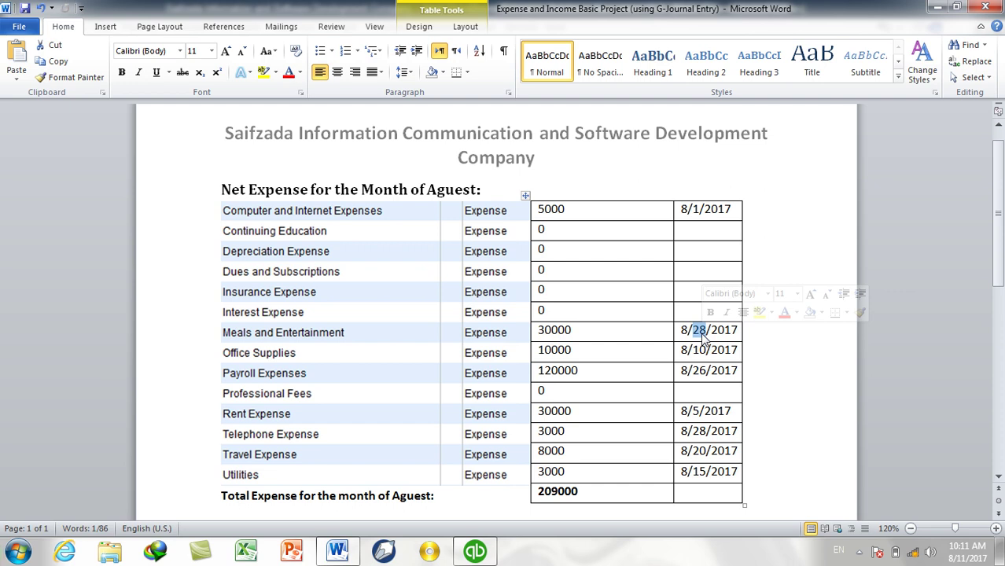
Switch back to QuickBooks and set the first journal line to 64300 · Meals and Entertainment with a debit of 30,000.
left_click(475, 550)
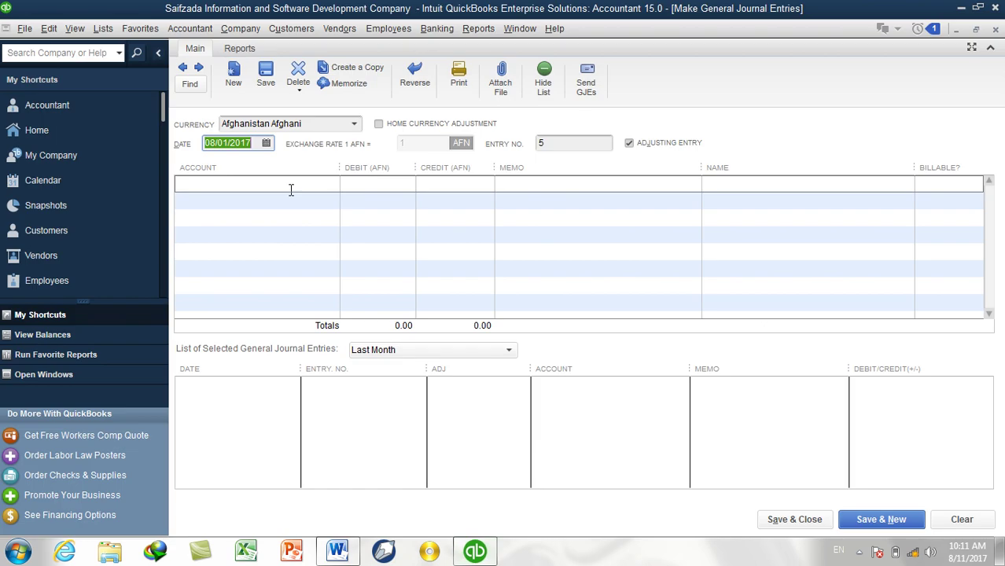
left_click(270, 181)
type("me")
left_click(353, 186)
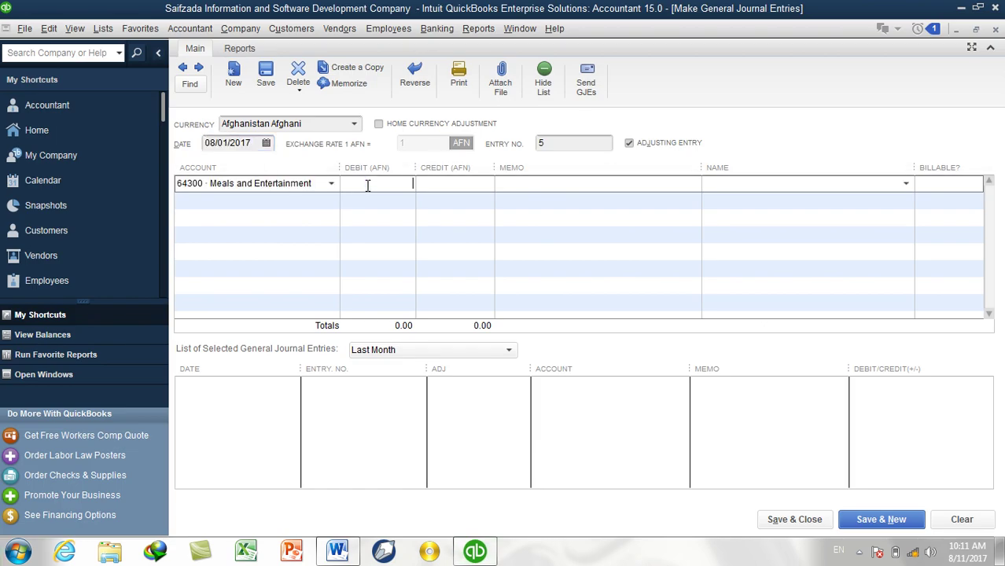
type("30,000")
key("Tab")
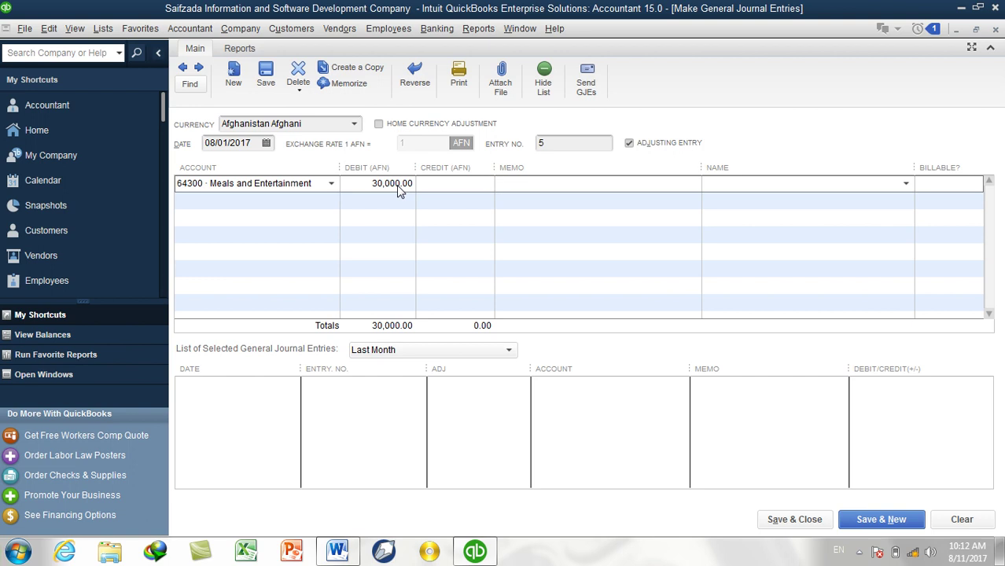
Set the second journal line's account to 18050 · Cash Account, keeping the offsetting credit.
left_click(278, 199)
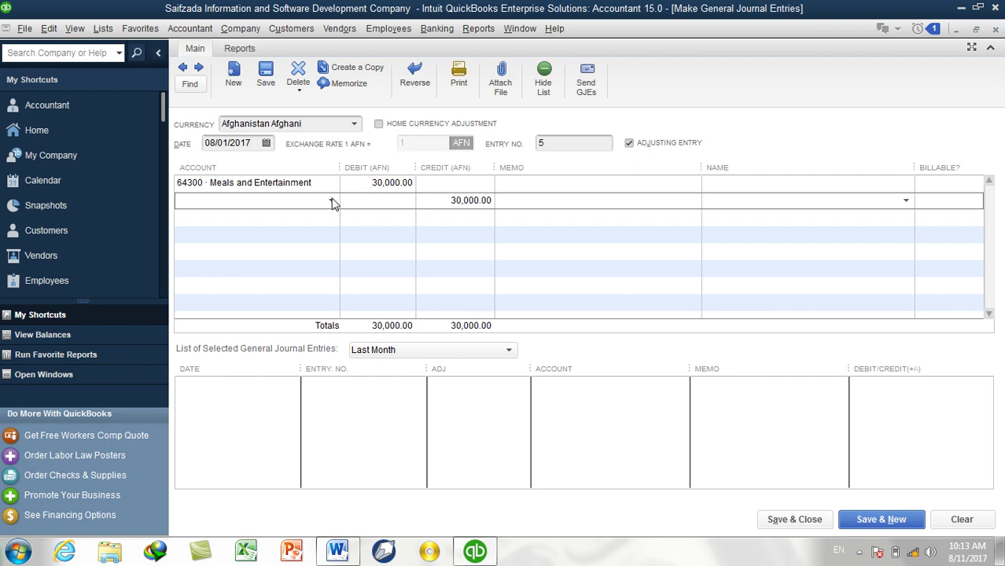
type("count")
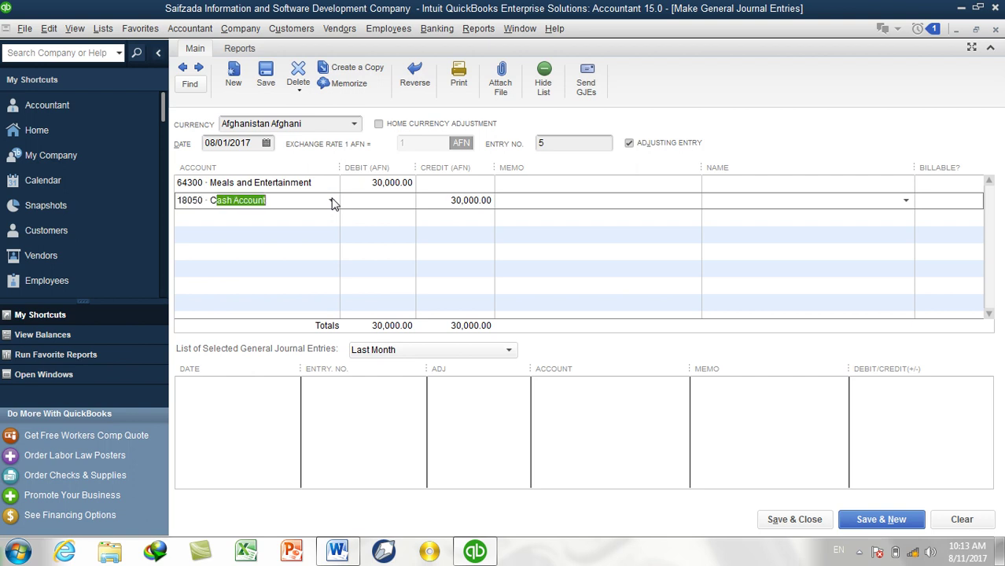
key("Tab")
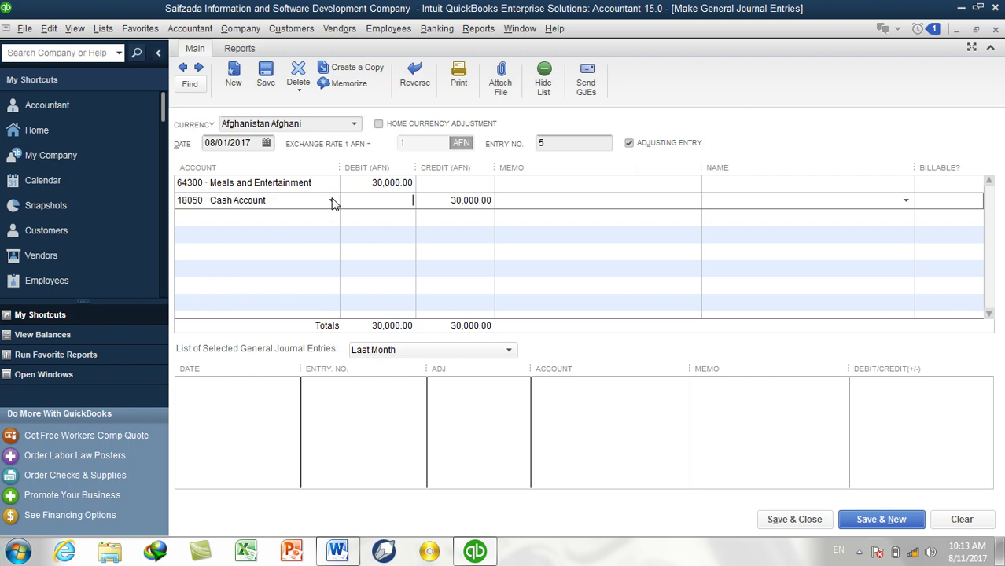
Set the Meals and Entertainment journal entry's date to 08/28/2017, then save it and start a new entry.
left_click(548, 186)
left_click(535, 198)
left_click(537, 182)
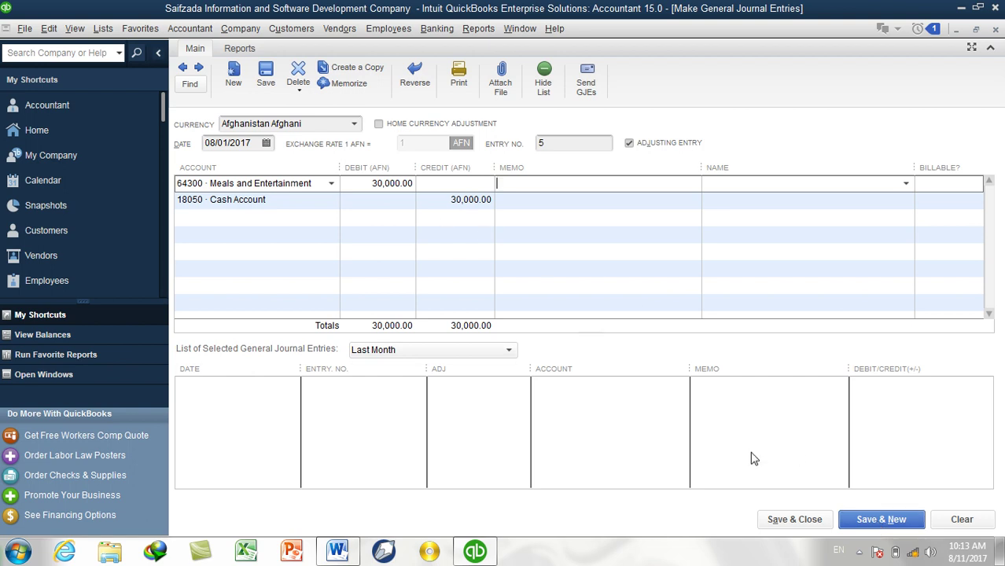
left_click(267, 144)
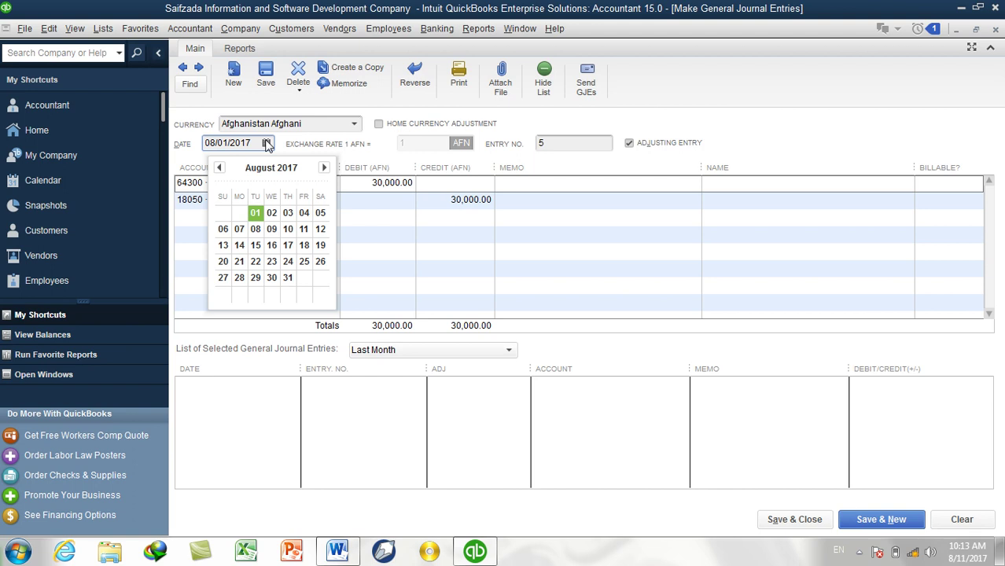
left_click(240, 279)
left_click(901, 521)
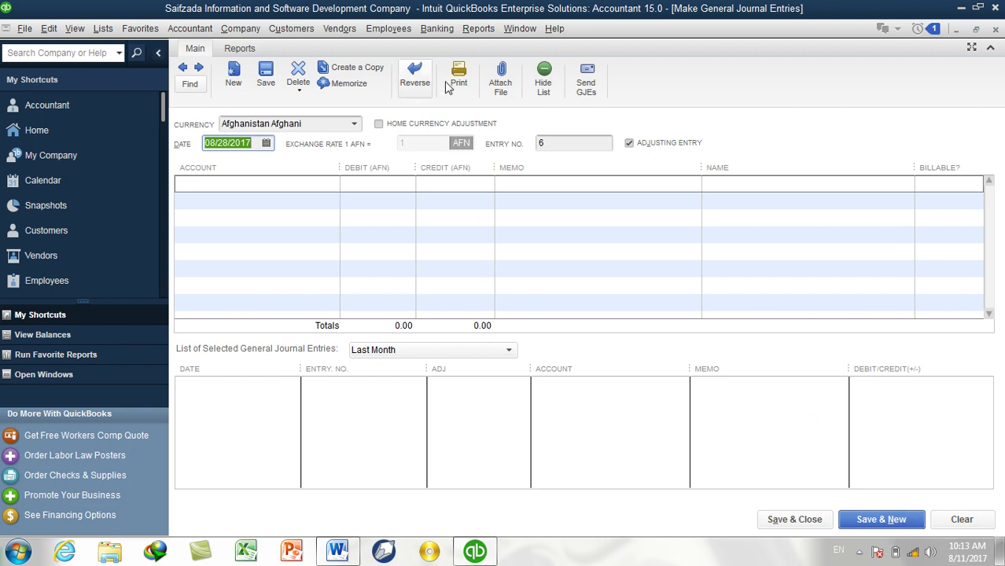
Open the standard Profit & Loss report and show it for all dates.
left_click(467, 30)
mouse_move(515, 173)
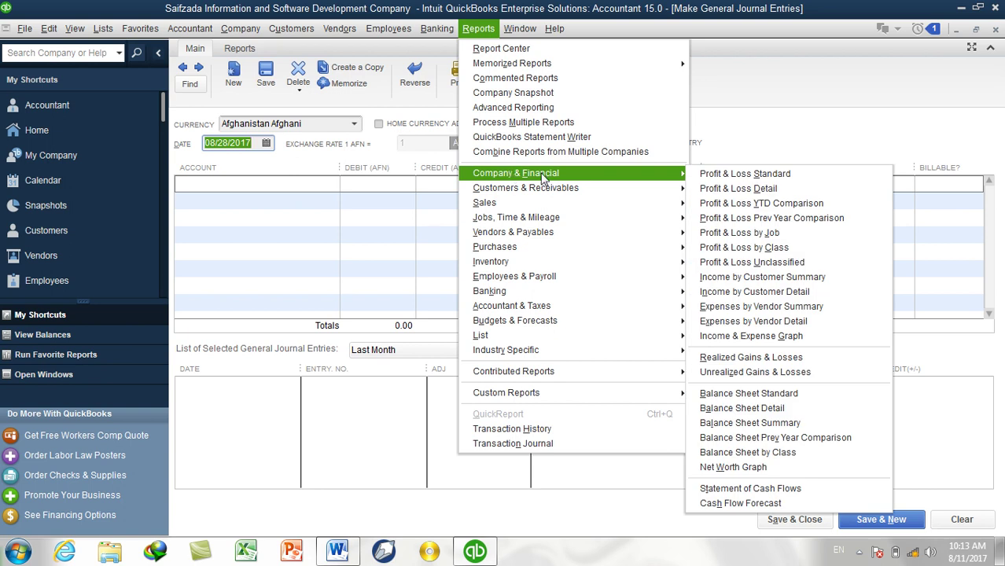
left_click(716, 177)
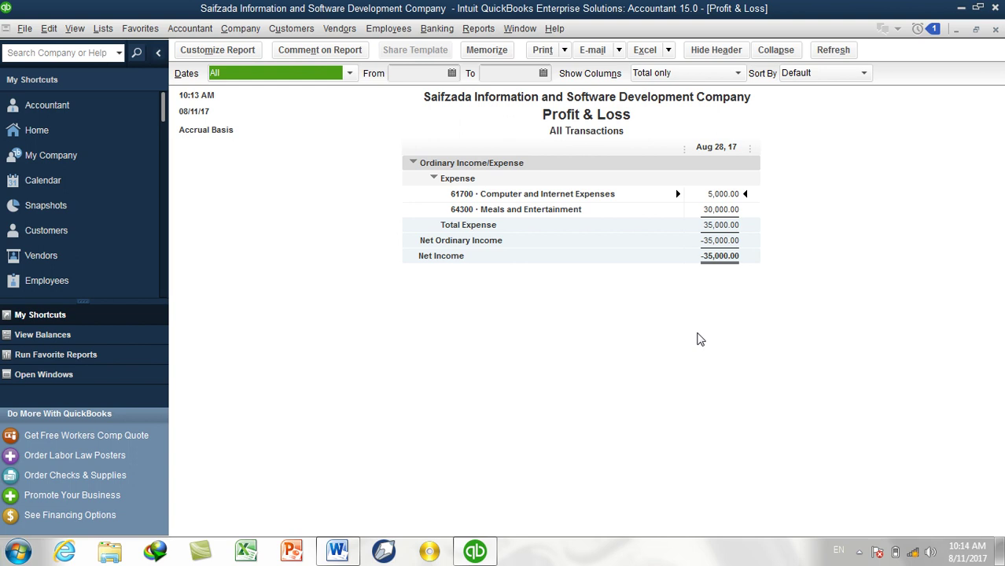
Examine the transaction detail behind Meals and Entertainment with the Split column widened, and close both reports.
double_click(707, 210)
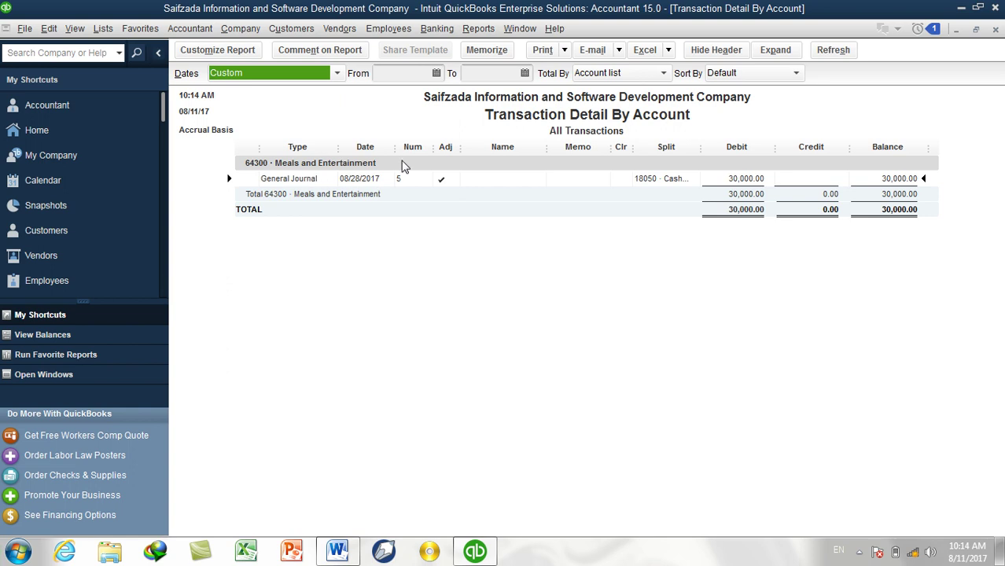
left_click_drag(700, 147, 731, 149)
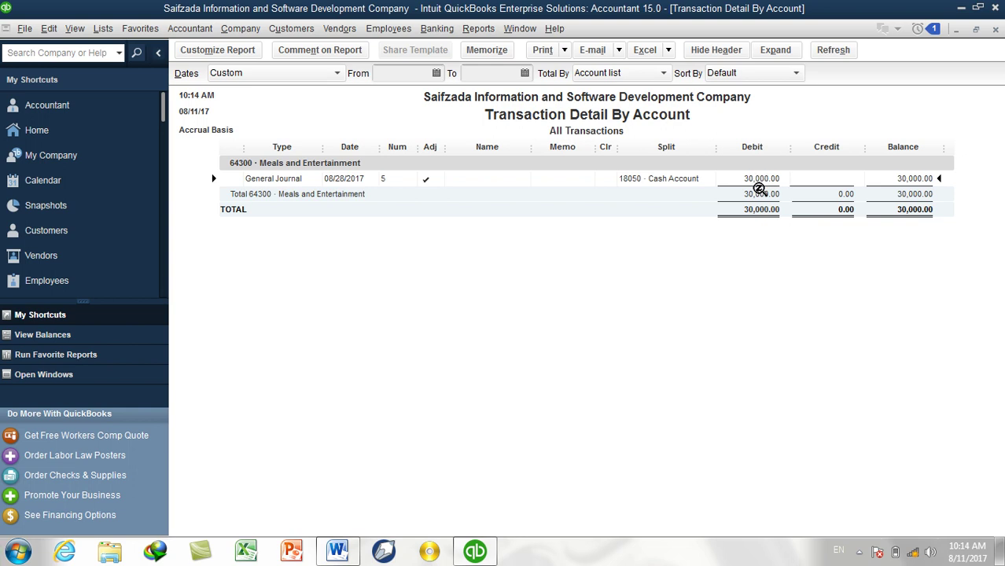
left_click(995, 30)
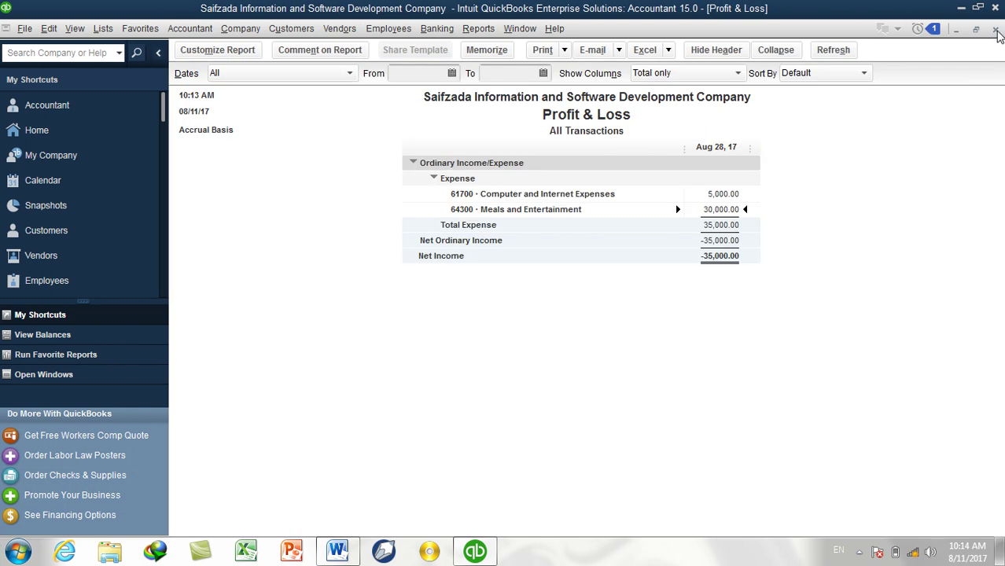
left_click(996, 32)
Check the Office Supplies expense in Word, and in QuickBooks set the first journal line to 64900 · Office Supplies with a debit of 10,000.
left_click(340, 551)
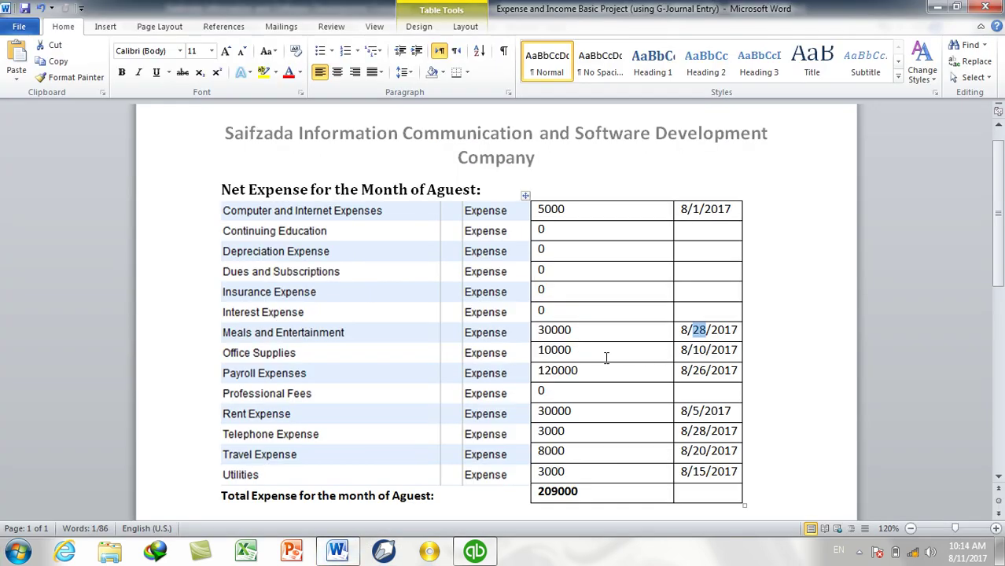
left_click(474, 551)
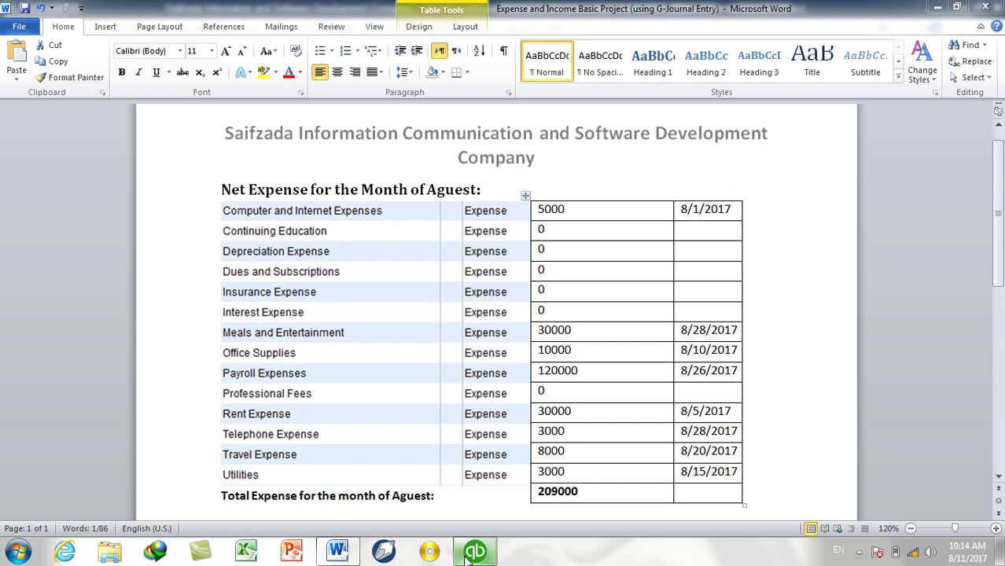
left_click(323, 184)
type("Office Supplies")
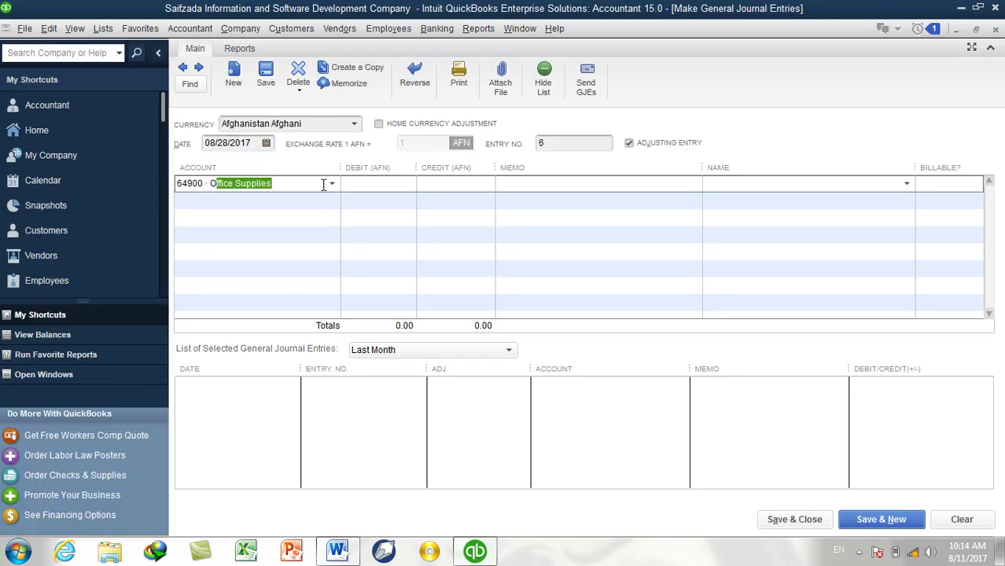
key("Tab")
type("10000")
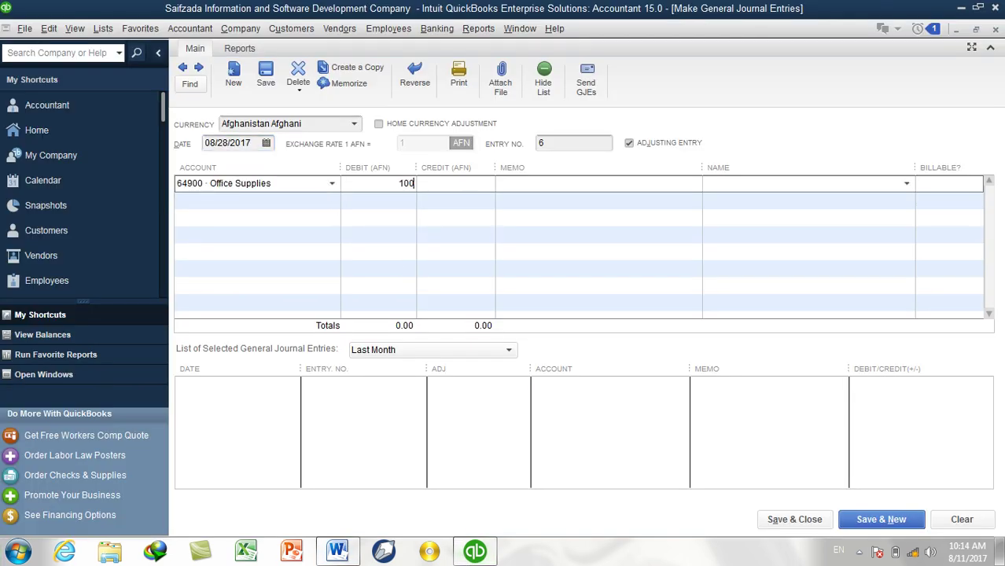
Credit the Office Supplies amount to 18050 · Cash Account on the second line, and save the entry to start a new one.
left_click(337, 199)
type("Ca")
key("Tab")
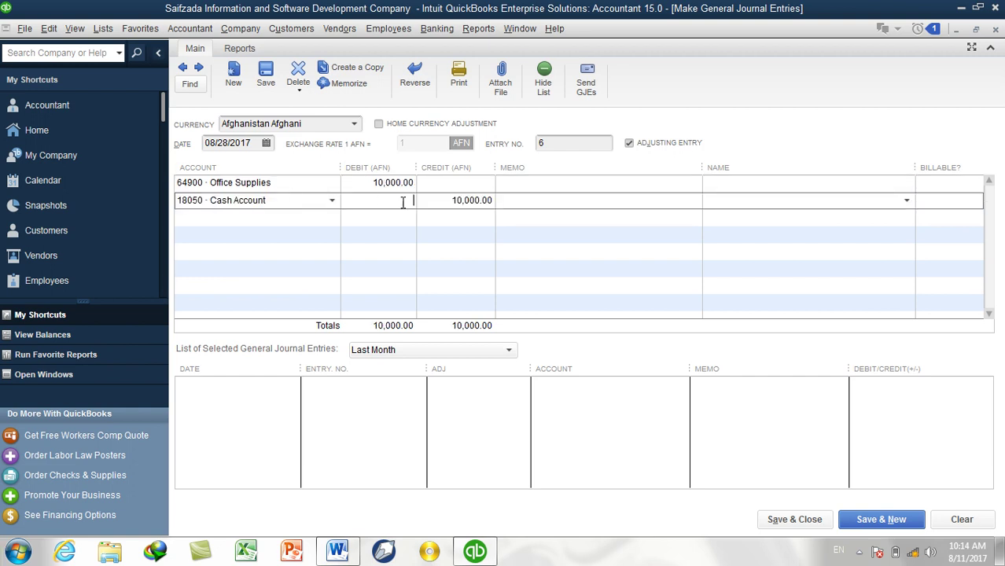
left_click(900, 528)
Check the Payroll Expenses row in Word, and return to QuickBooks to set the new journal entry's date to 08/26/2017.
left_click(338, 551)
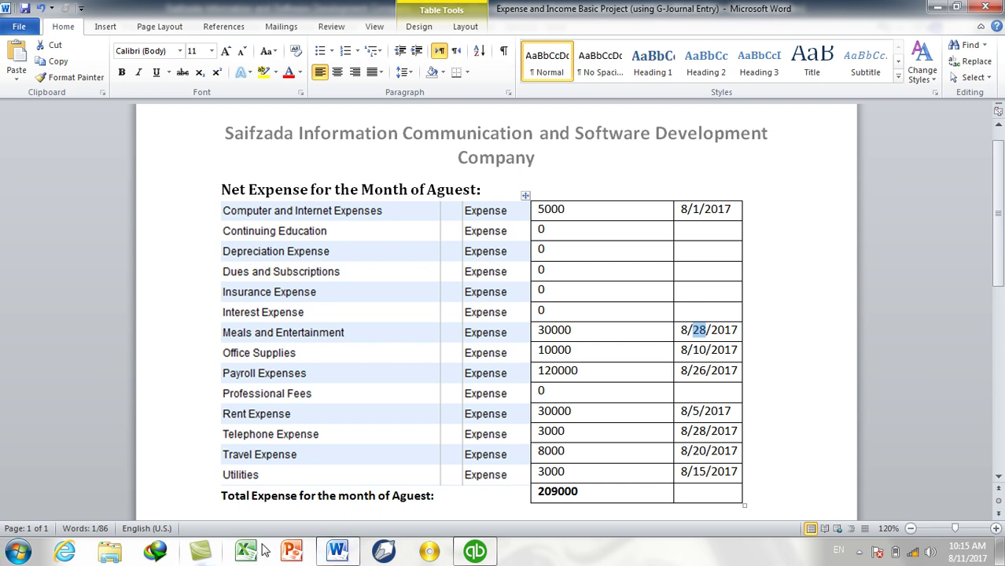
left_click(474, 551)
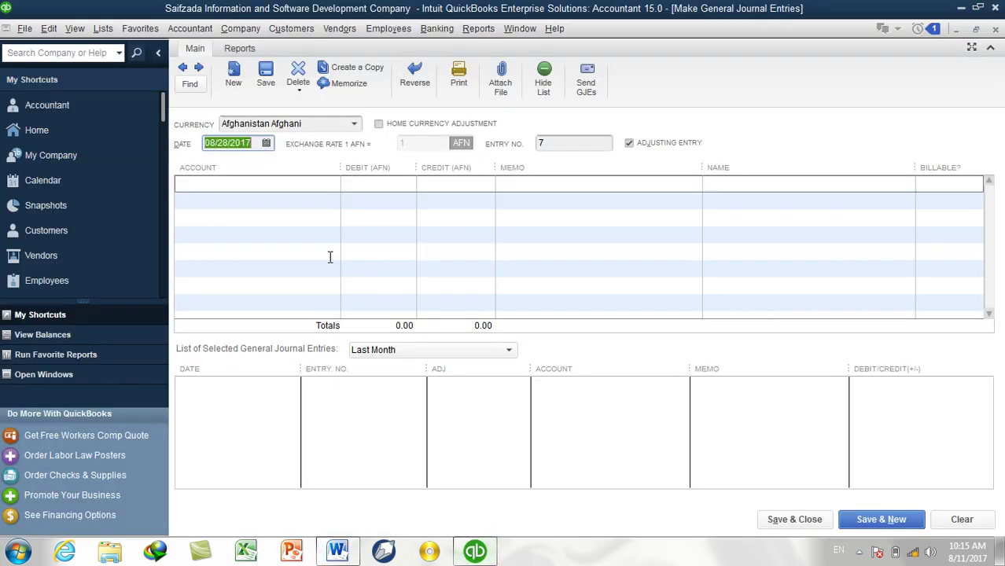
left_click(266, 144)
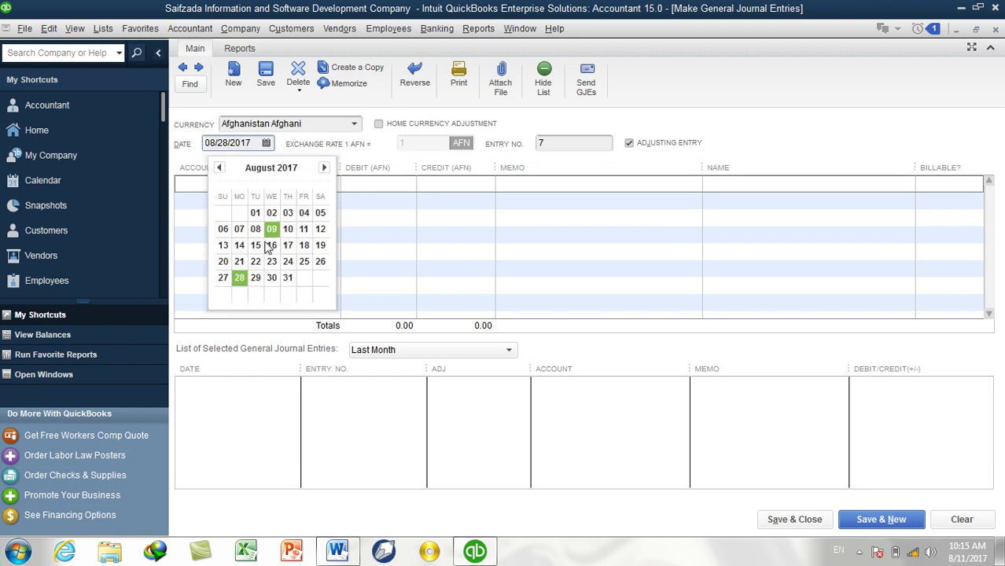
left_click(320, 261)
Set the first journal line to 66000 · Payroll Expenses with a debit of 120,000.
left_click(293, 182)
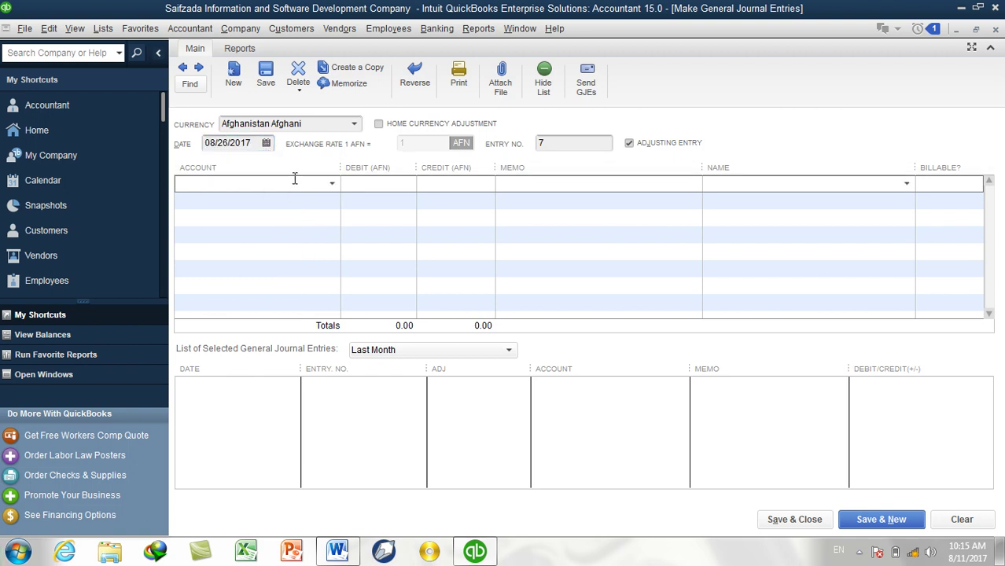
type("Payroll Expenses")
key("Tab")
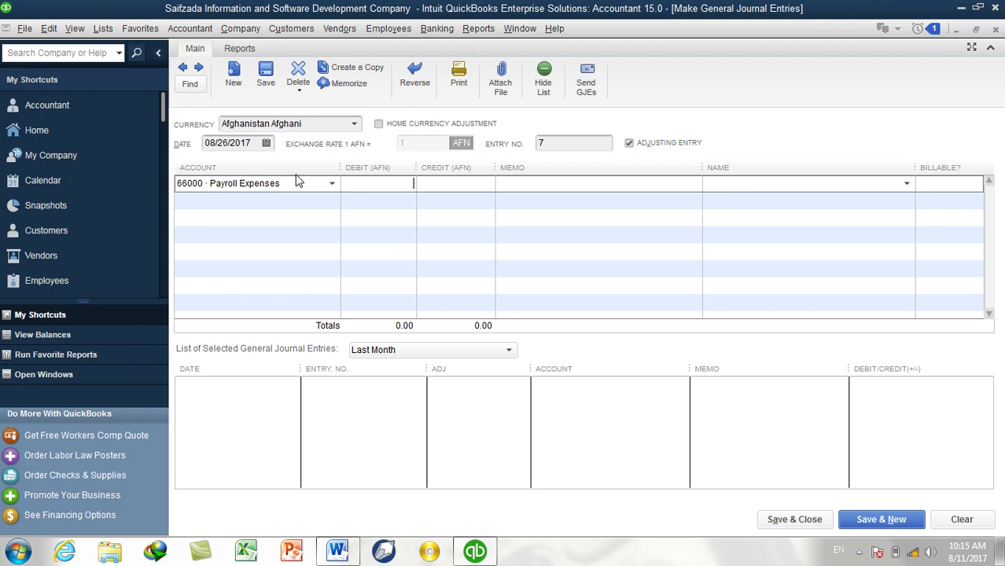
type("120,000")
key("Tab")
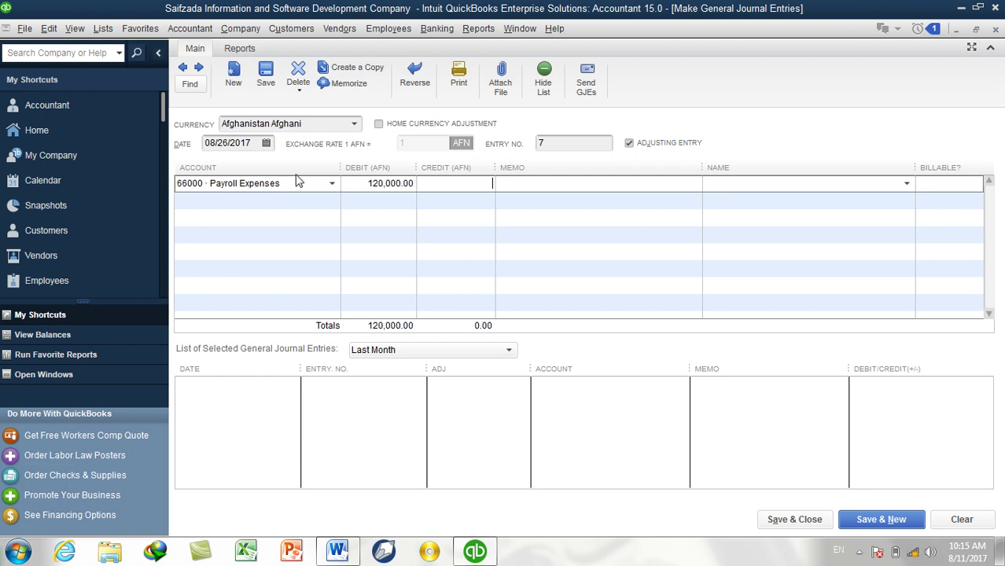
Credit the payroll amount to 18050 · Cash Account on the second line, and save the entry to start a new one.
left_click(310, 200)
type("Ca")
key("Tab")
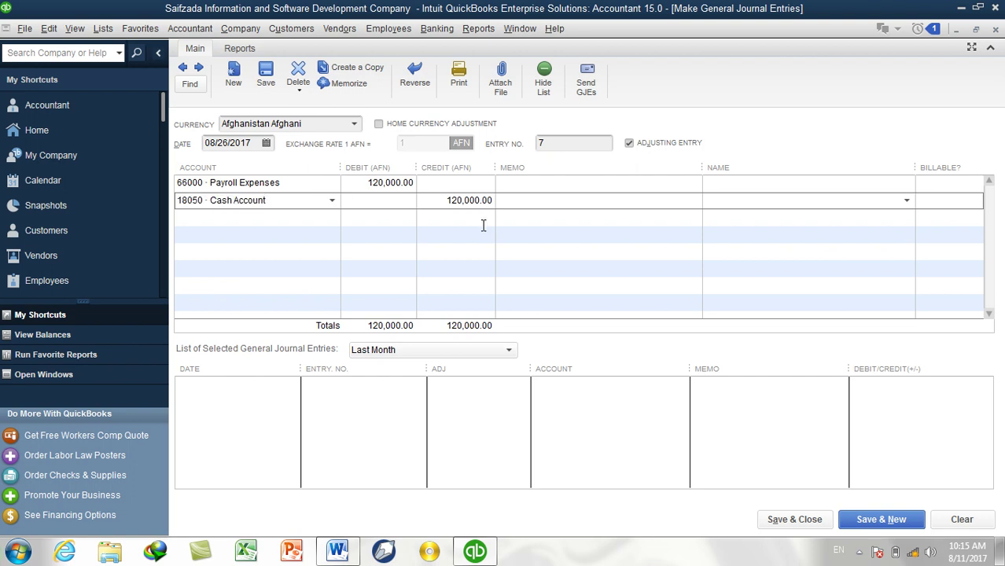
left_click(855, 525)
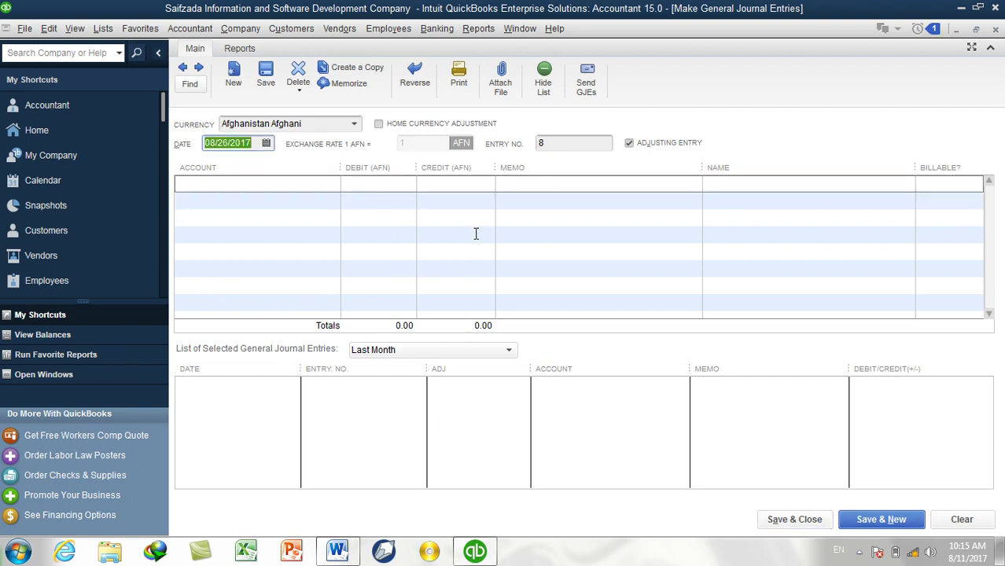
Review the standard Profit & Loss report for all dates, and close it to return to the journal entry.
left_click(477, 29)
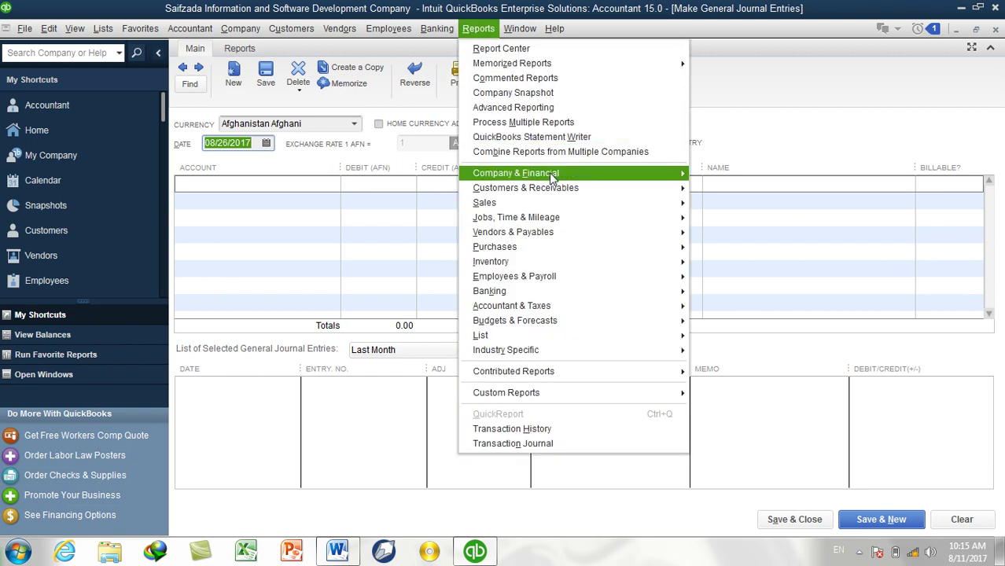
mouse_move(548, 172)
left_click(731, 174)
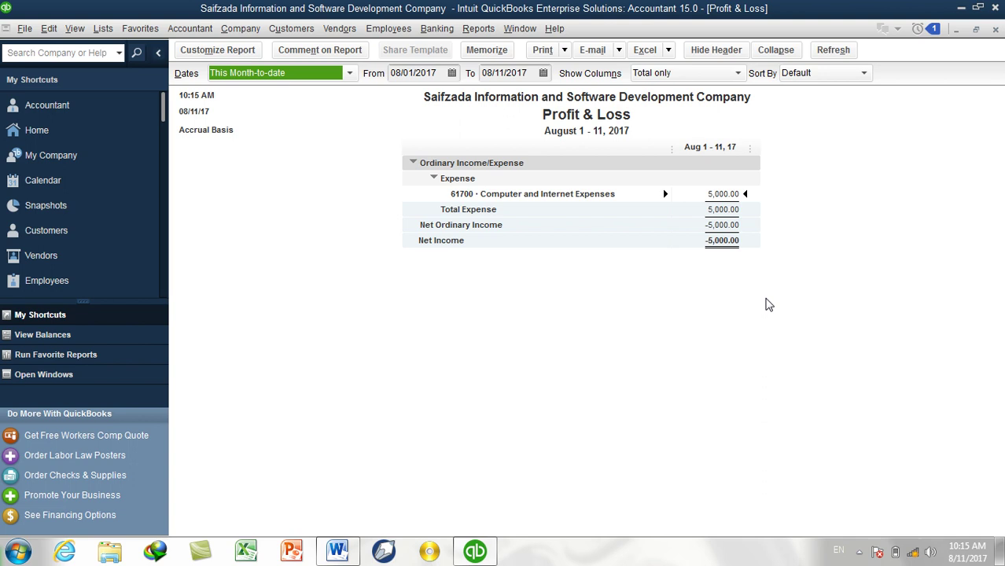
key("a")
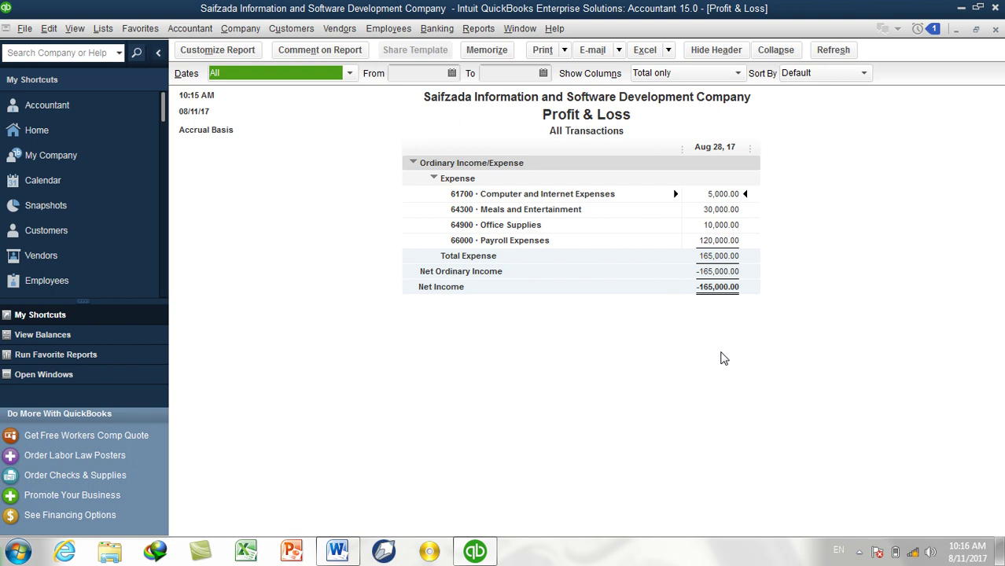
left_click(994, 31)
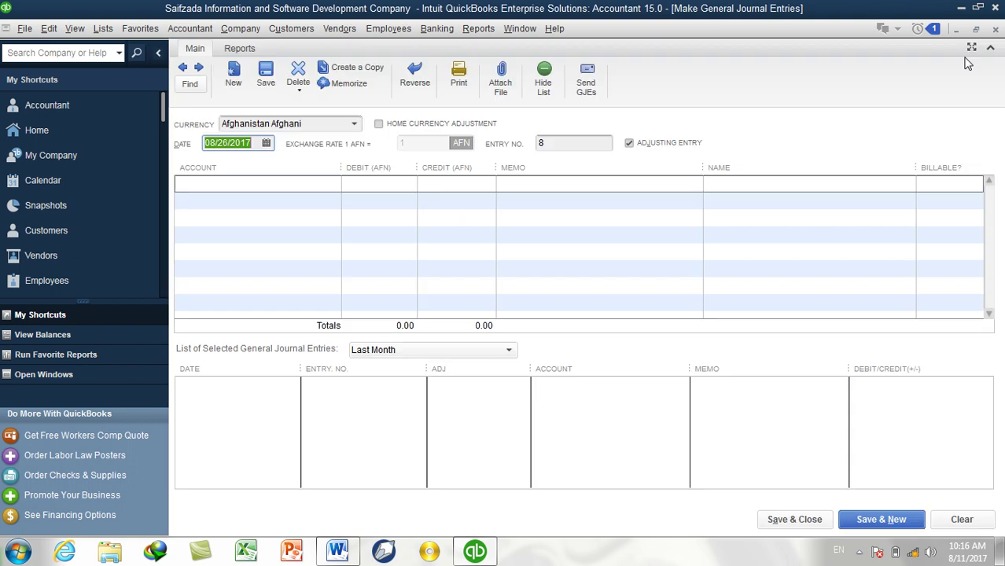
Switch to the Word document and check the date and amount of the Rent Expense.
left_click(322, 555)
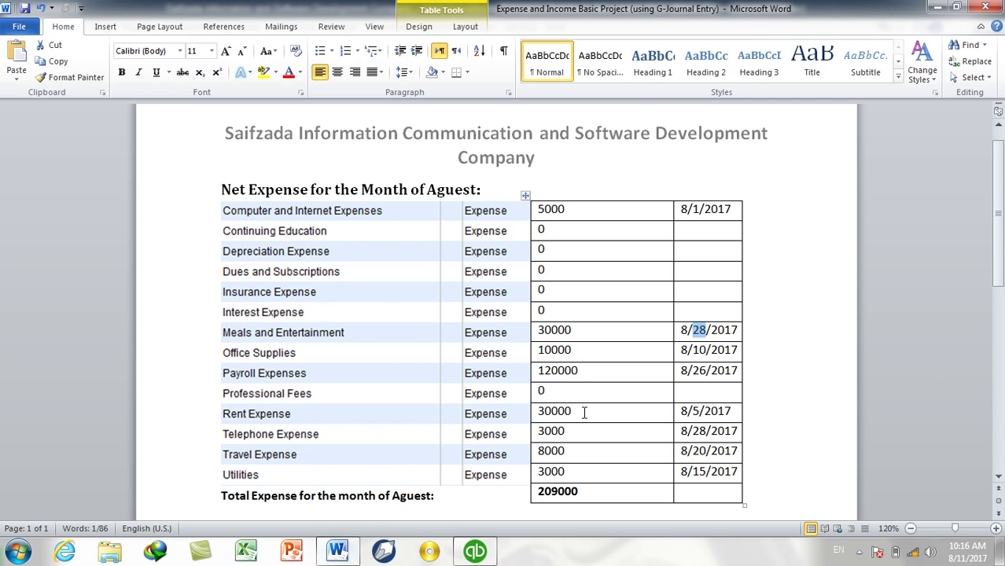
left_click(697, 416)
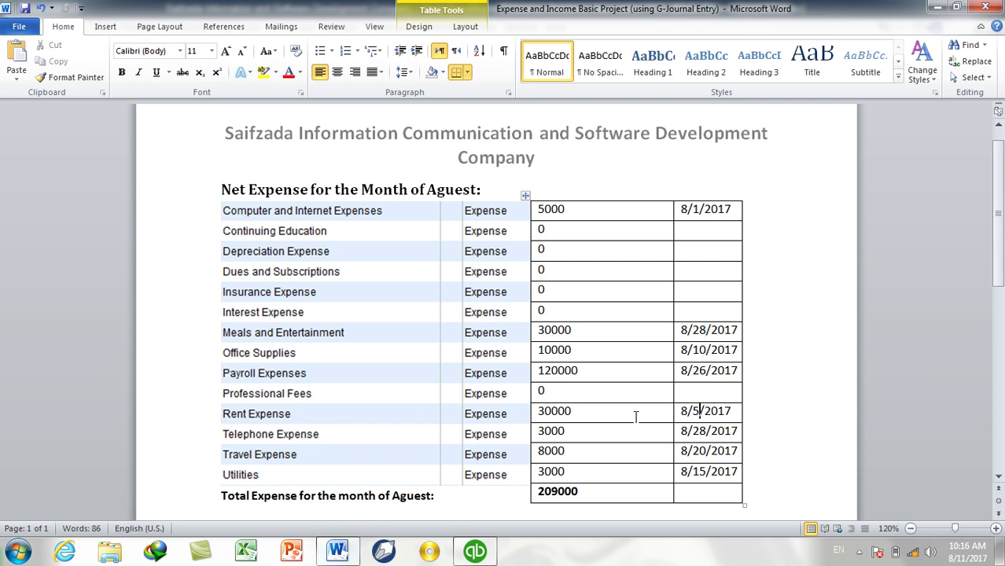
left_click_drag(602, 413, 534, 410)
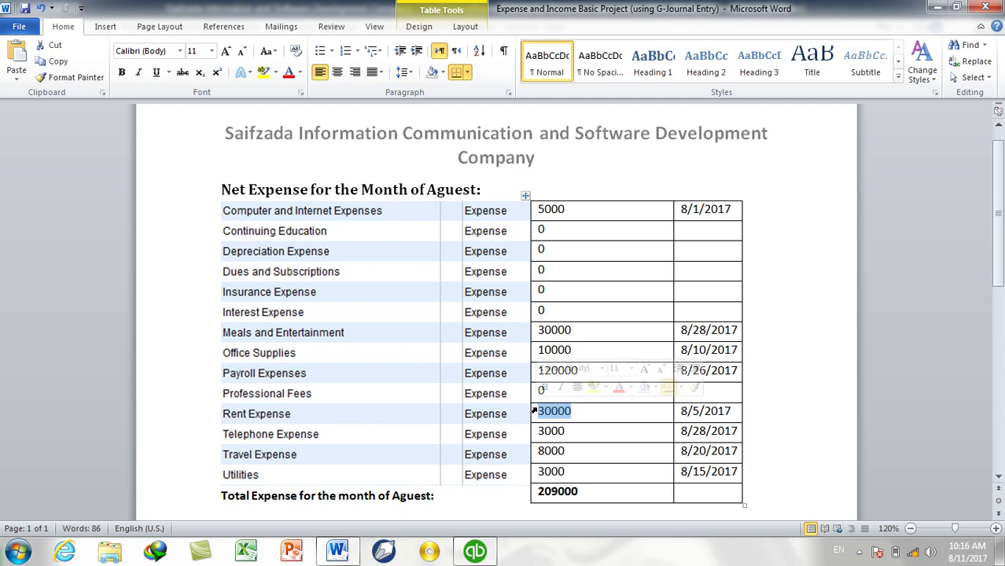
left_click(586, 410)
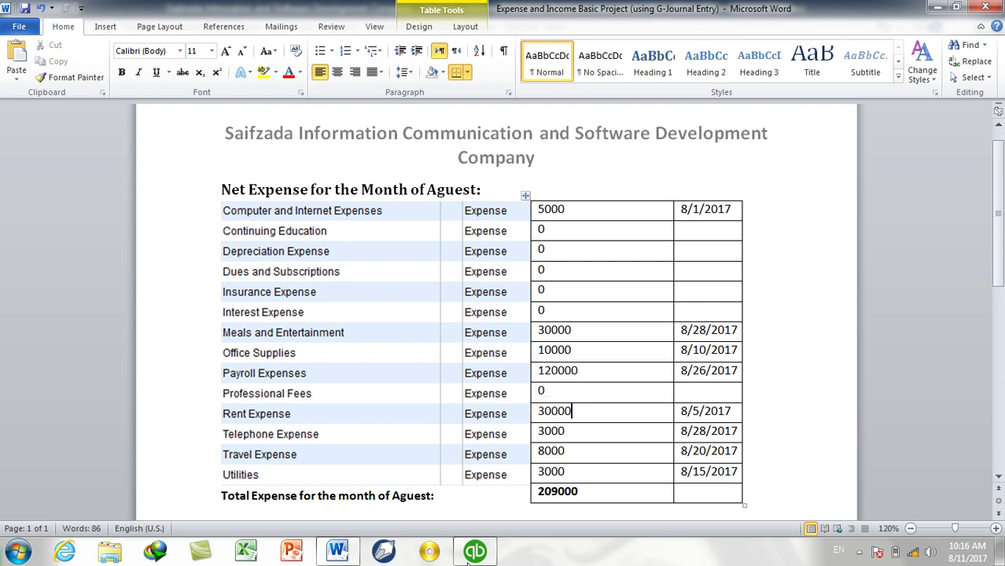
Switch back to QuickBooks and set the new journal entry's date to 08/05/2017.
left_click(464, 551)
left_click(266, 143)
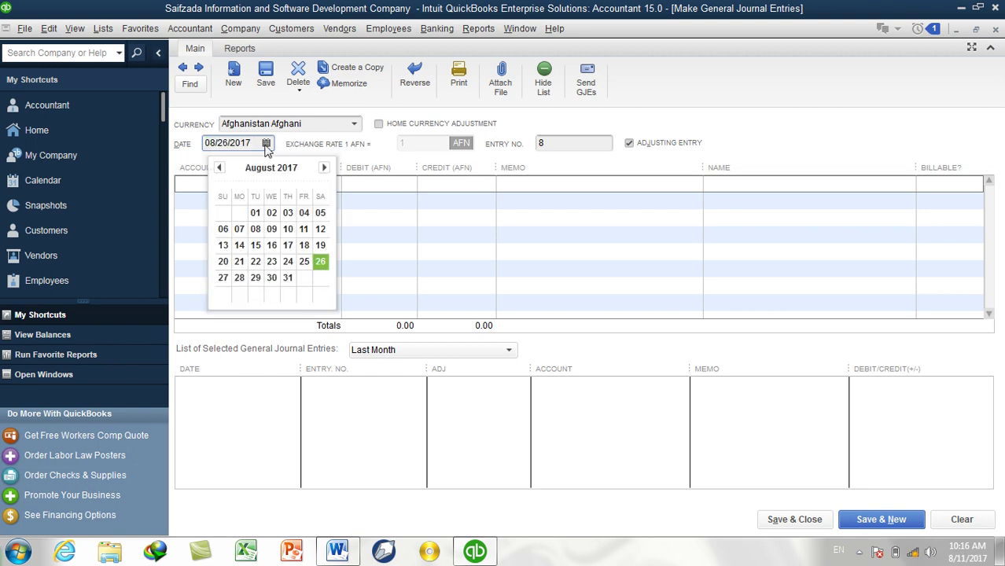
left_click(320, 212)
Set the first journal line to 67100 · Rent Expense with a debit of 30,000, rechecking the amount in Word.
left_click(274, 183)
type("Re")
key("Tab")
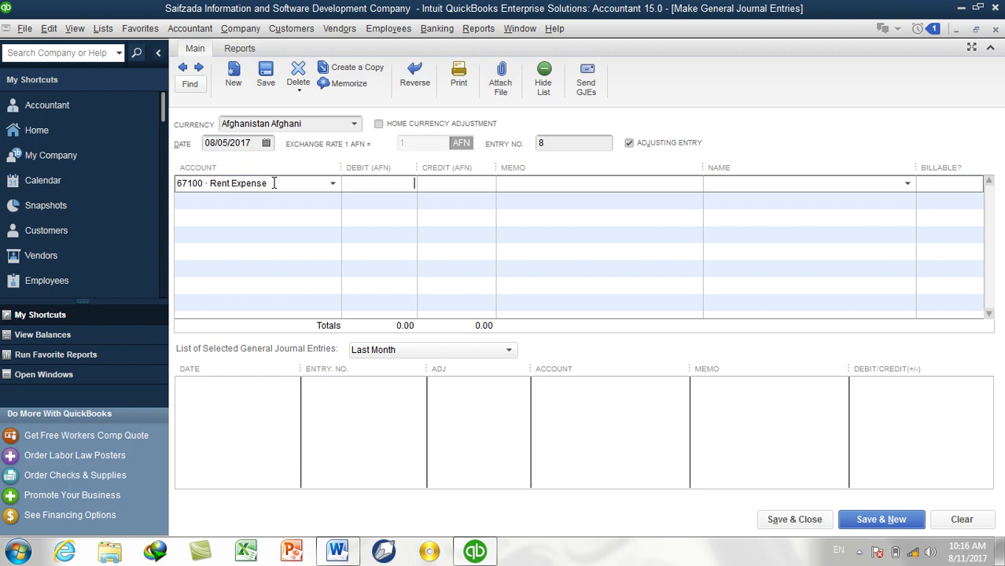
left_click(337, 551)
left_click(337, 551)
type("30000")
key("Tab")
Credit the rent amount to 18050 · Cash Account on the second line, and save the entry to start a new one.
left_click(294, 201)
type("18050 · Cash Account")
key("Tab")
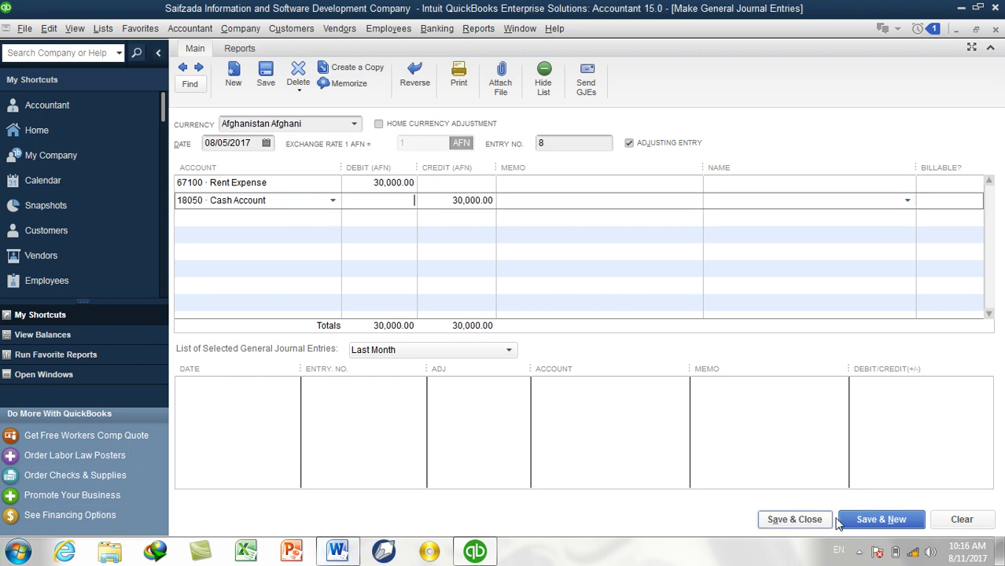
left_click(874, 519)
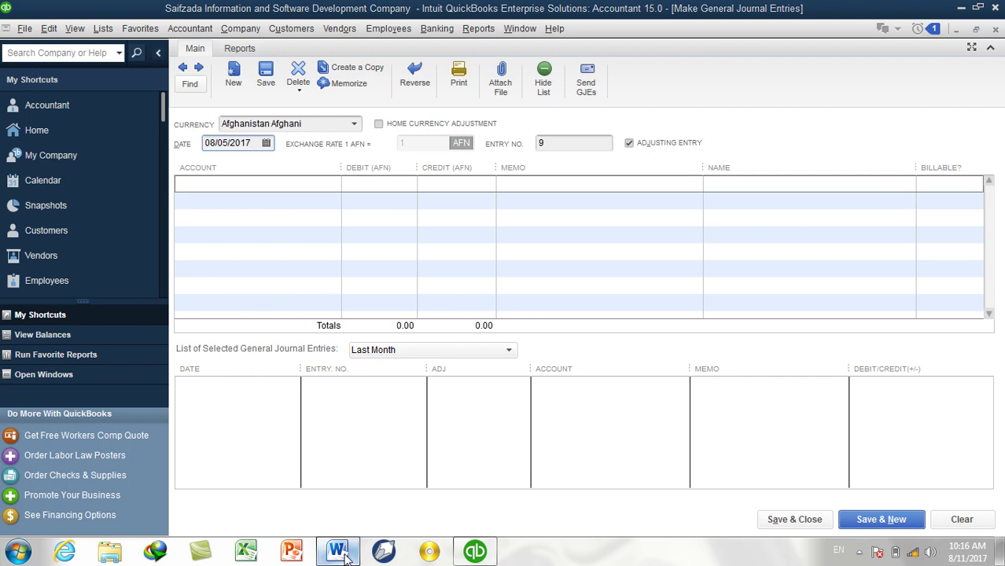
Check the expense table in Word, return to QuickBooks, and set the new entry's first line to 67100 · Rent Expense.
left_click(340, 552)
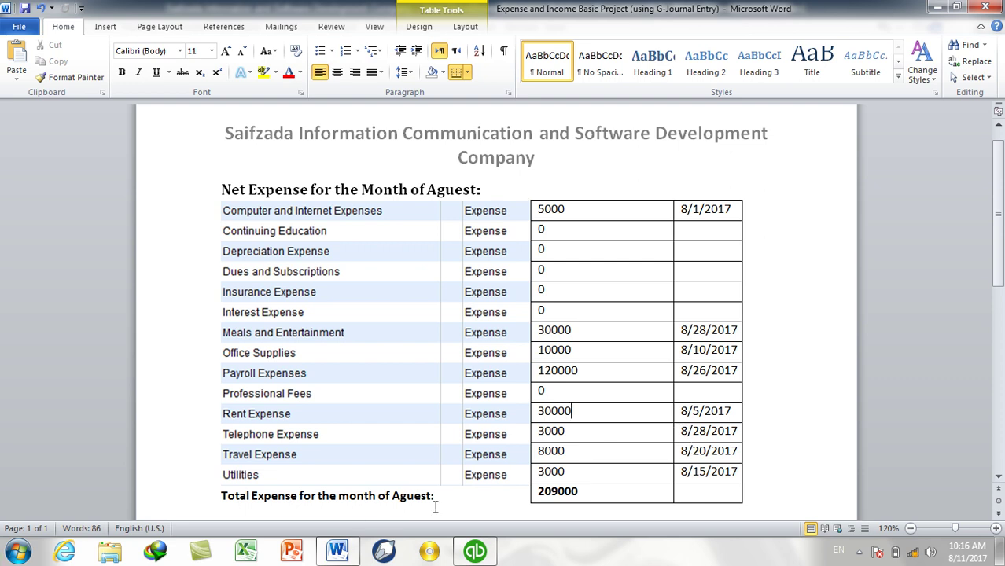
mouse_move(487, 554)
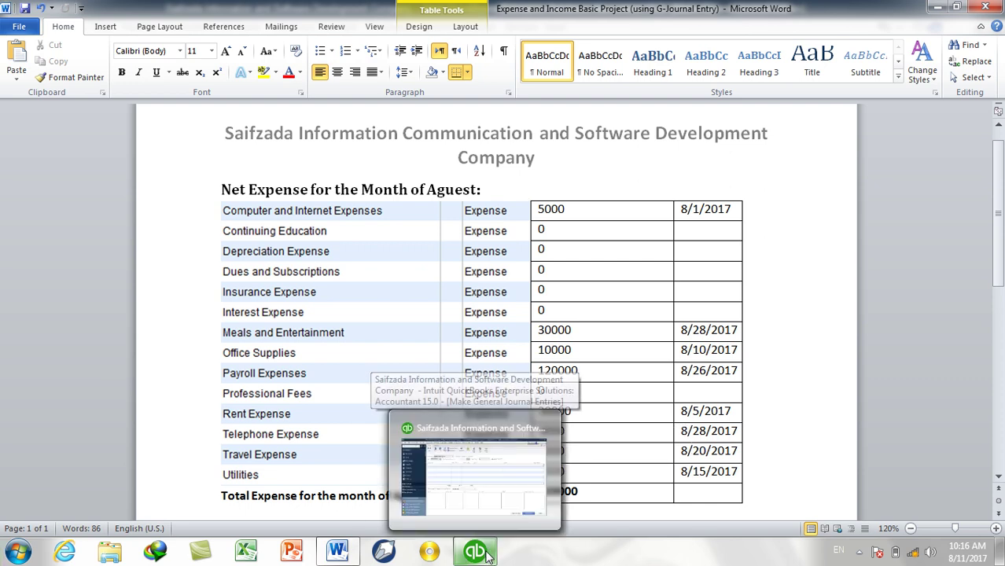
left_click(472, 471)
left_click(320, 189)
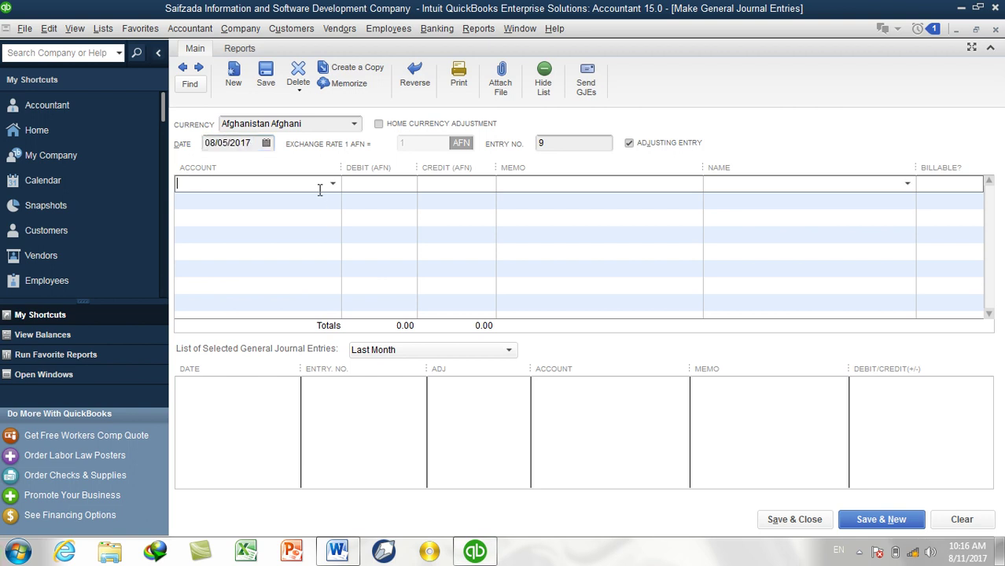
type("Rent Expense")
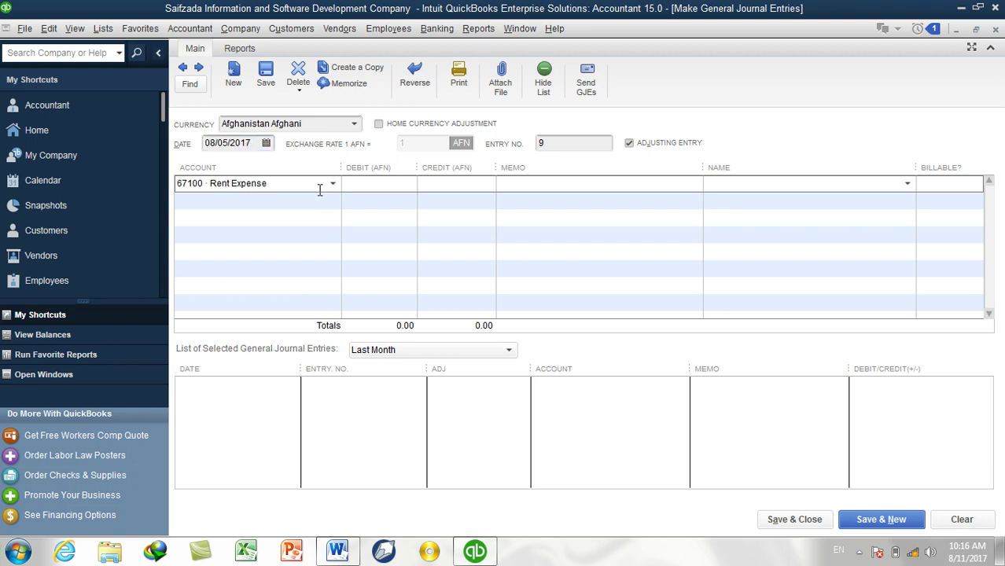
Recheck the Word table and, in QuickBooks, set the entry's date to 08/28/2017 with a first-line debit of 3,000.
left_click(336, 555)
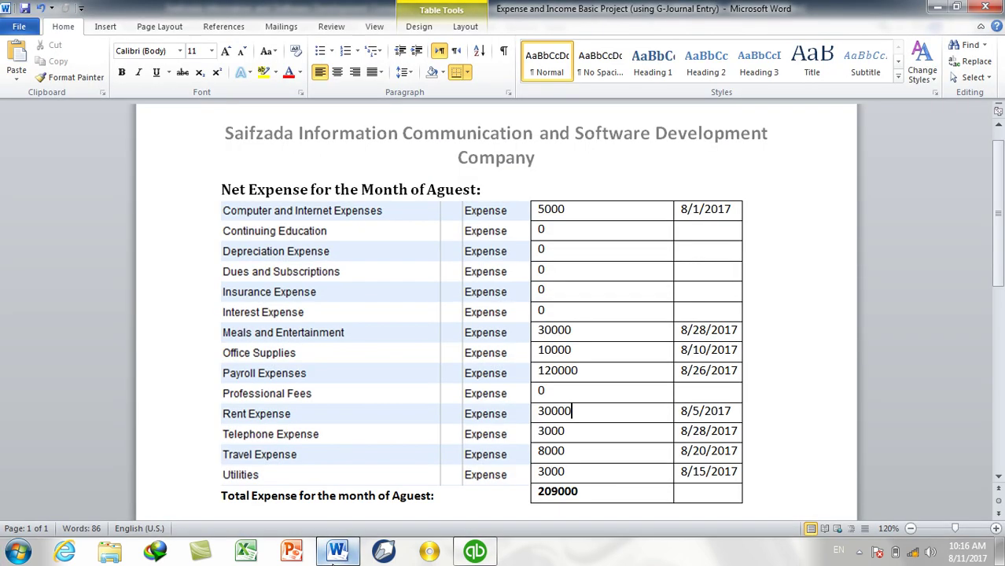
left_click(336, 555)
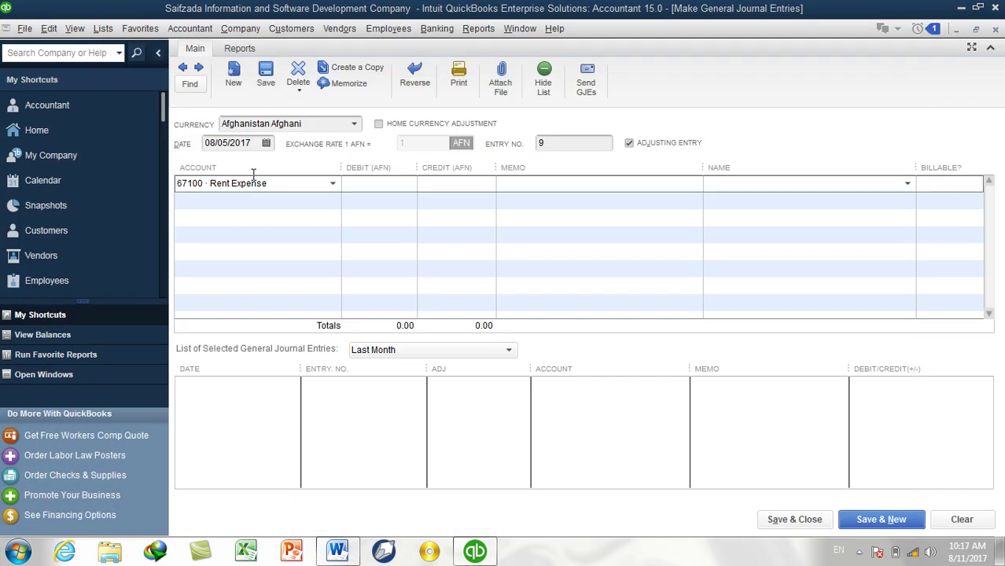
left_click(266, 143)
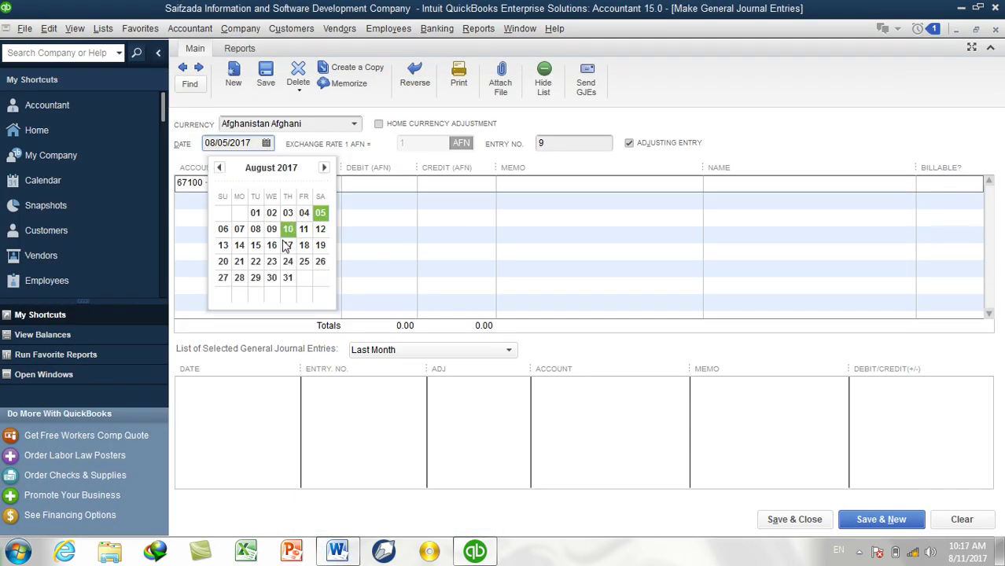
left_click(239, 277)
left_click(380, 188)
type("3000")
key("Tab")
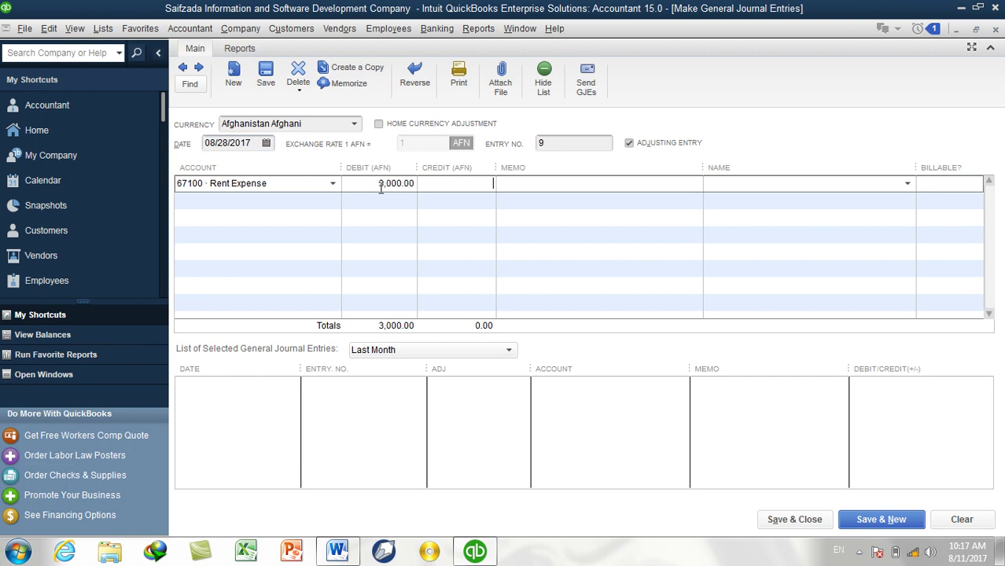
Credit the 3,000 to 18050 · Cash Account on the second line, and save the entry to start a new one.
left_click(290, 201)
type("Cas")
key("Tab")
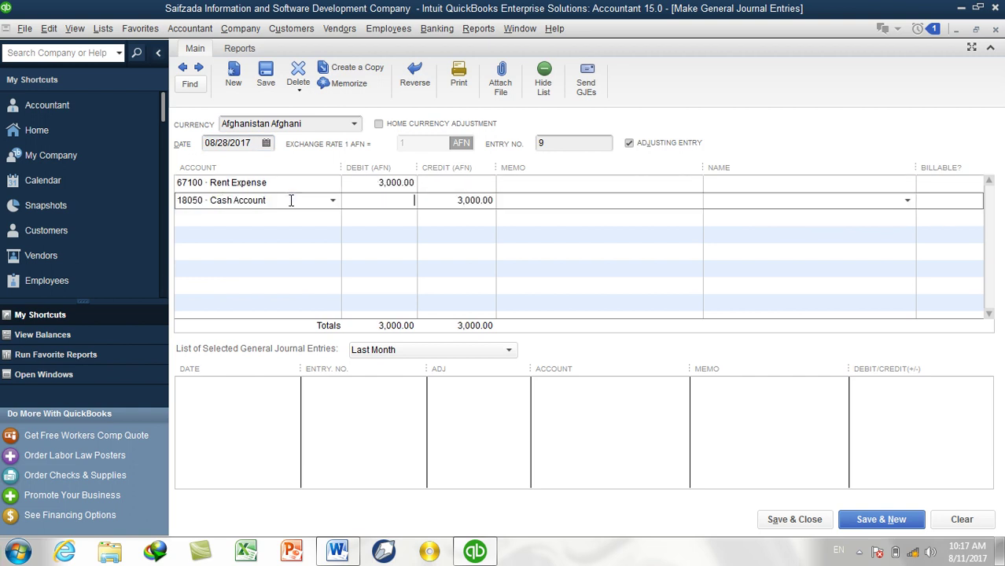
left_click(876, 527)
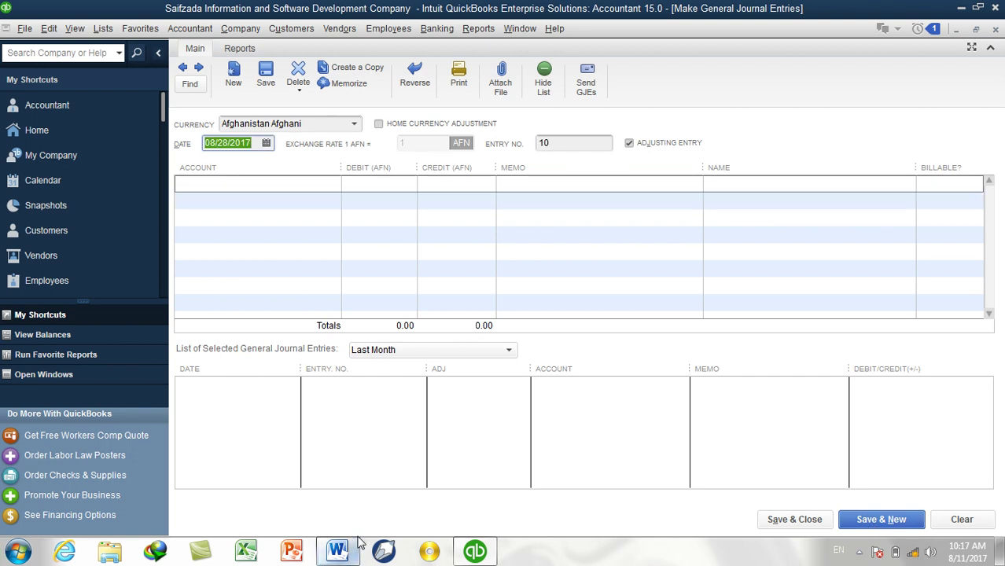
Change the Utilities date in the Word expense table to 8/20/2017, and switch back to QuickBooks.
left_click(338, 550)
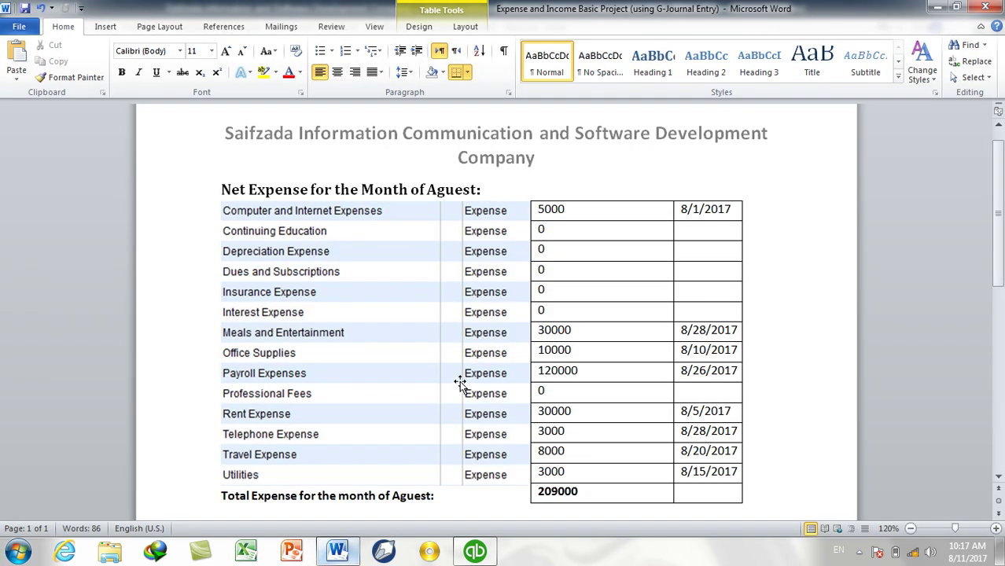
scroll(511, 419, "down", 2)
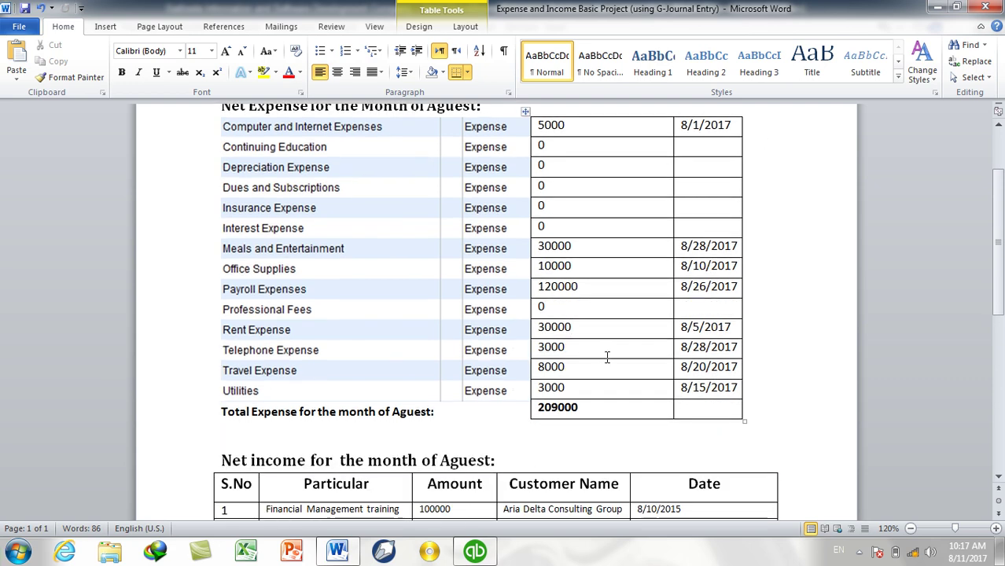
double_click(698, 390)
type("20")
left_click(477, 553)
left_click(322, 181)
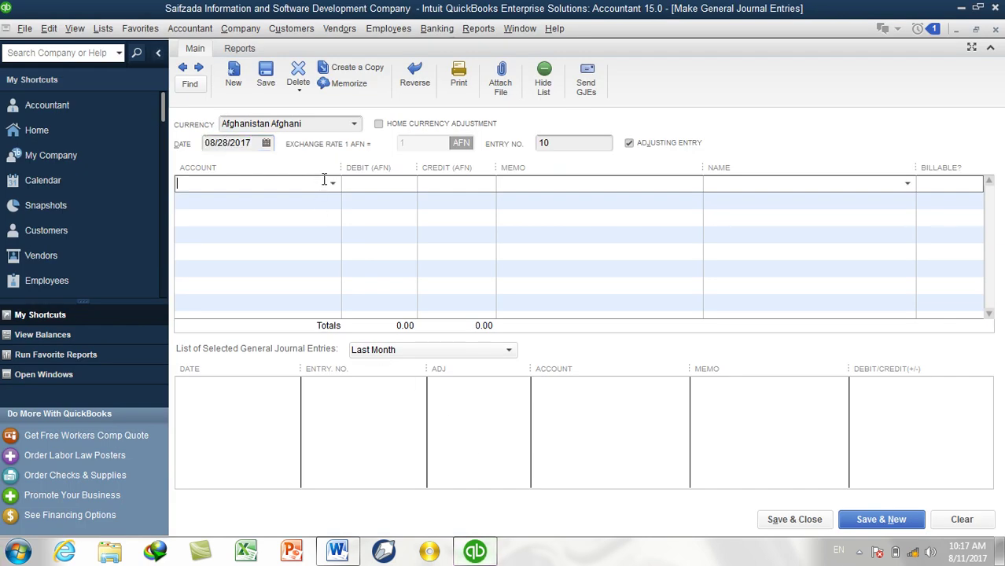
left_click(335, 185)
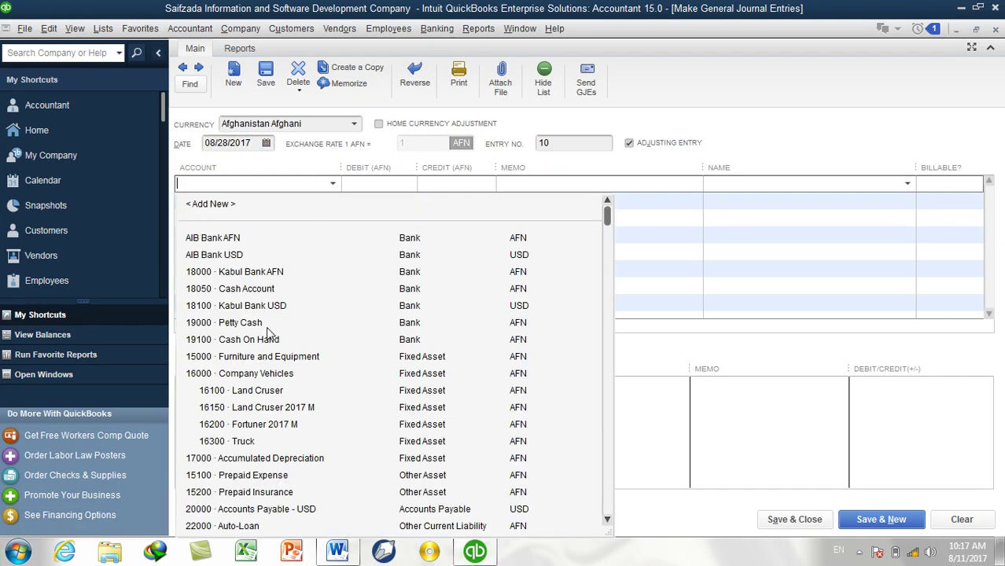
type("Uncategorized Expenses")
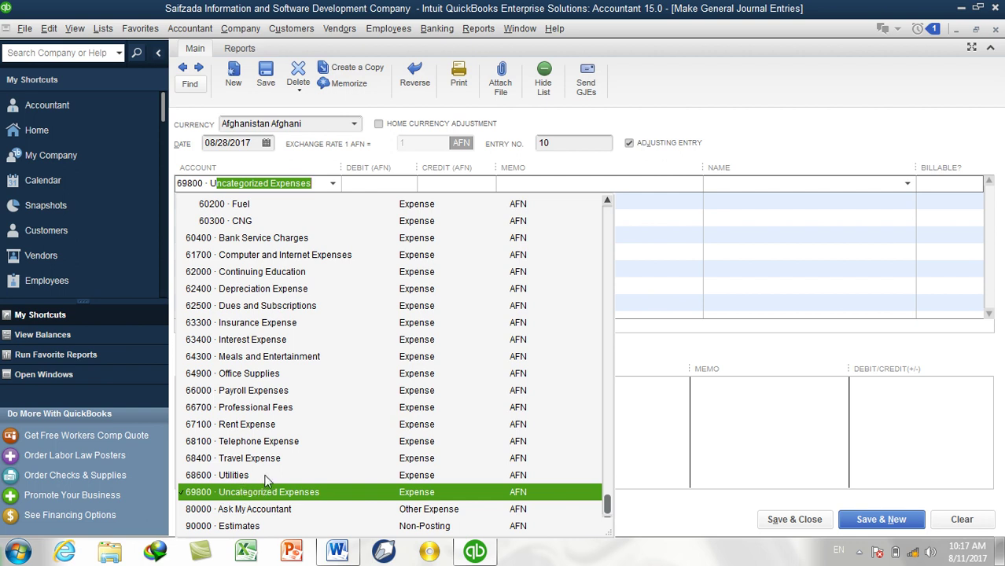
left_click(266, 475)
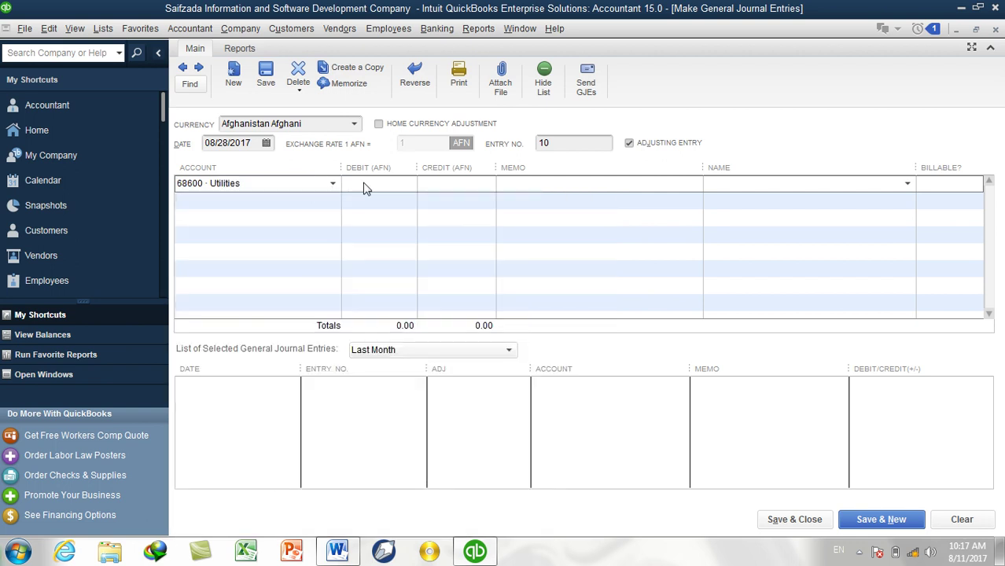
Recheck the expense table in Word, and set the journal entry's first line in QuickBooks to 68100 · Telephone Expense.
left_click(338, 552)
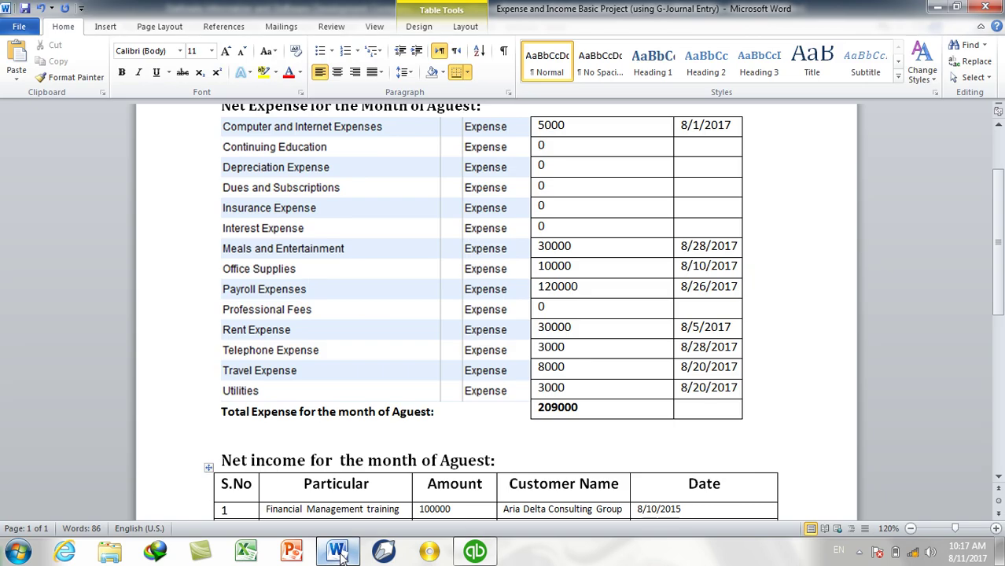
left_click(338, 552)
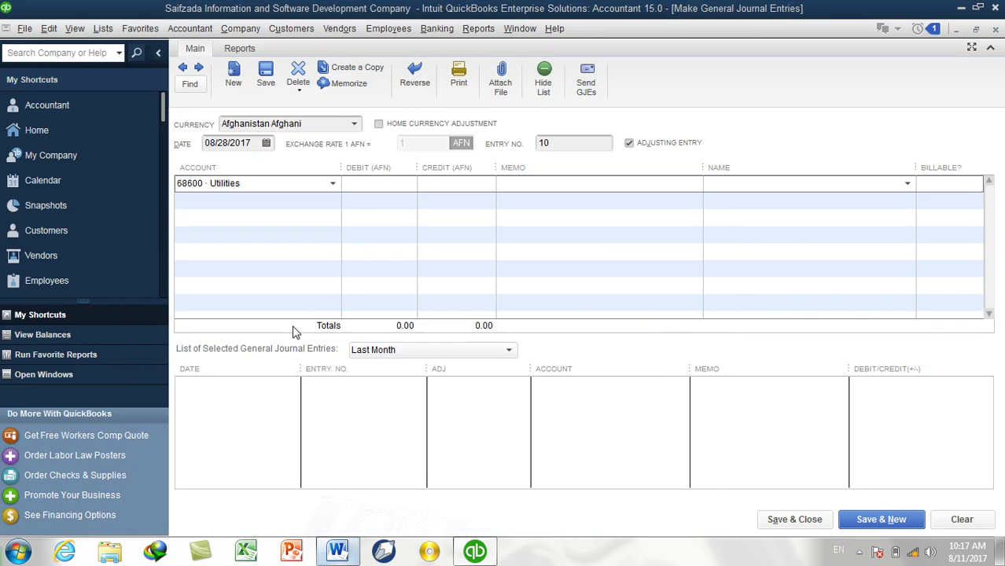
left_click(276, 189)
type("68100")
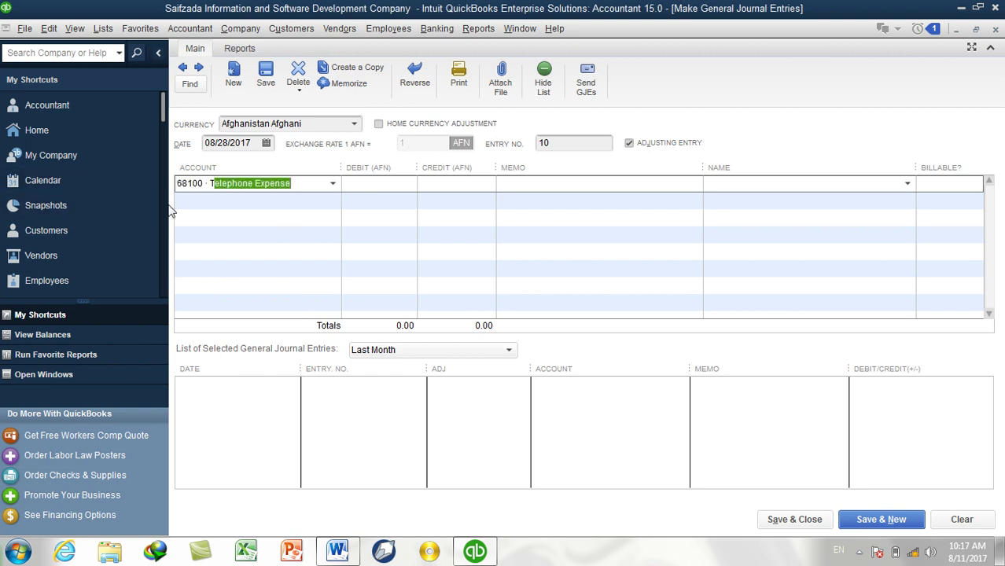
Recheck Word, and in QuickBooks debit 8,000 on the Telephone Expense line and set the entry's date to 08/20/2017.
left_click(338, 552)
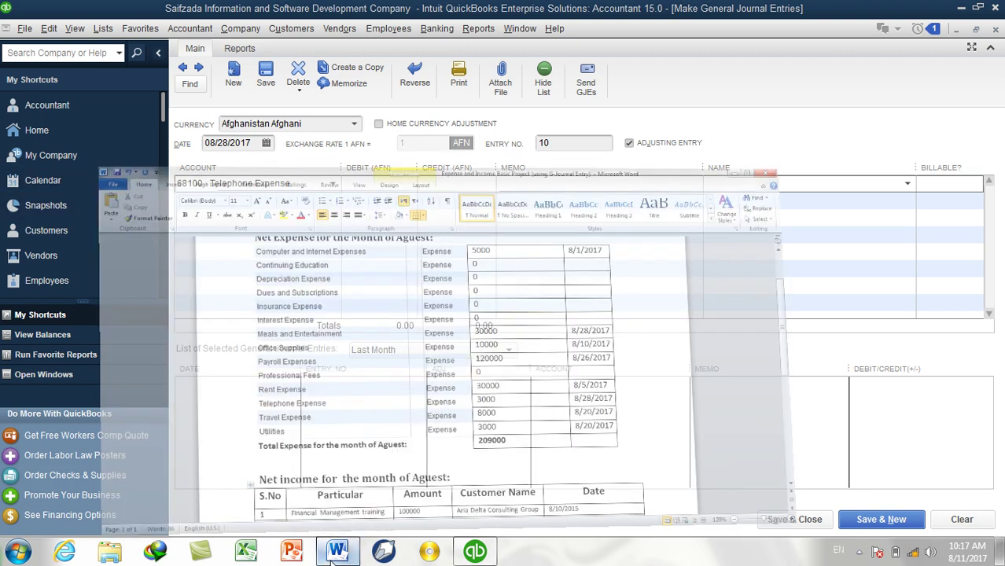
left_click(338, 552)
type("800")
key("Tab")
left_click(266, 143)
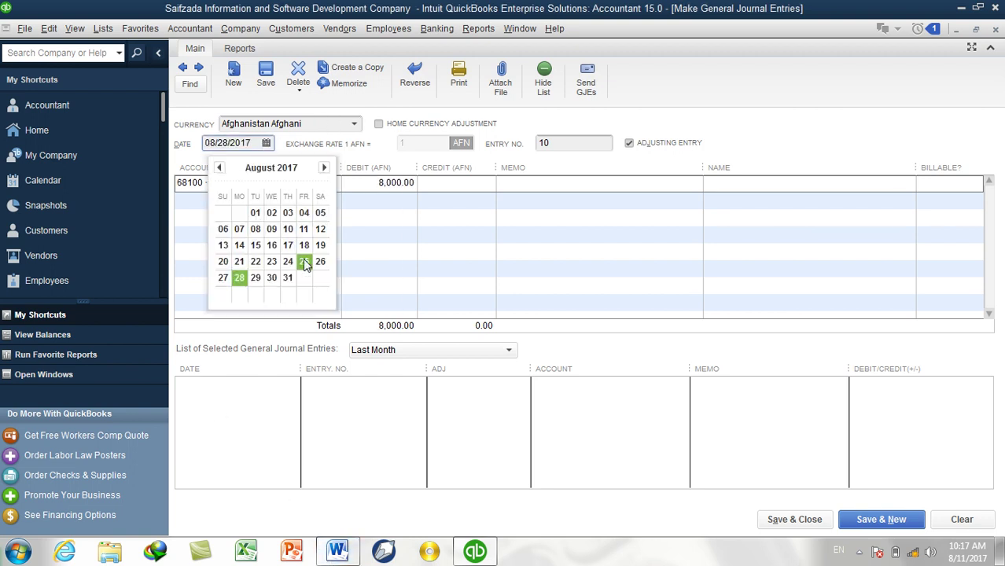
left_click(231, 266)
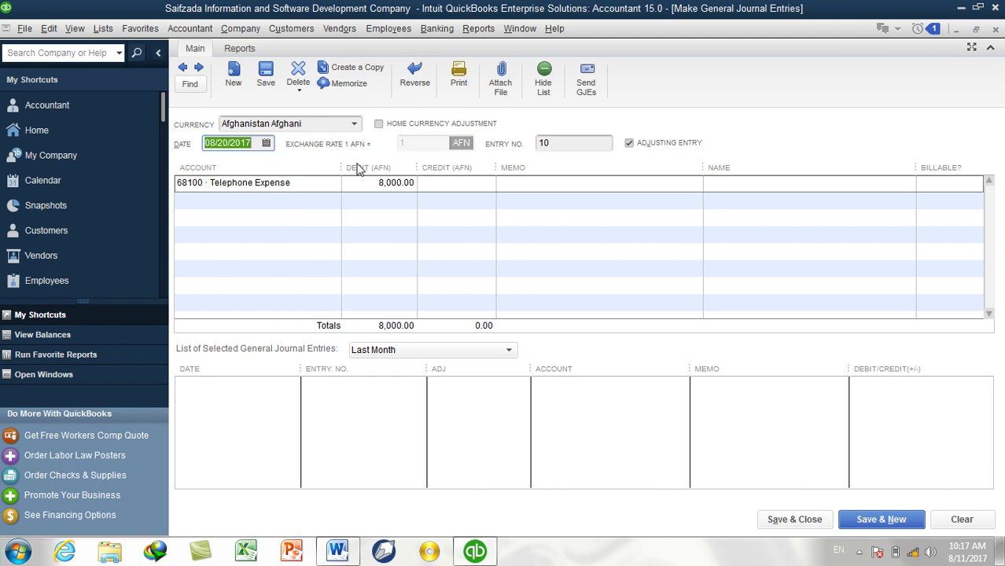
Add a second journal line for 68600 · Utilities with a debit of 3,000.
left_click(279, 200)
type("U")
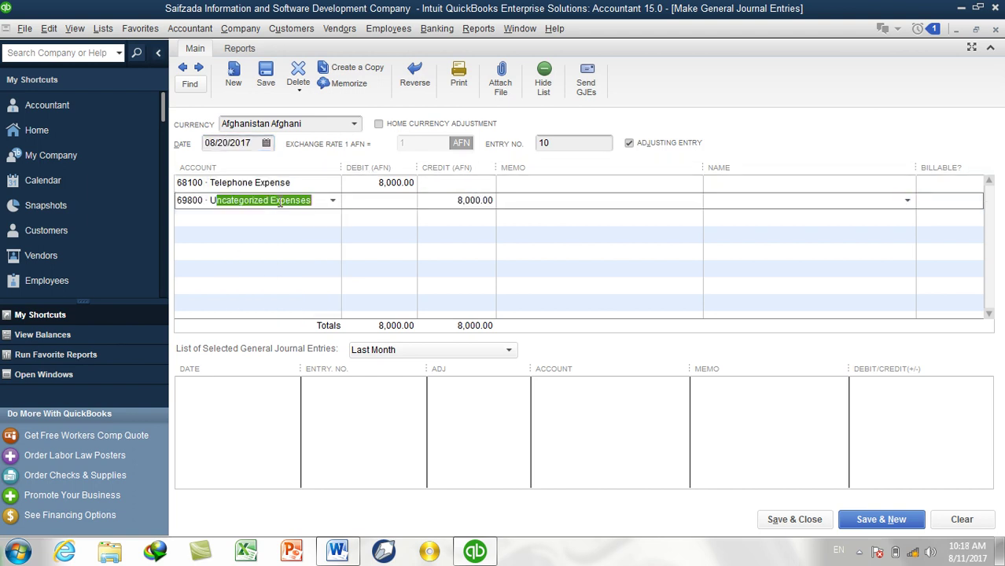
type("tilities")
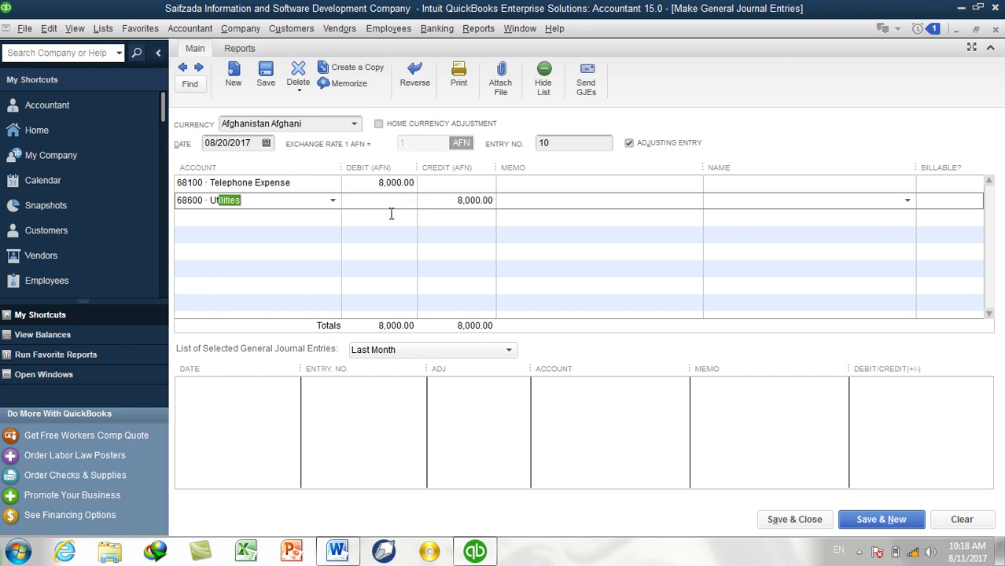
left_click(388, 200)
type("30000")
key("BackSpace")
key("Tab")
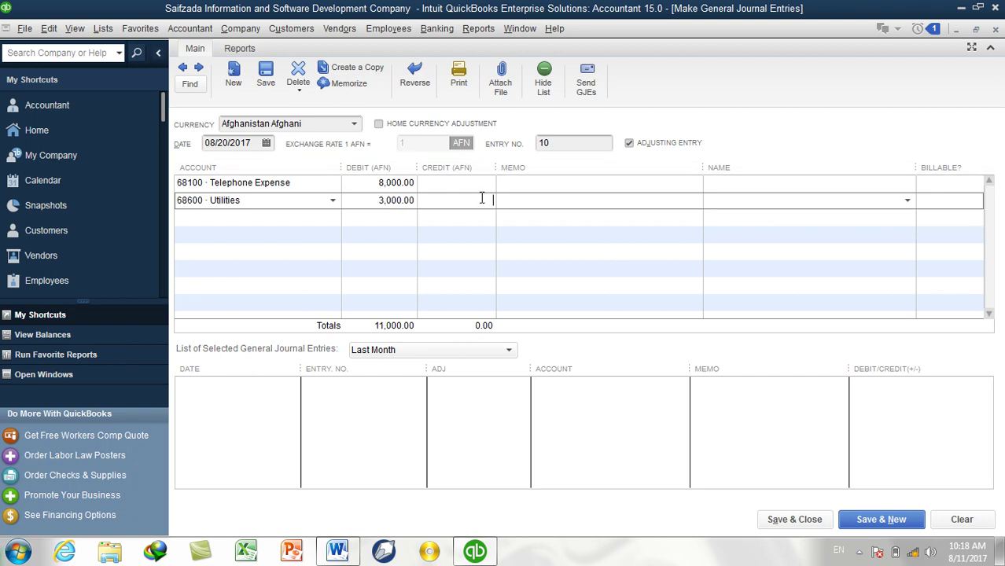
Credit the combined 11,000 to 18050 · Cash Account on the third line, and save and close the journal entry.
left_click(327, 221)
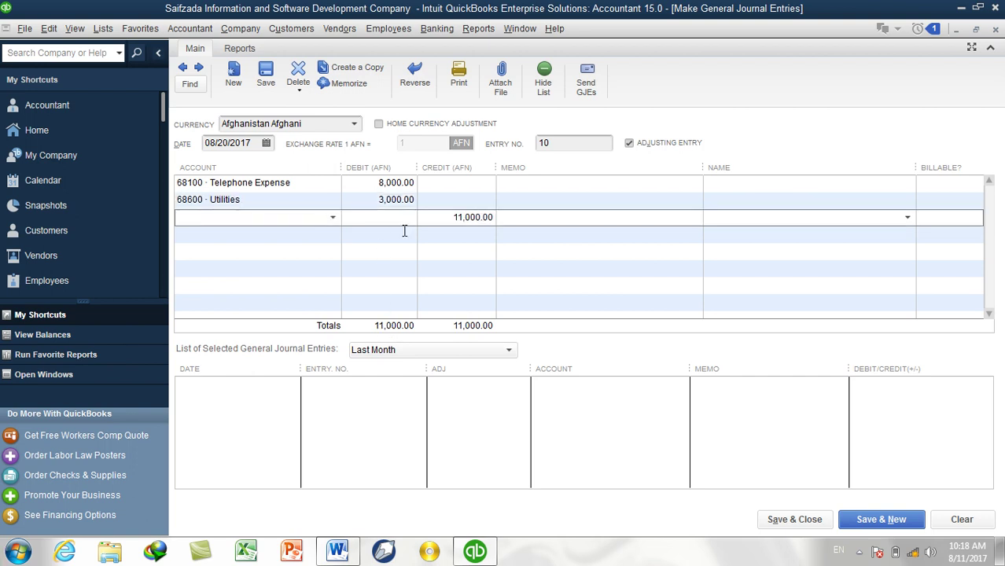
left_click(332, 220)
type("Cash Account")
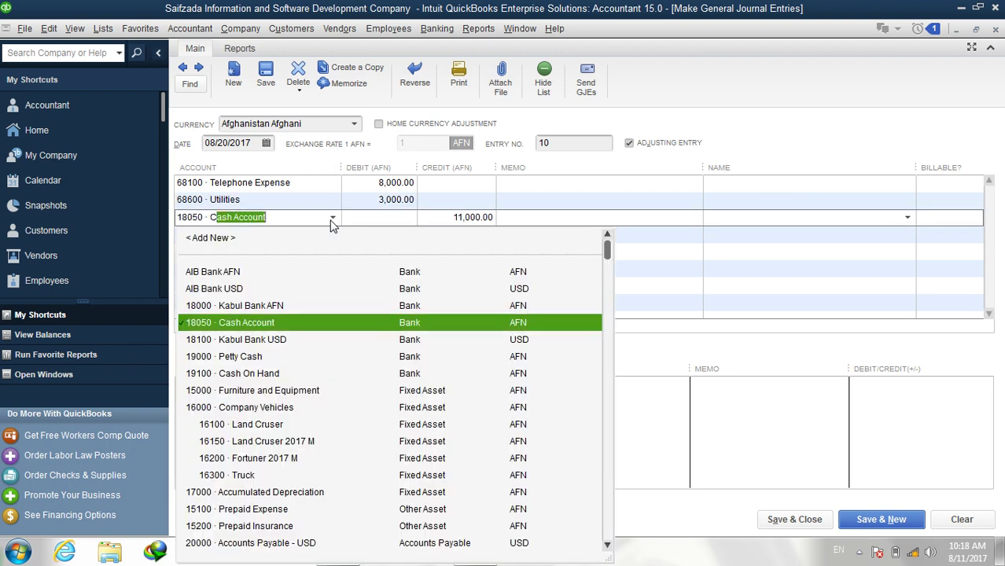
key("Tab")
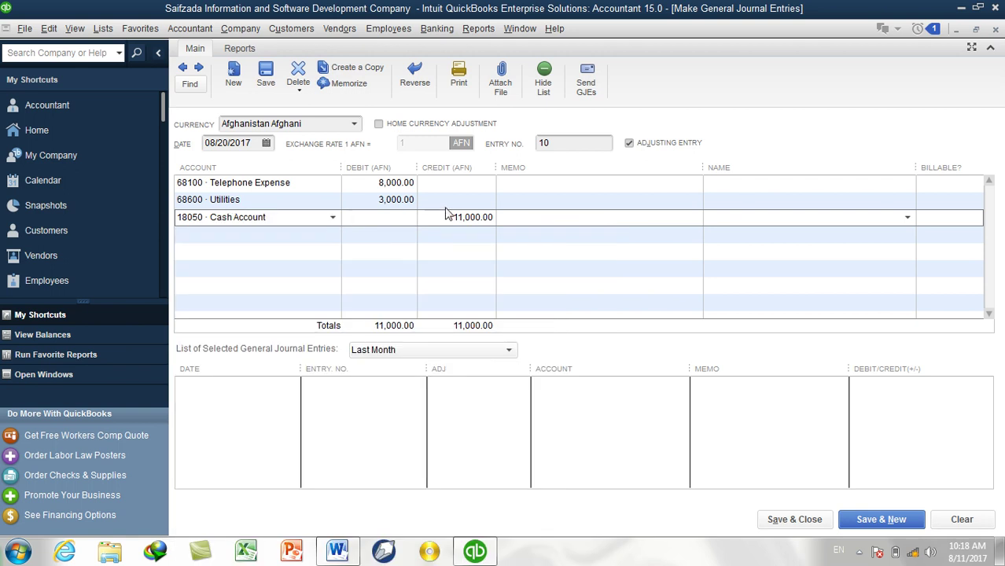
left_click(826, 522)
Review the expense table in Word, switch back to QuickBooks, and open the Profit & Loss Standard report.
left_click(337, 553)
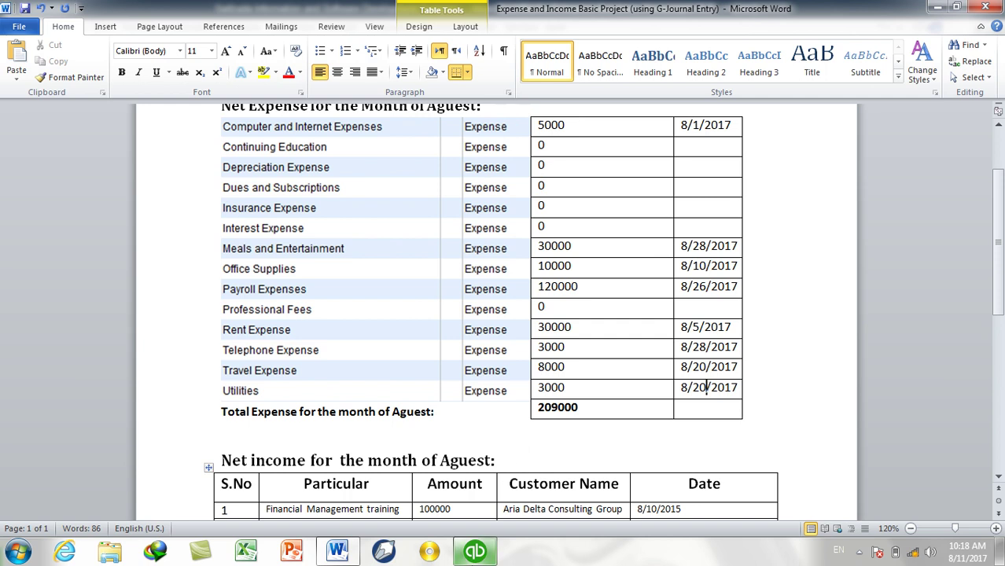
left_click(475, 550)
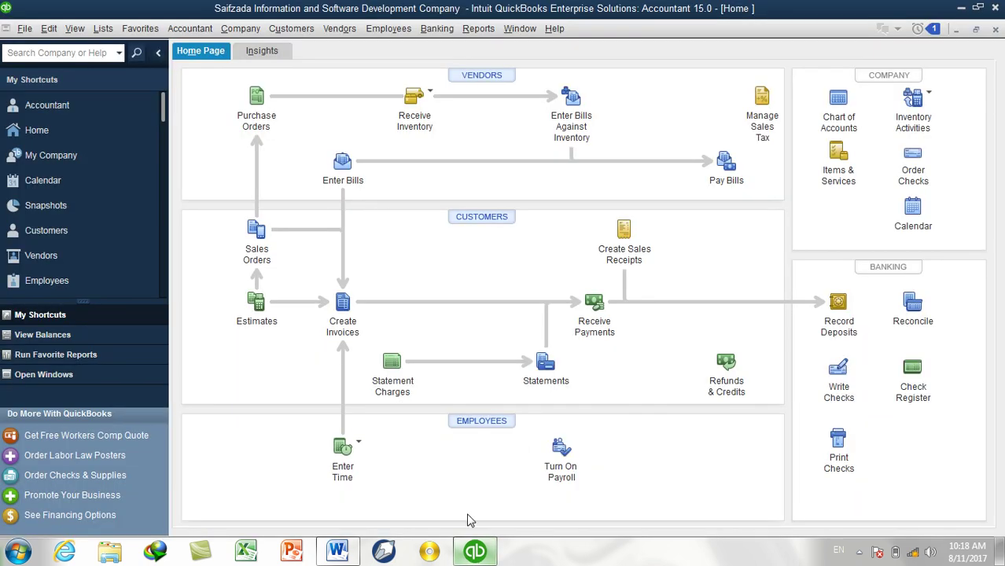
left_click(478, 30)
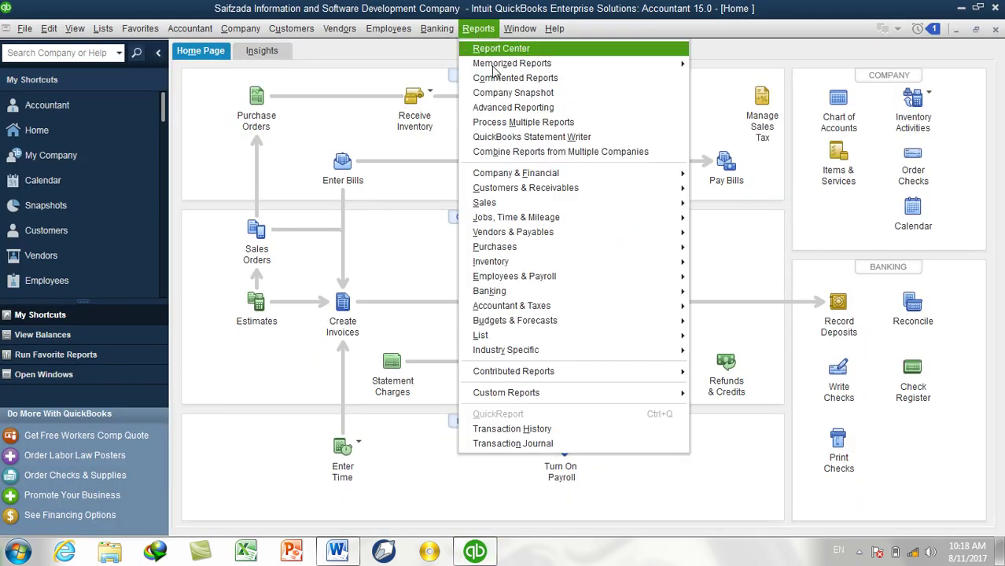
mouse_move(530, 179)
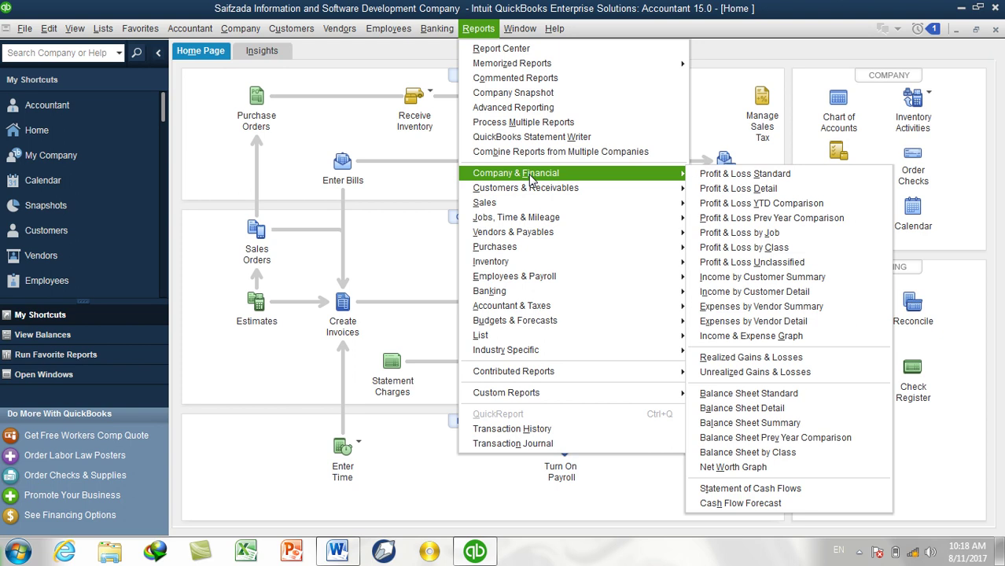
left_click(721, 176)
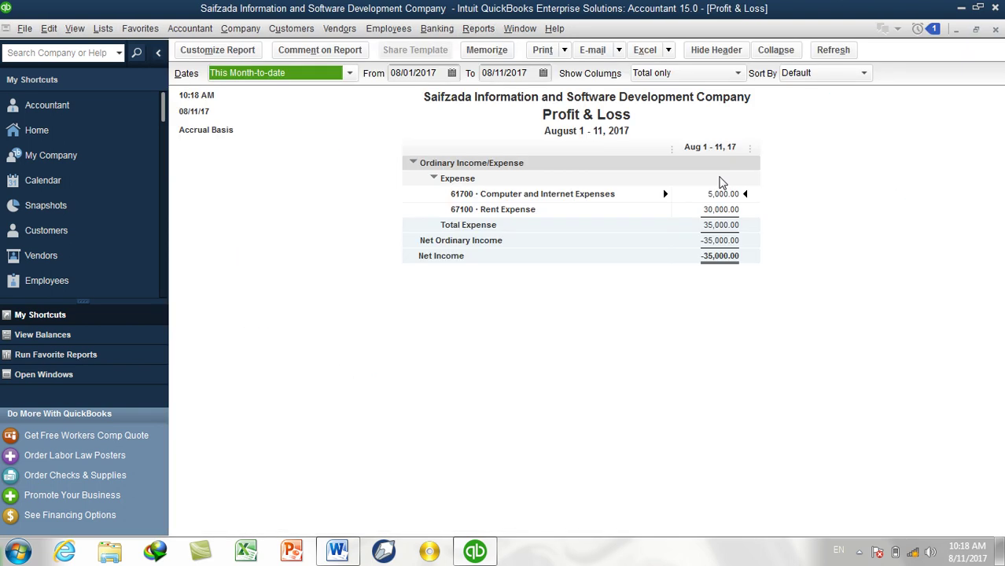
View the Profit & Loss report for All dates, and limit its date range to This Month.
type("a")
left_click(266, 73)
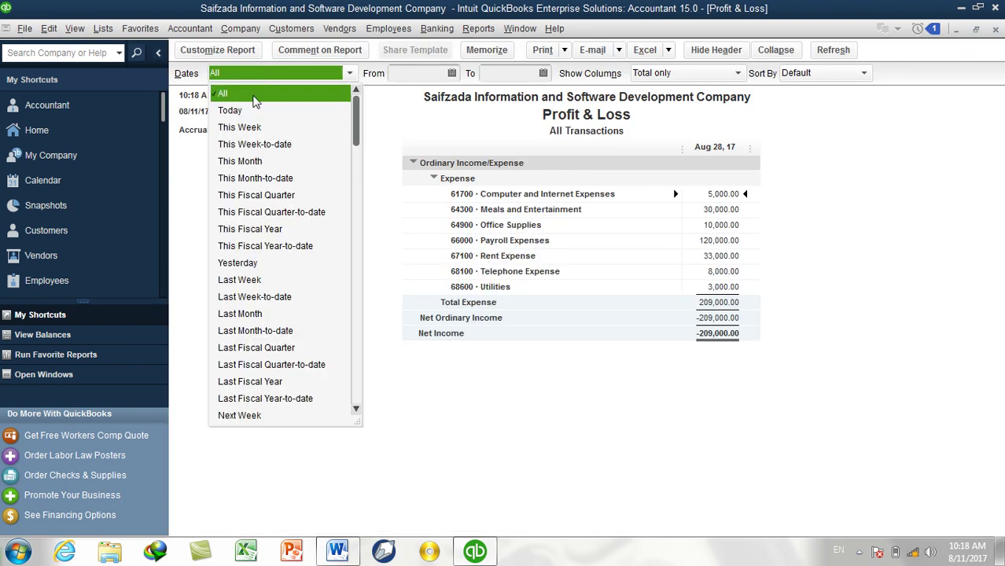
left_click(253, 100)
left_click(265, 75)
left_click(253, 163)
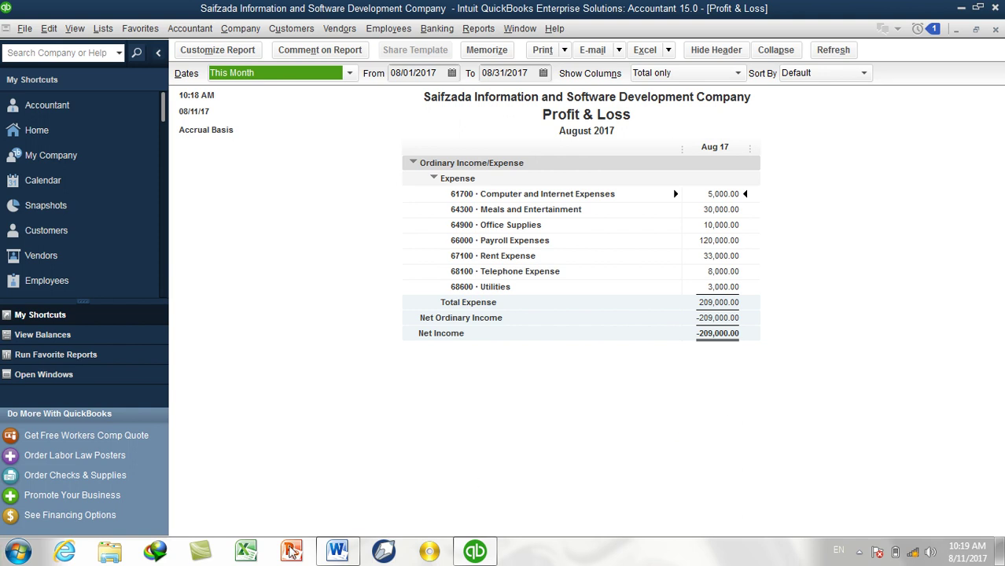
Switch to Word and review the August income table's training items, amounts, customers and dates below the expense table.
left_click(337, 551)
scroll(378, 494, "down", 4)
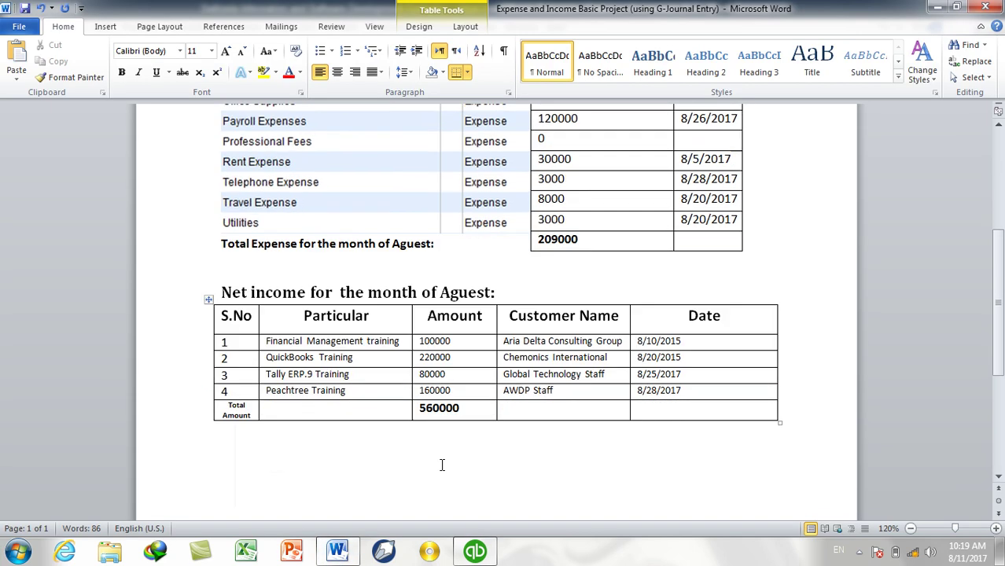
left_click(506, 294)
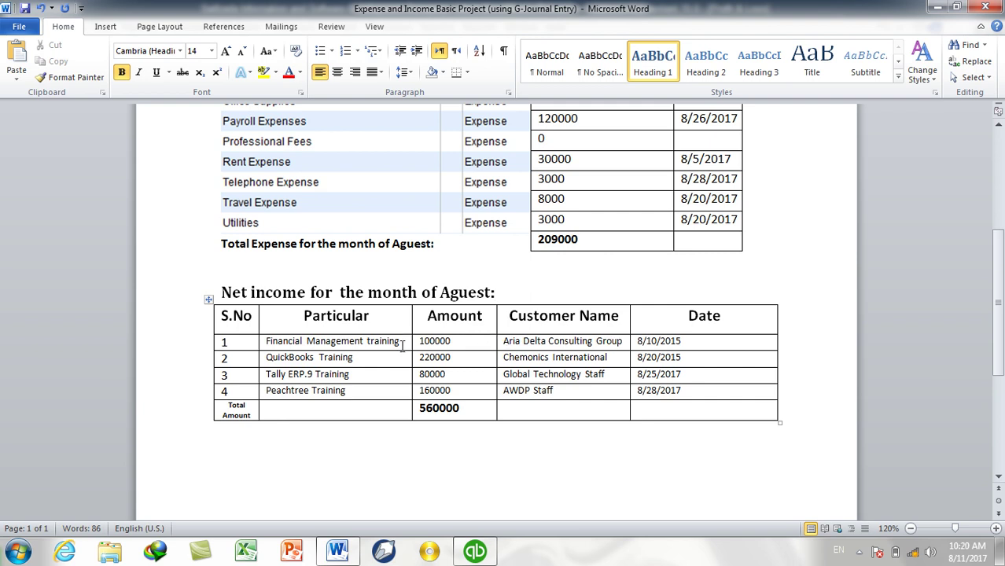
left_click_drag(401, 340, 299, 346)
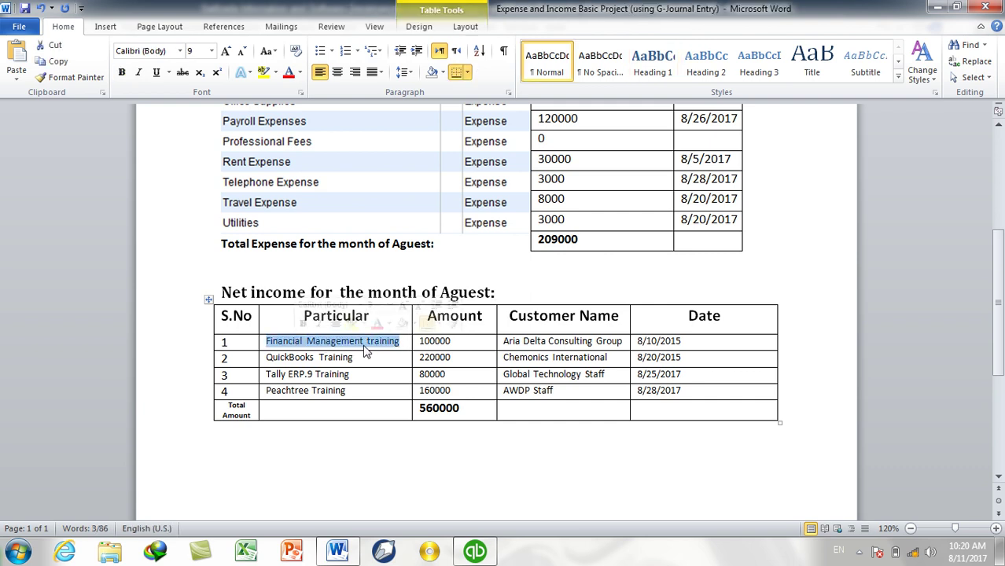
left_click(476, 342)
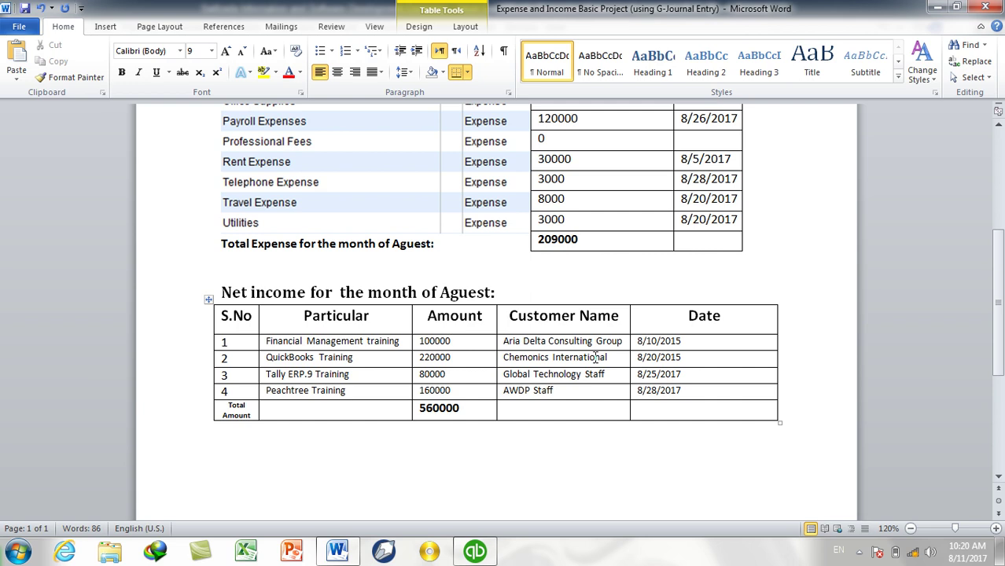
left_click(371, 356)
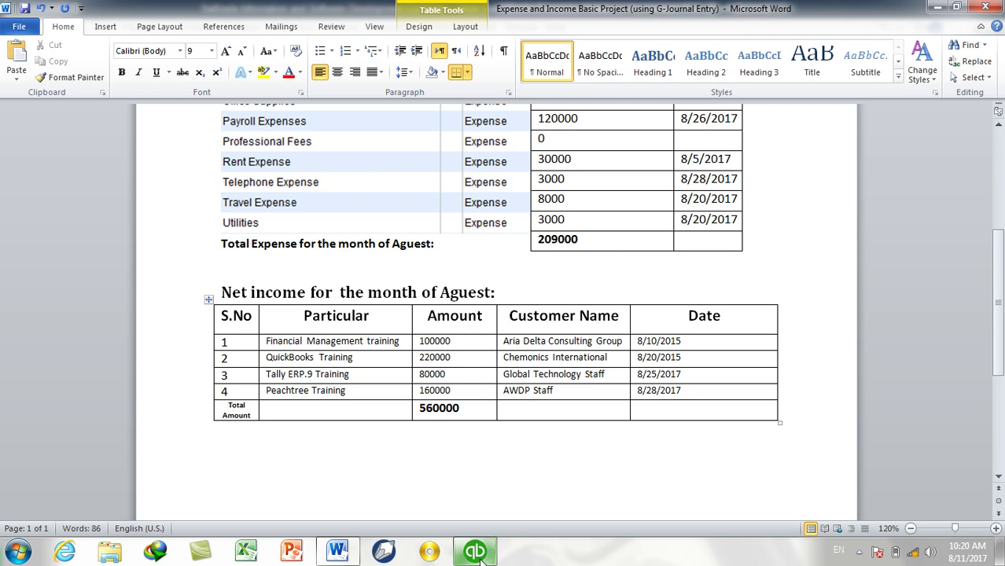
mouse_move(480, 552)
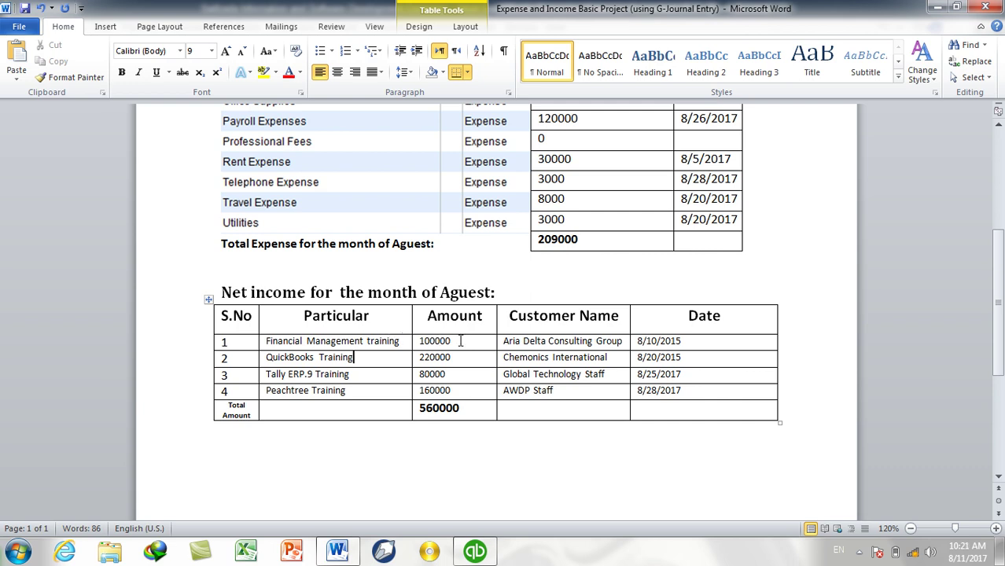
Return to QuickBooks, close the Profit & Loss report, and start a general journal entry dated 08/10/2017.
left_click(474, 551)
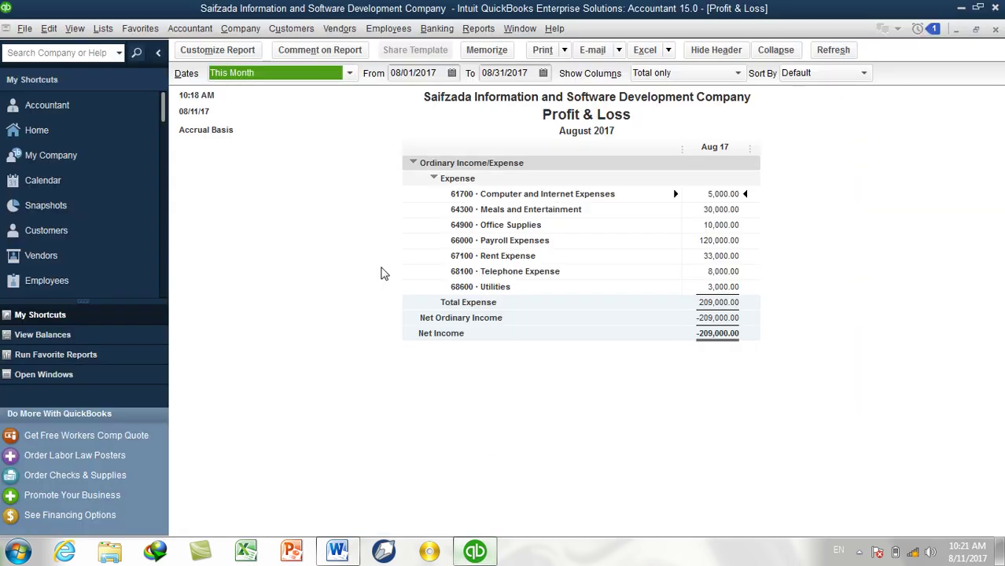
left_click(995, 28)
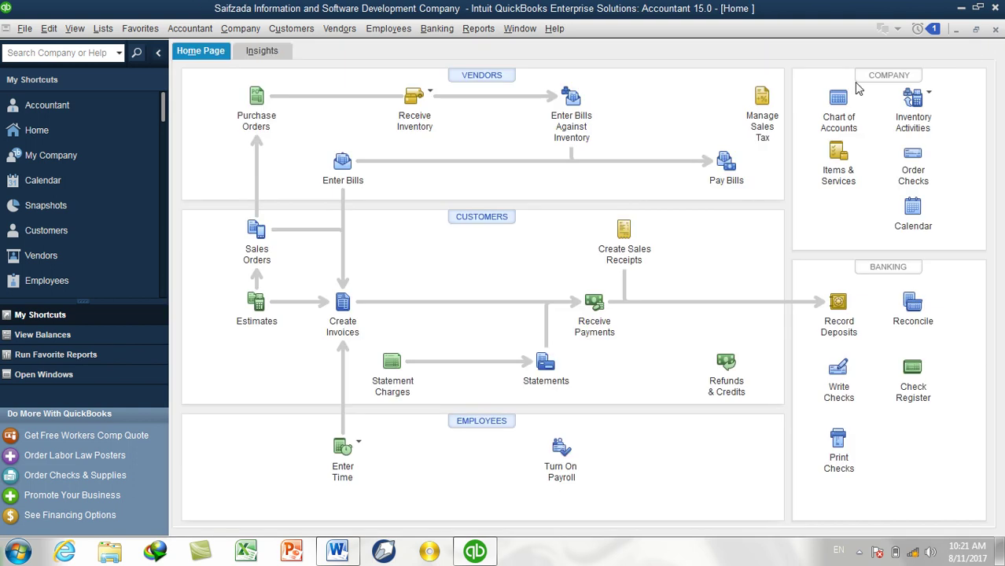
left_click(183, 29)
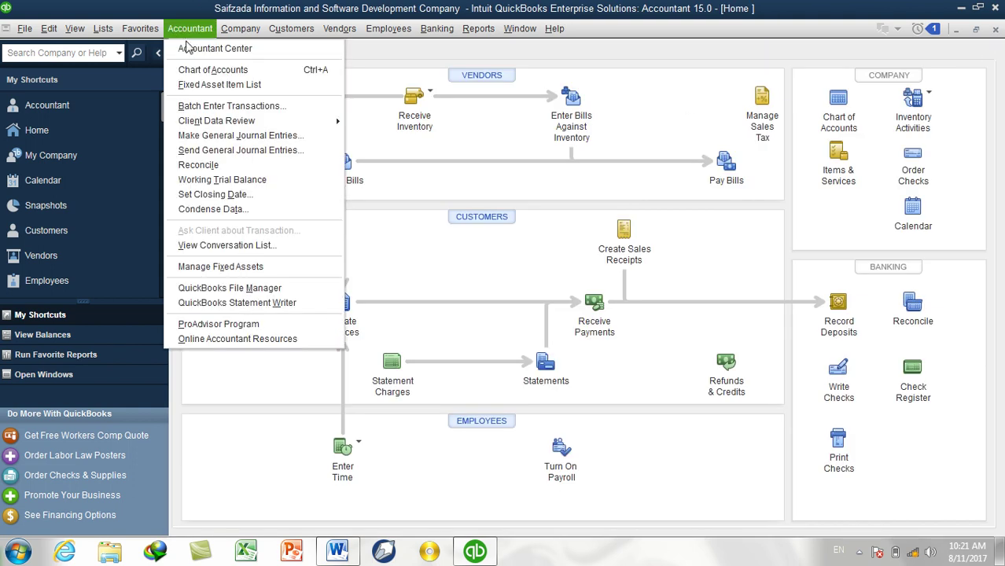
left_click(209, 135)
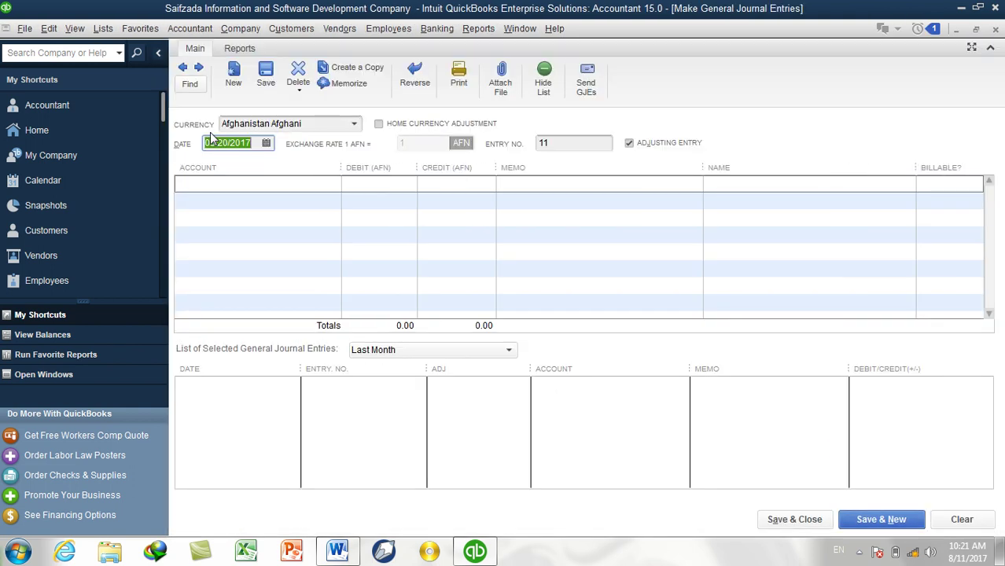
left_click(269, 144)
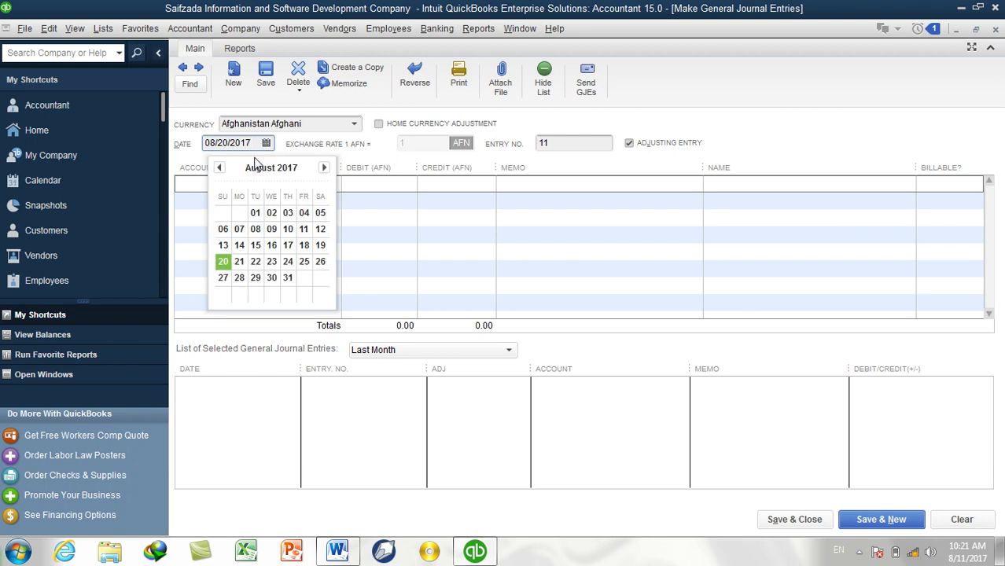
left_click(293, 225)
left_click(337, 551)
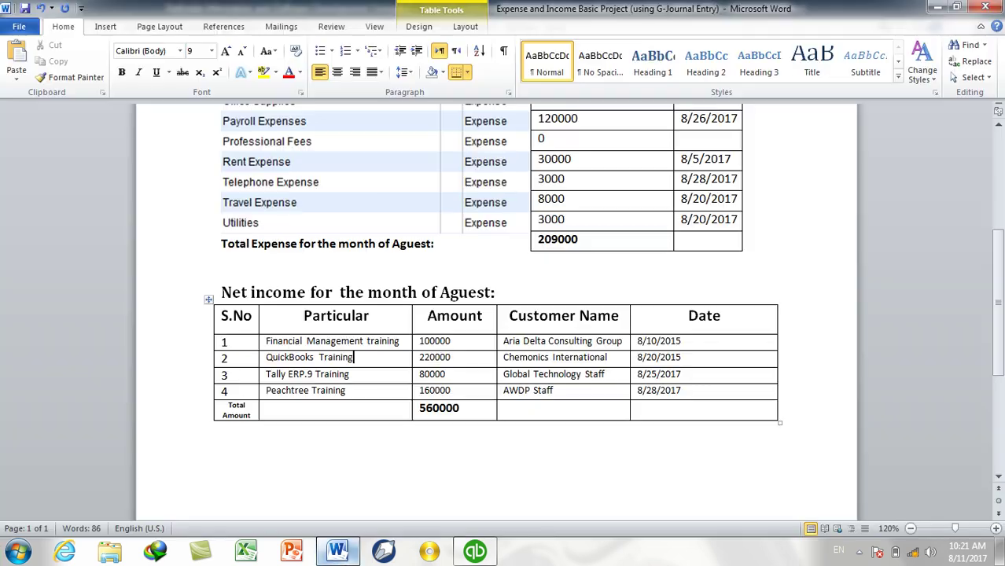
left_click(337, 550)
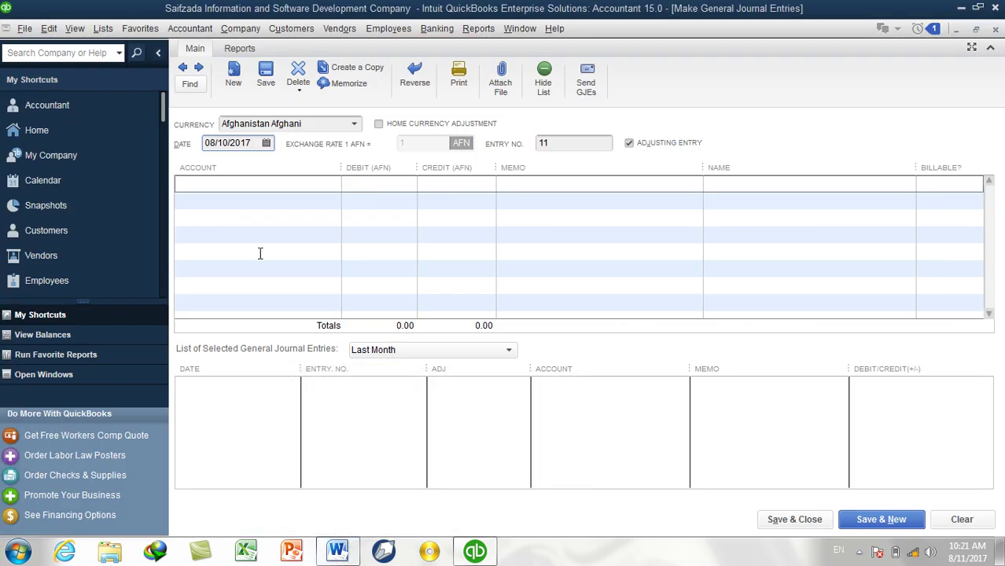
left_click(255, 182)
type("Financial Management Training")
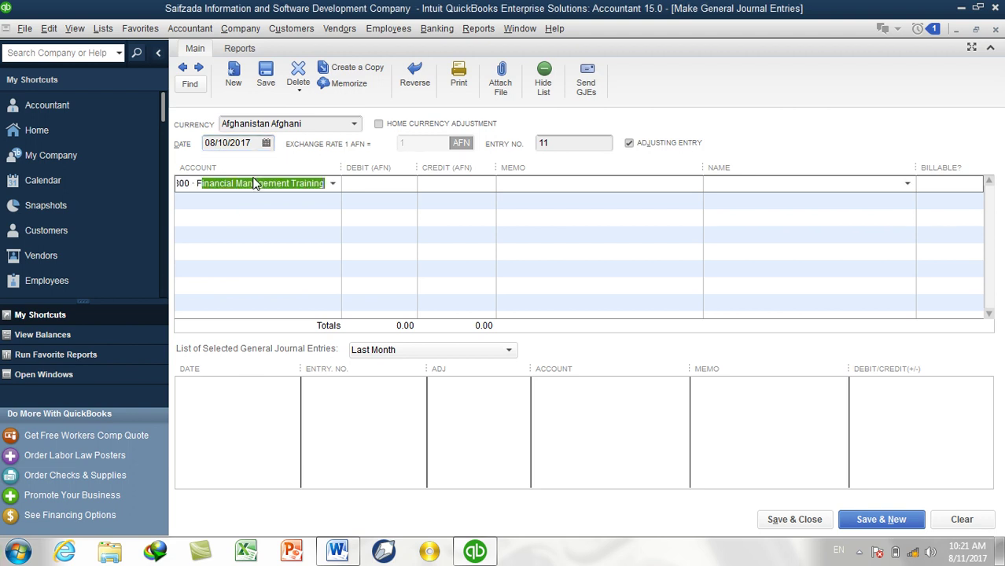
left_click(333, 183)
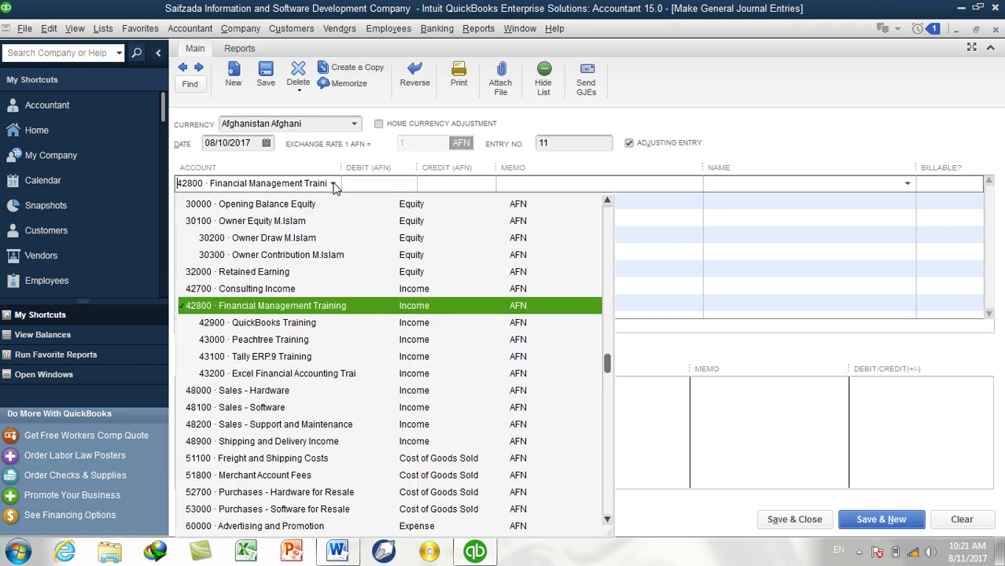
scroll(334, 252, "up", 7)
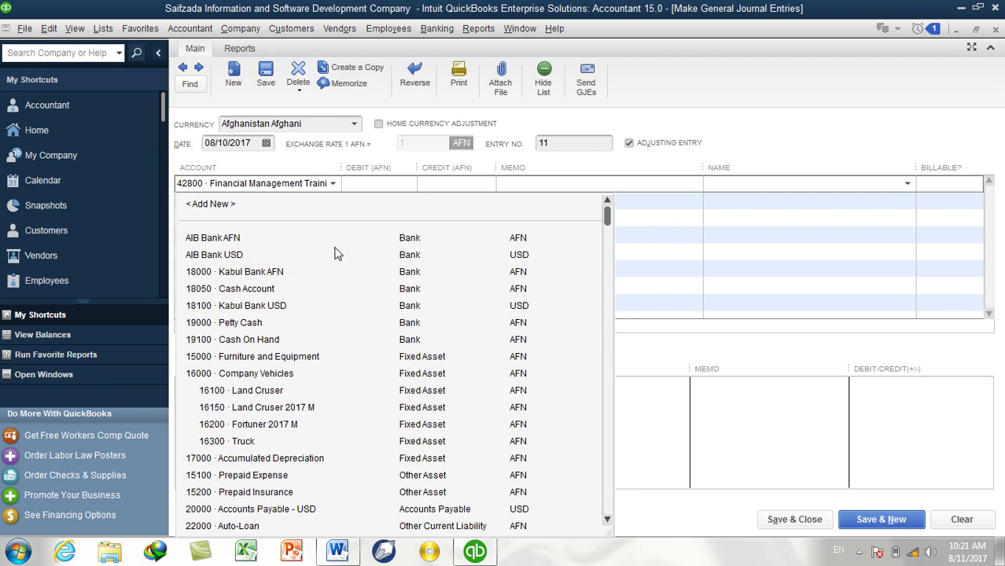
scroll(309, 226, "down", 4)
scroll(308, 226, "down", 5)
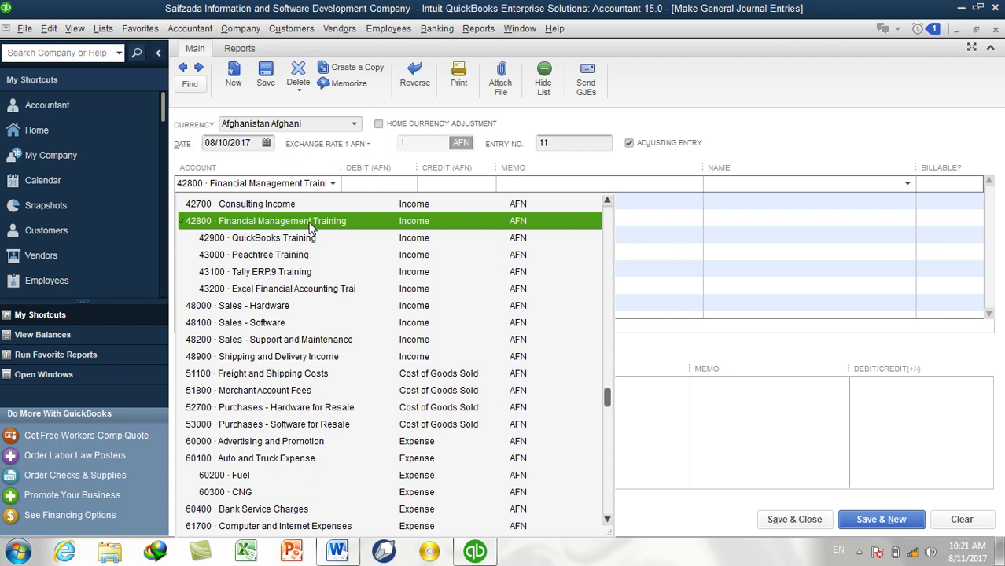
left_click(310, 227)
left_click(363, 182)
type("1000")
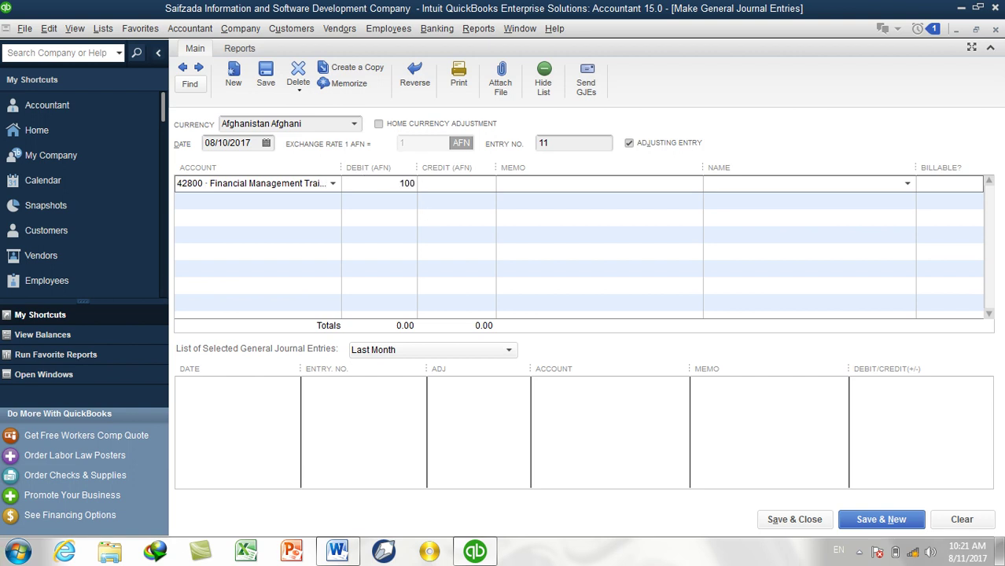
key("BackSpace")
key("BackSpace")
key("BackSpace")
key("BackSpace")
Set the first journal line to 19000 · Petty Cash with a debit of 100,000.
left_click(333, 185)
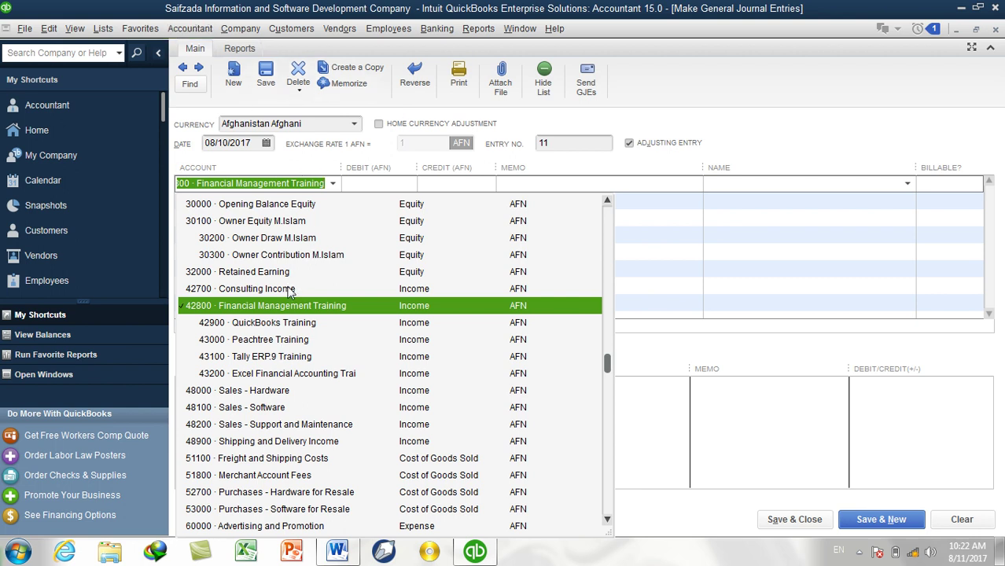
type("Petty Cash")
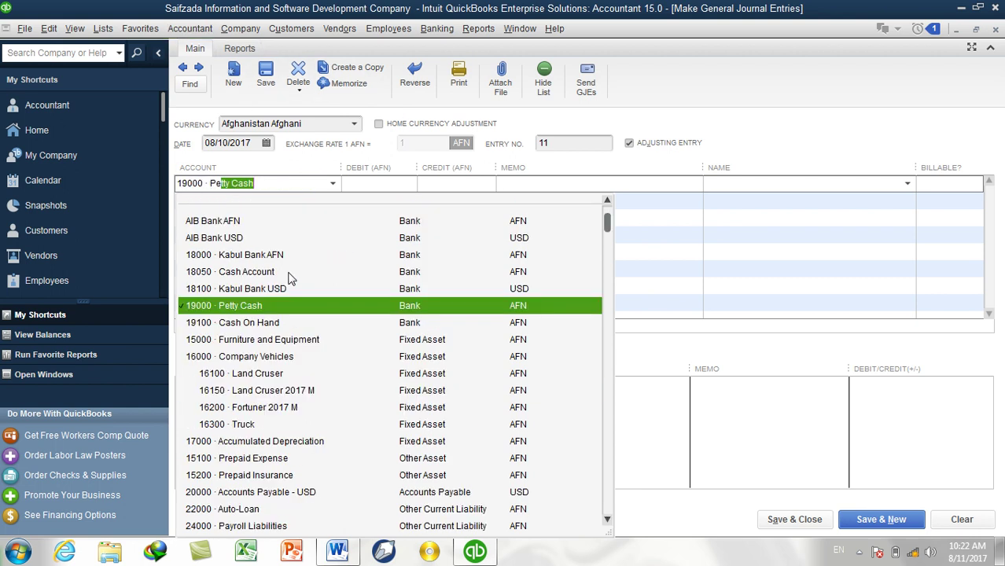
key("Tab")
type("1")
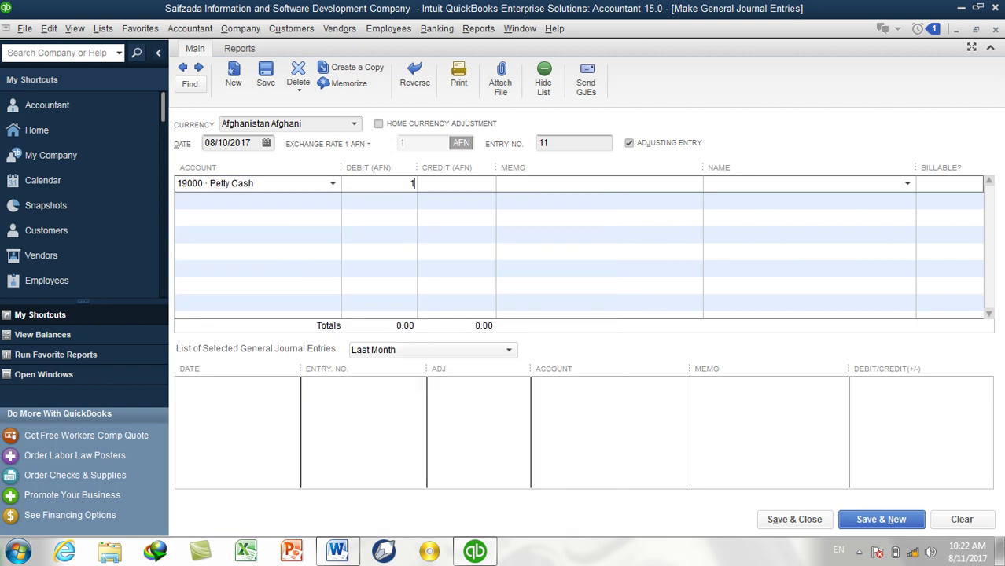
type("00,000")
key("Tab")
Add a second journal line crediting 100,000 to 42800 · Financial Management Training.
left_click(286, 200)
type("42800")
key("Tab")
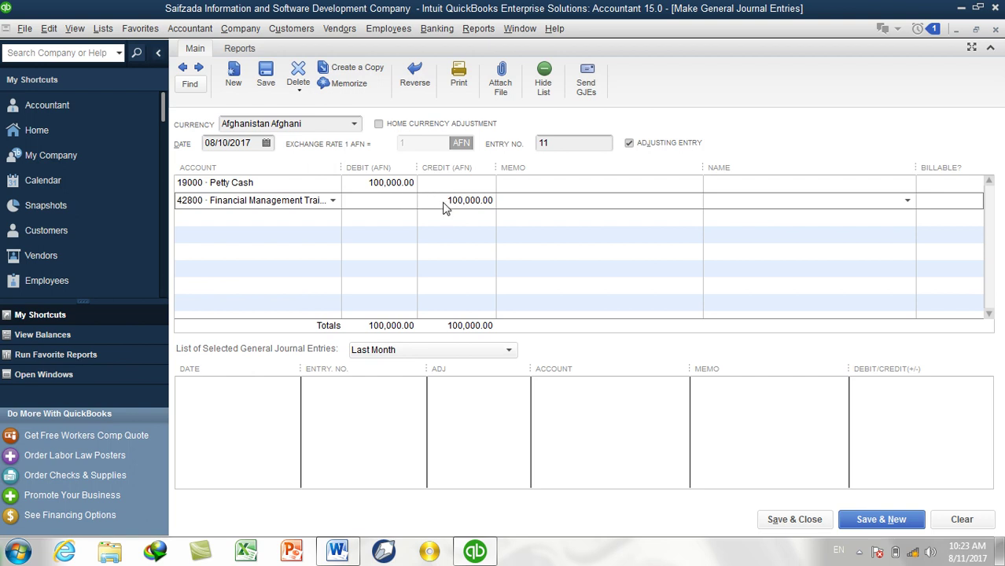
Enter the memo "R 100000 received from Aria Delta COnsulting Group for Providing F M Training" on the Petty Cash line.
left_click(554, 185)
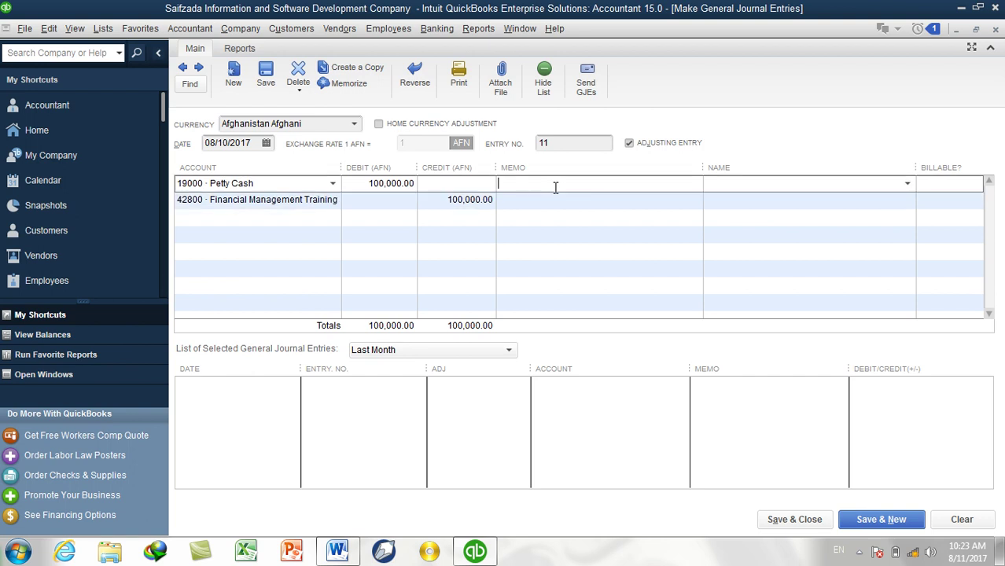
type("10000")
type(" received from A")
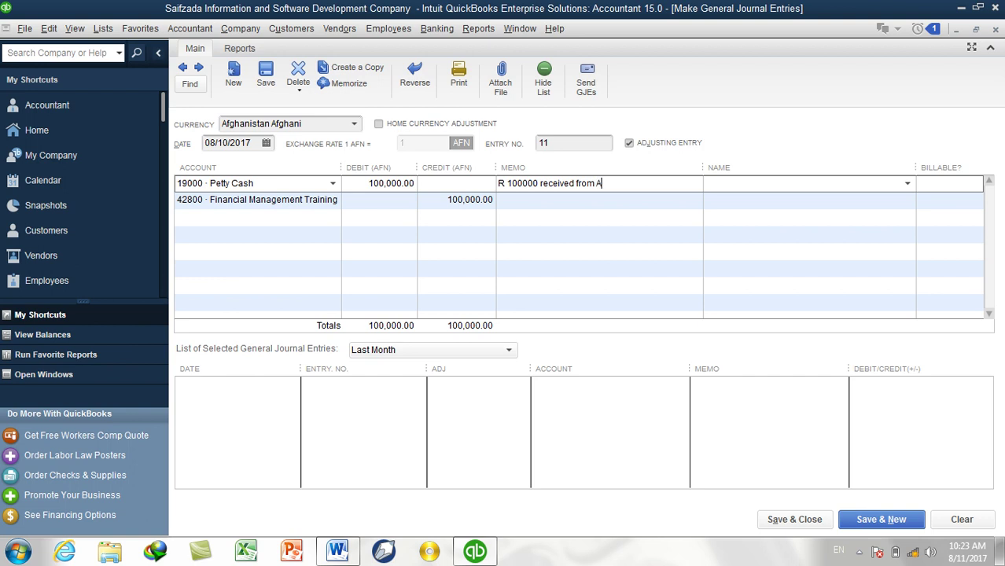
type("ria Delaa COnsulting Group for Providing F M Training")
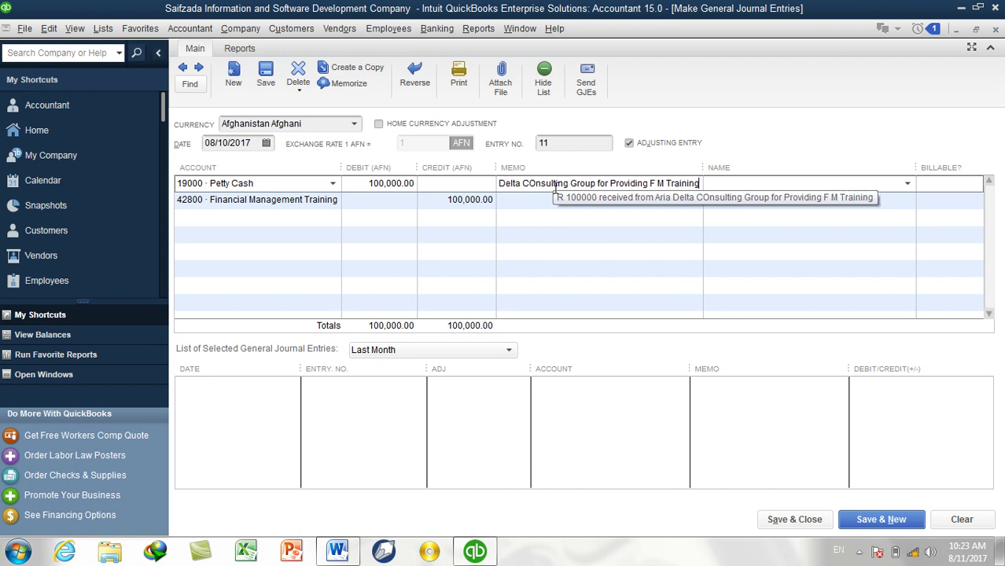
Copy the Petty Cash memo to the Financial Management Training line, and save and close the journal entry.
left_click_drag(699, 183, 355, 151)
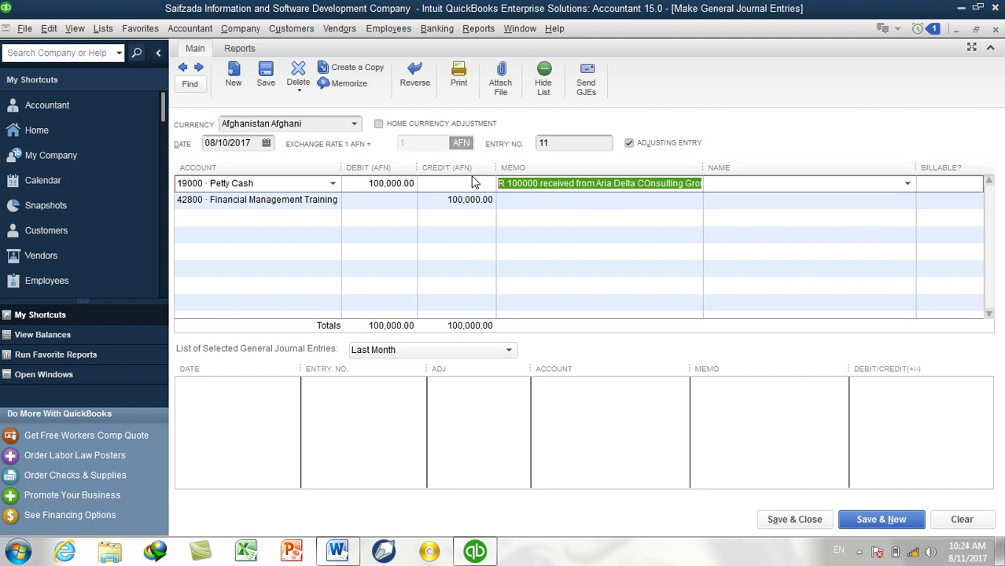
left_click(565, 200)
type("Delta COnsulting Group for Providing F M Training")
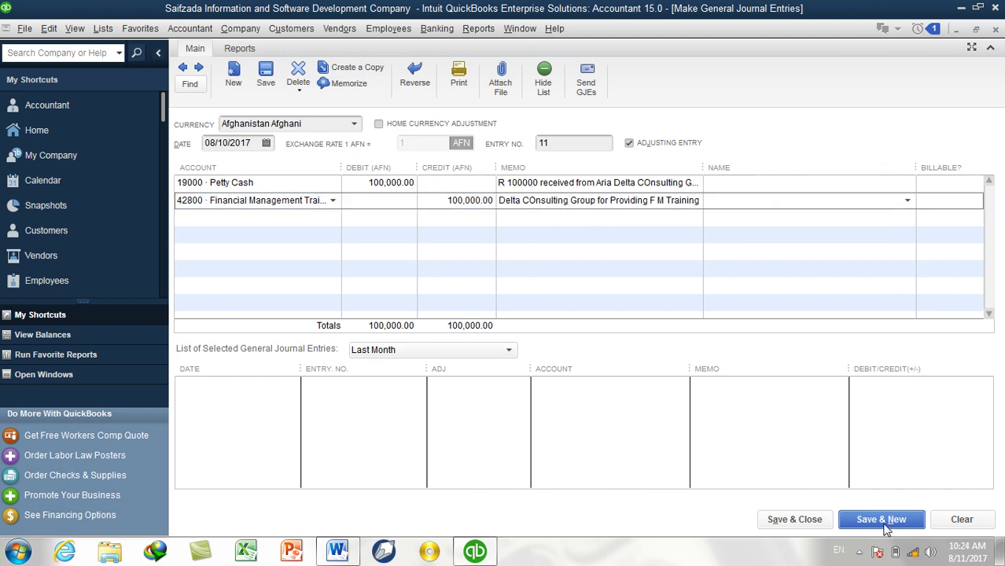
left_click(805, 525)
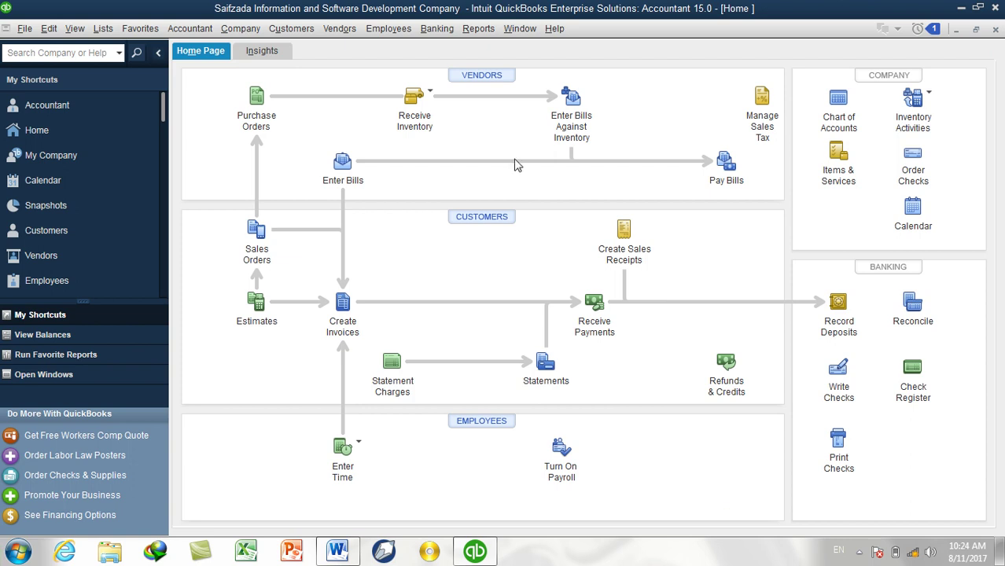
Open the Profit & Loss Standard report and set its date range to This Month to check the recorded income.
left_click(481, 29)
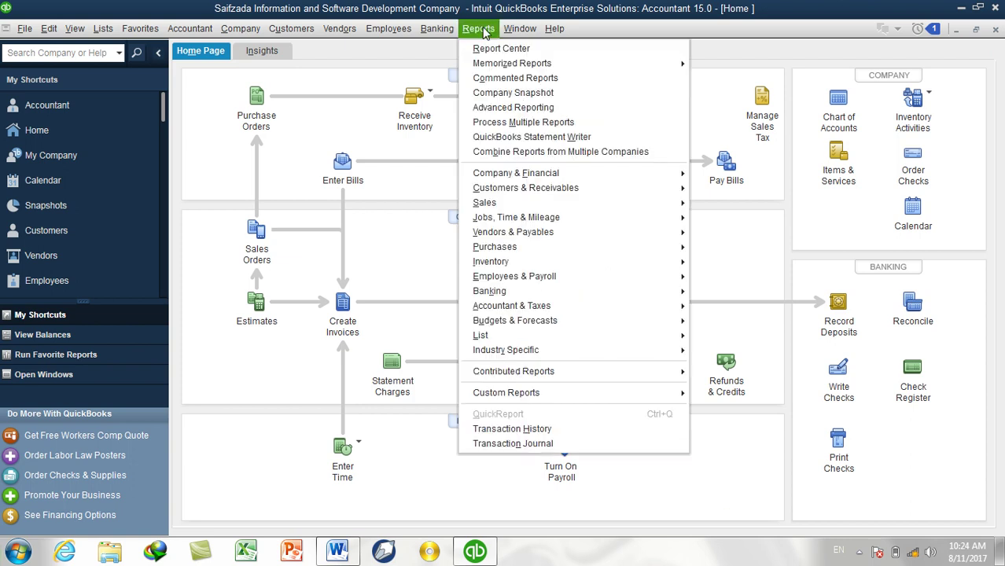
mouse_move(503, 179)
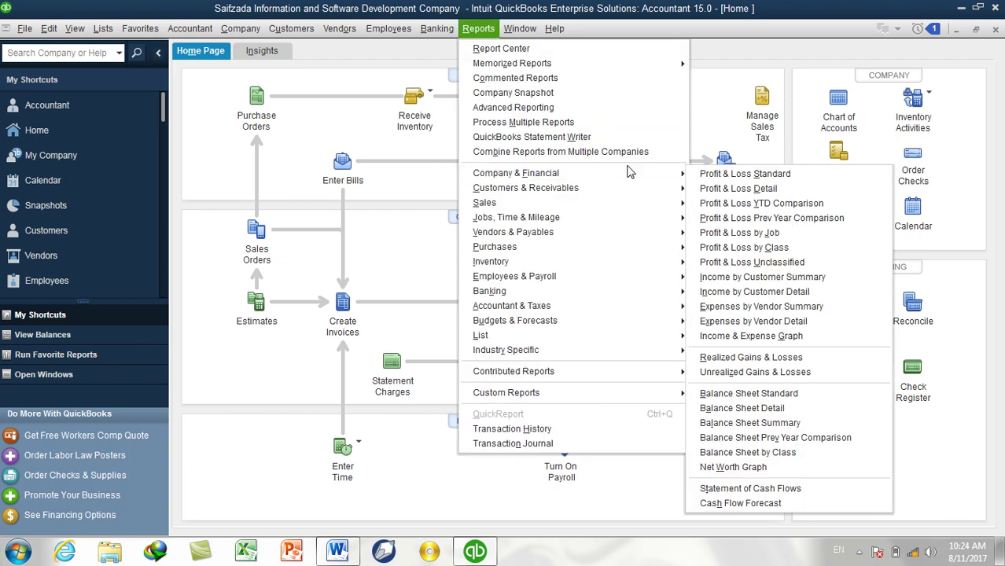
left_click(709, 179)
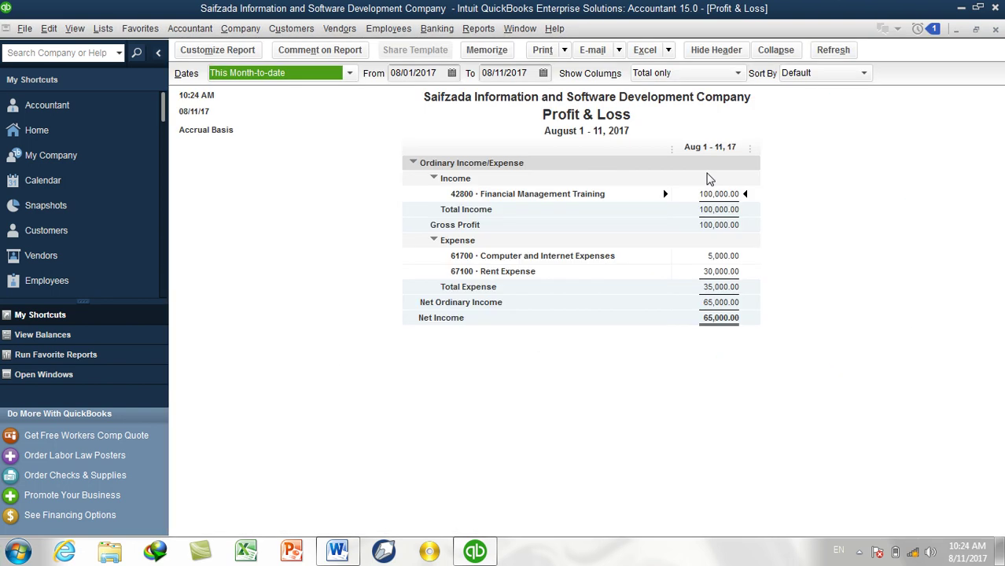
left_click(281, 74)
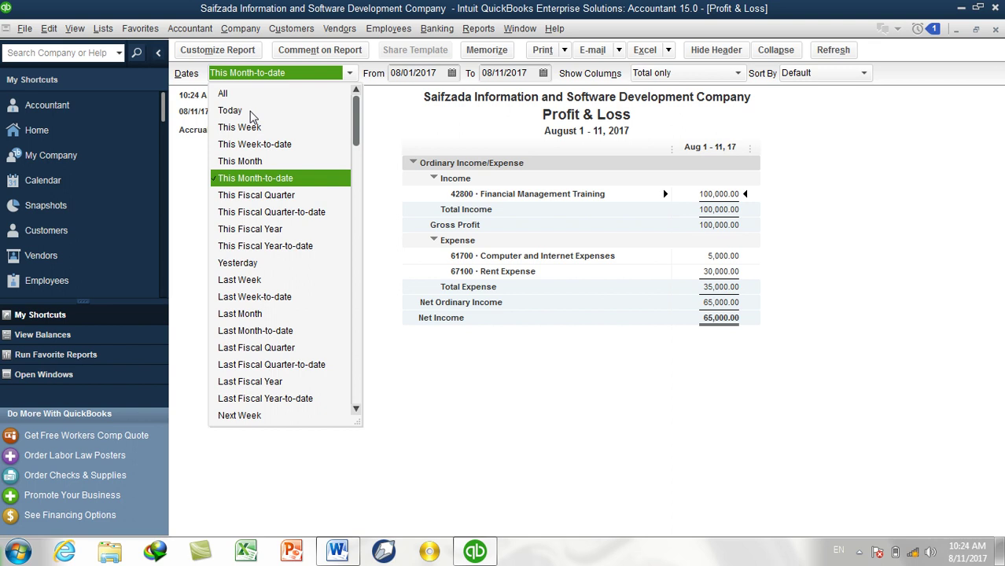
left_click(258, 162)
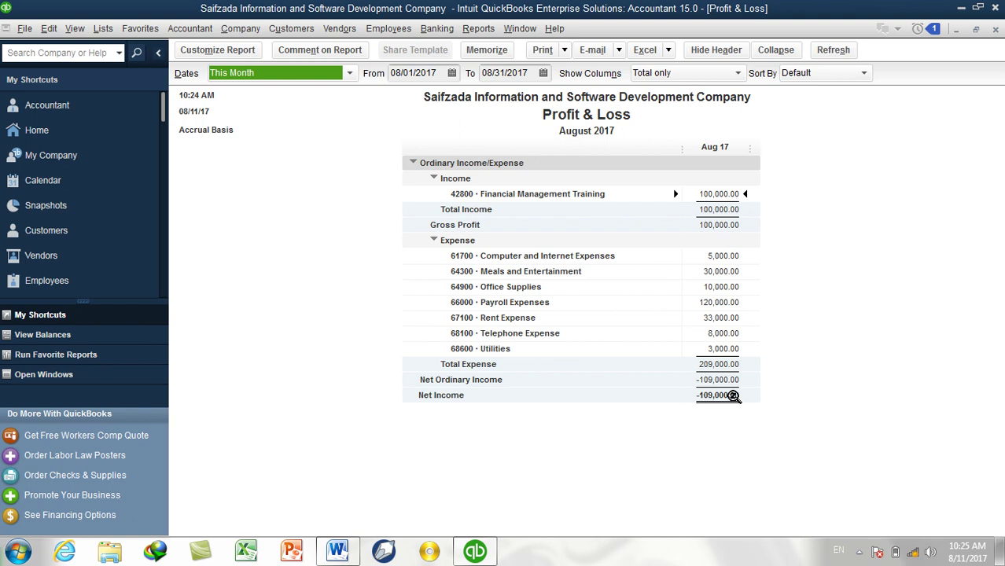
Close the Profit & Loss report and open the Company Snapshot to check the Petty Cash balance.
left_click(996, 29)
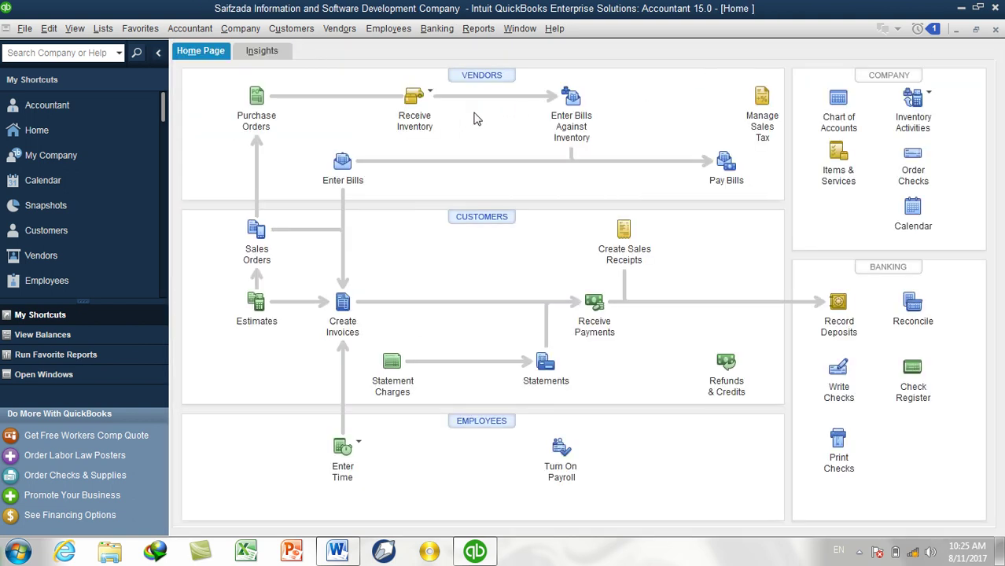
left_click(62, 206)
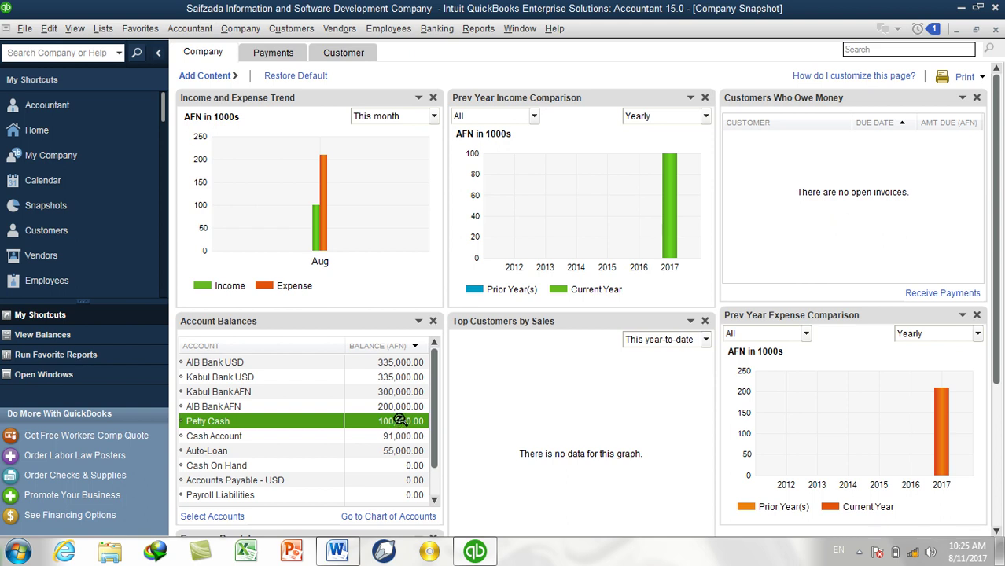
Open the Trial Balance report and set its date range to This Month to check the account balances.
left_click(226, 438)
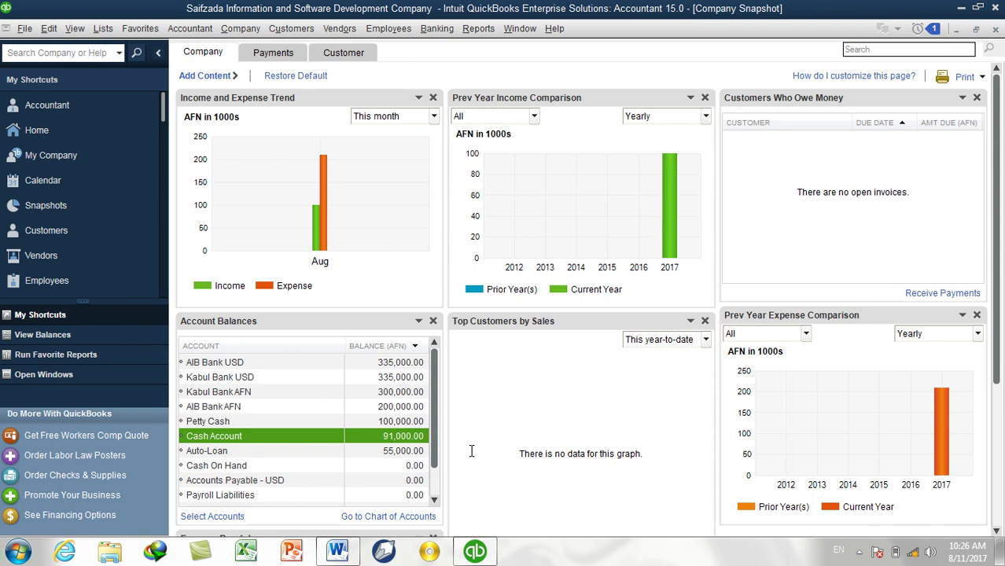
left_click(478, 29)
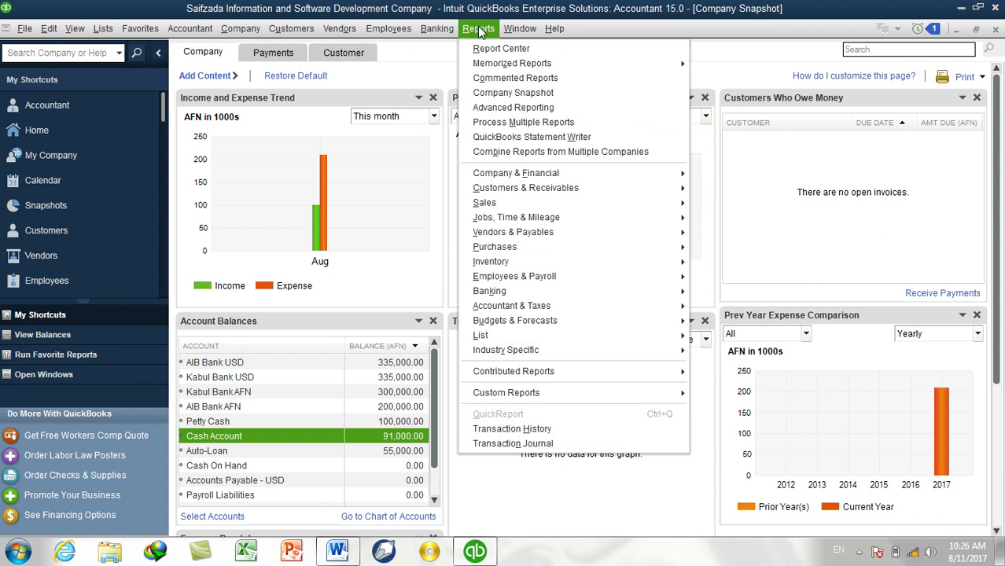
mouse_move(541, 306)
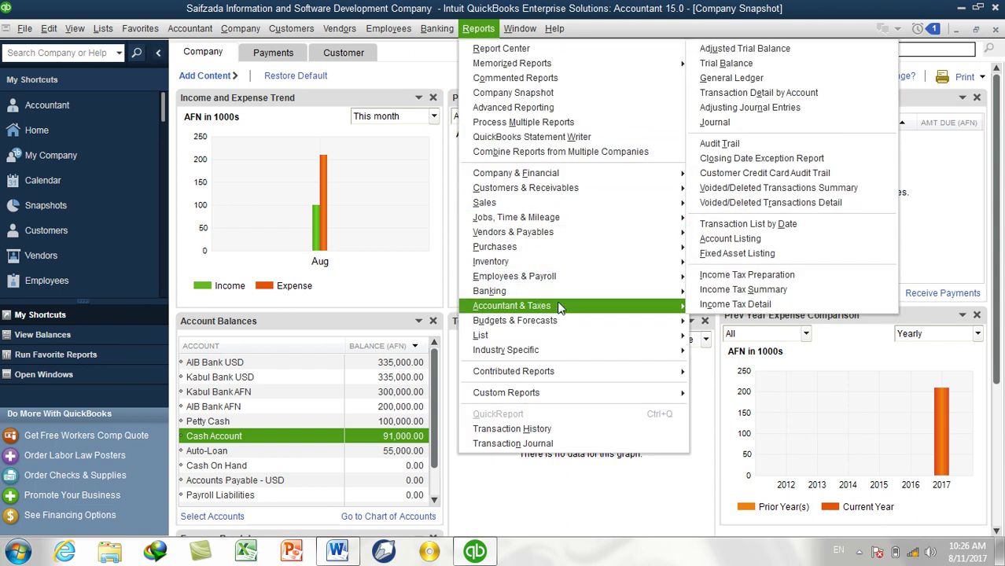
left_click(755, 65)
left_click(315, 75)
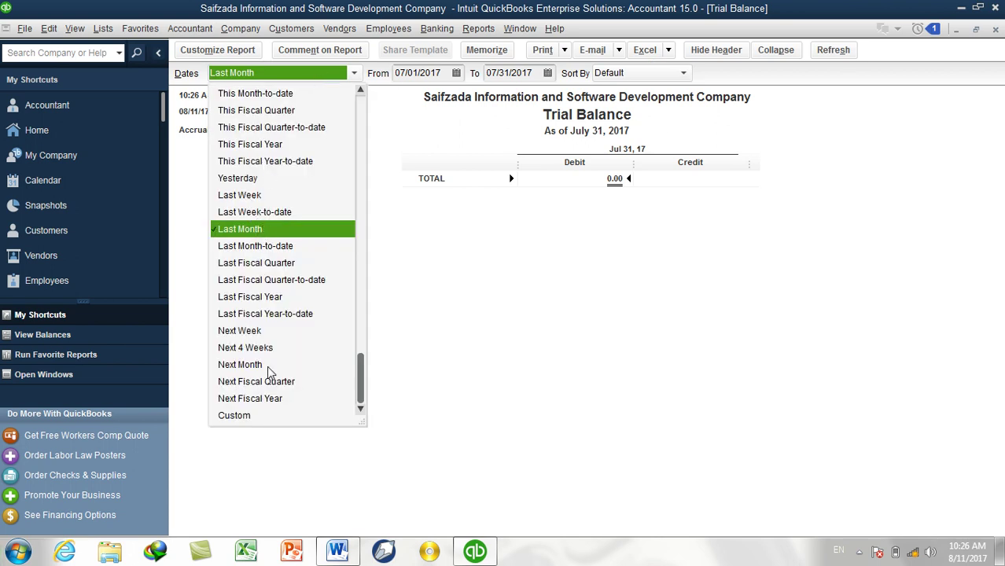
scroll(269, 367, "up", 2)
left_click(240, 161)
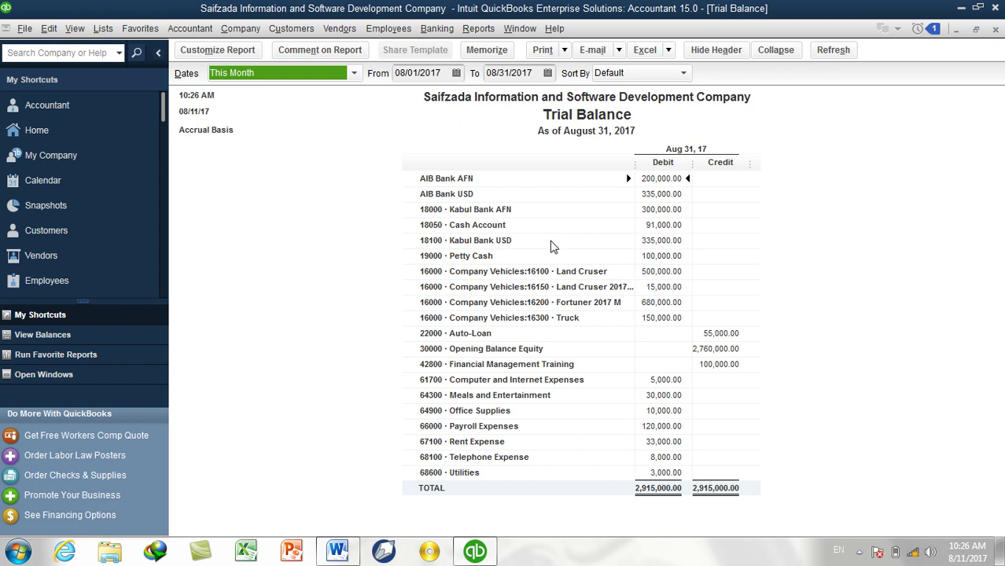
Review the Petty Cash transactions behind the Trial Balance amount with a wider Split column, and return to the Trial Balance.
double_click(663, 255)
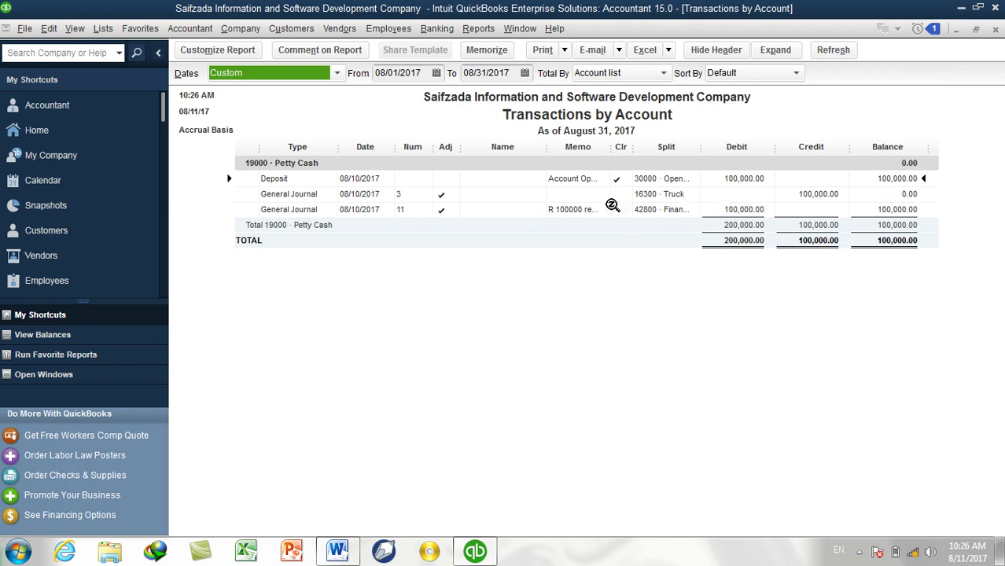
left_click_drag(634, 147, 585, 147)
left_click_drag(695, 147, 716, 147)
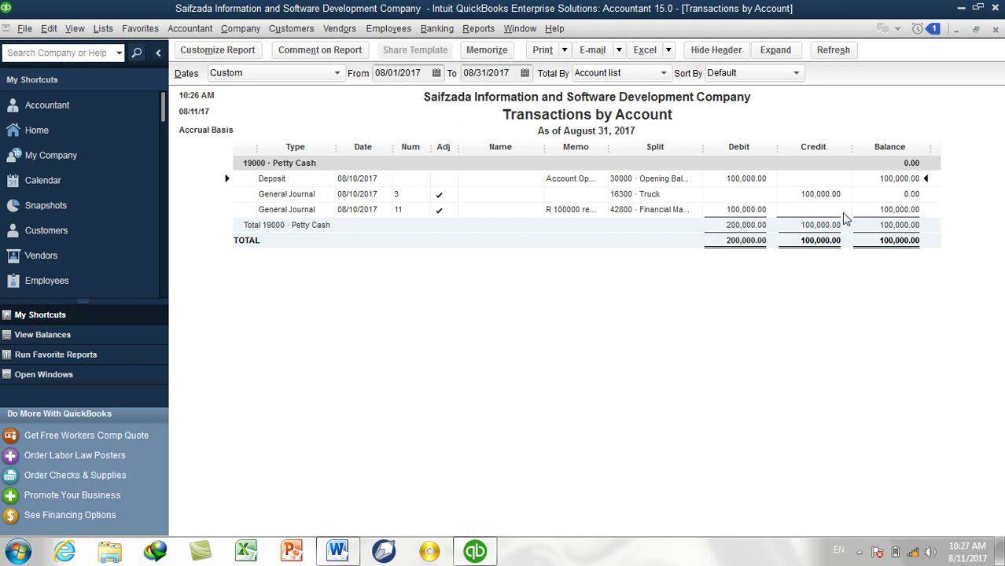
left_click(995, 29)
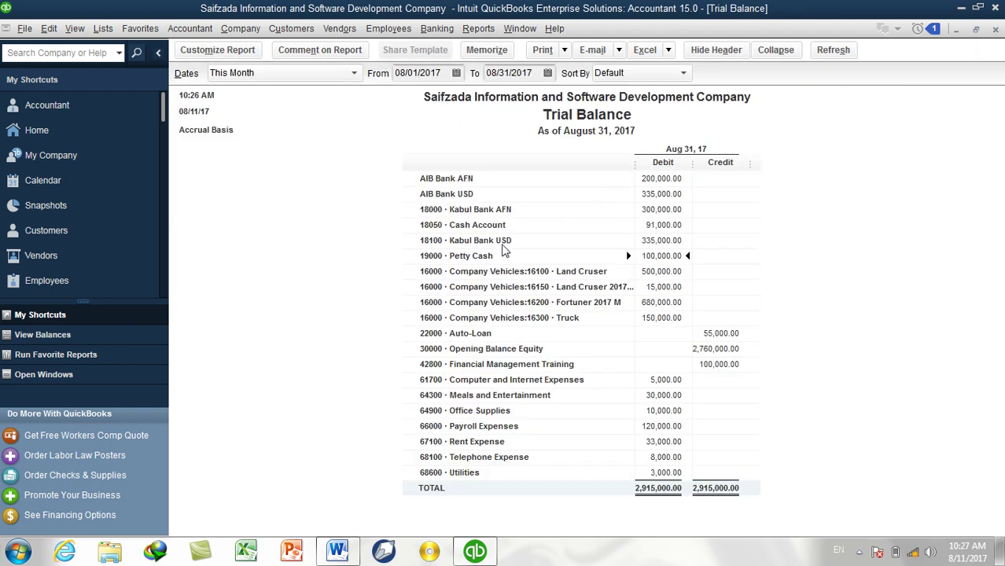
Review the Cash Account transactions behind the Trial Balance amount with a wider Split column, and close both reports.
double_click(673, 224)
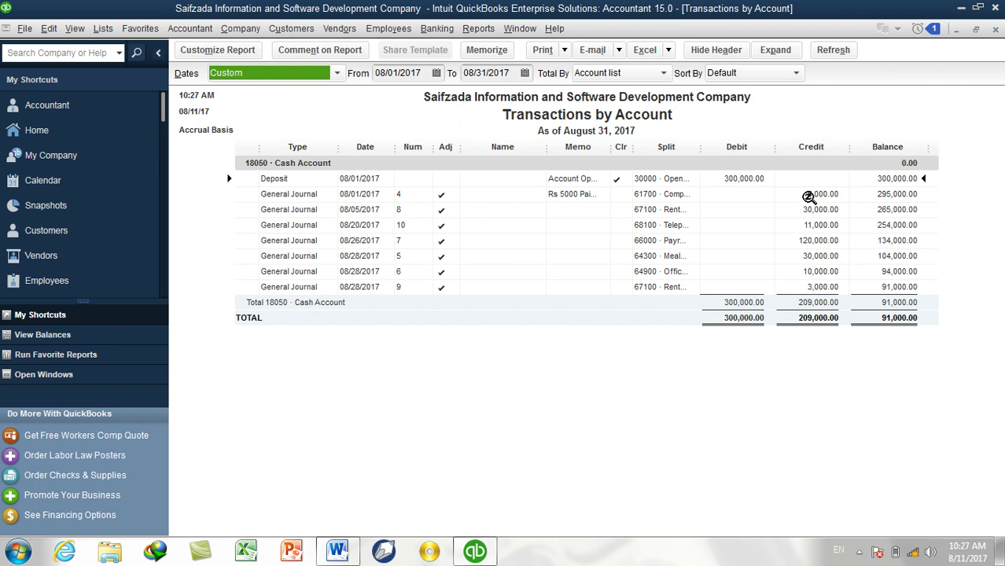
left_click_drag(702, 146, 720, 147)
left_click_drag(657, 146, 588, 146)
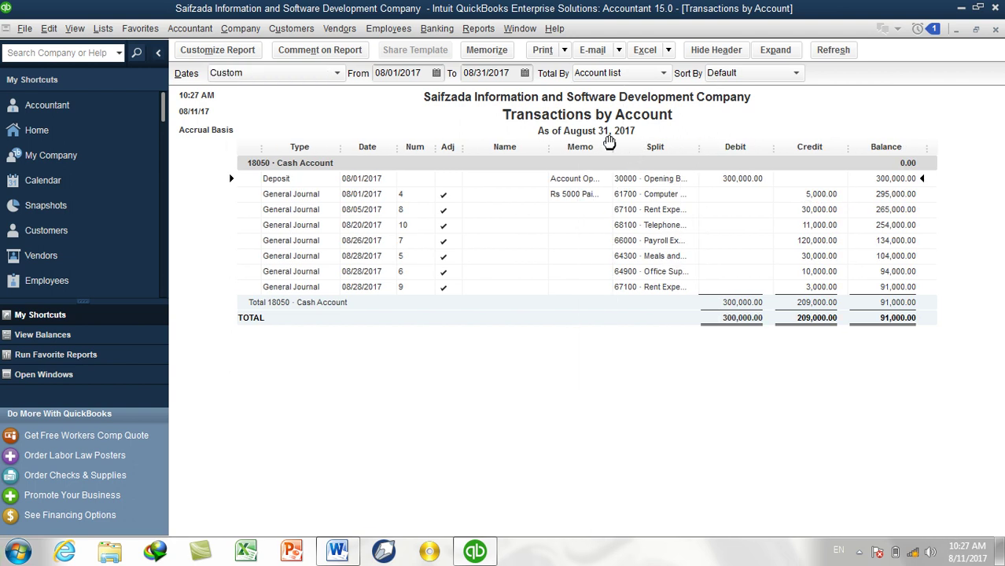
left_click_drag(695, 146, 746, 157)
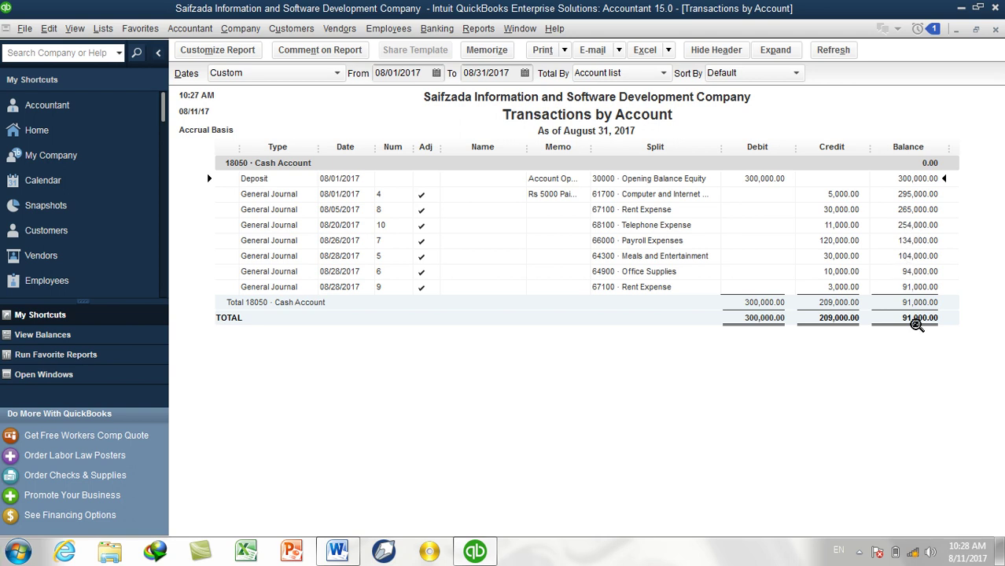
left_click(994, 29)
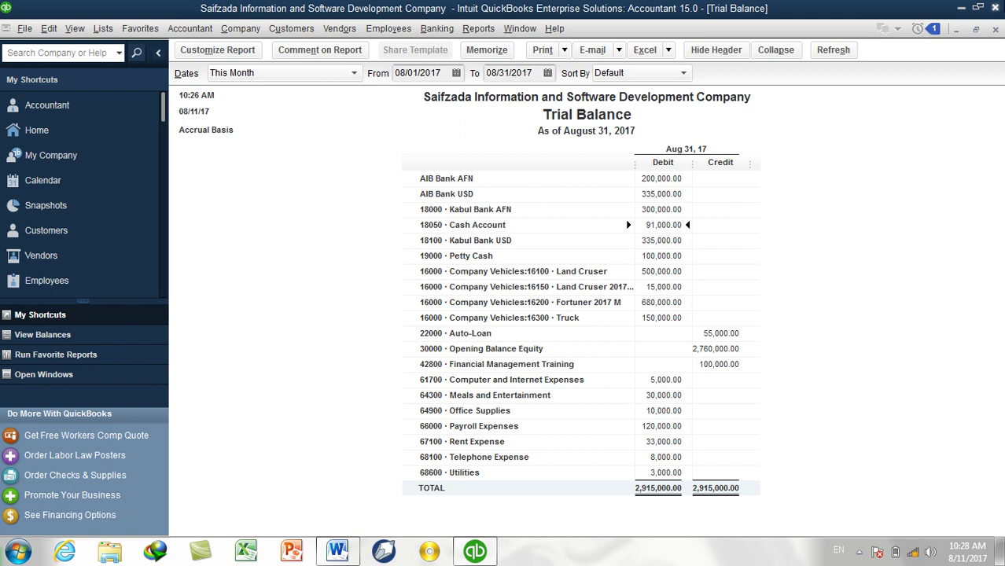
left_click(995, 31)
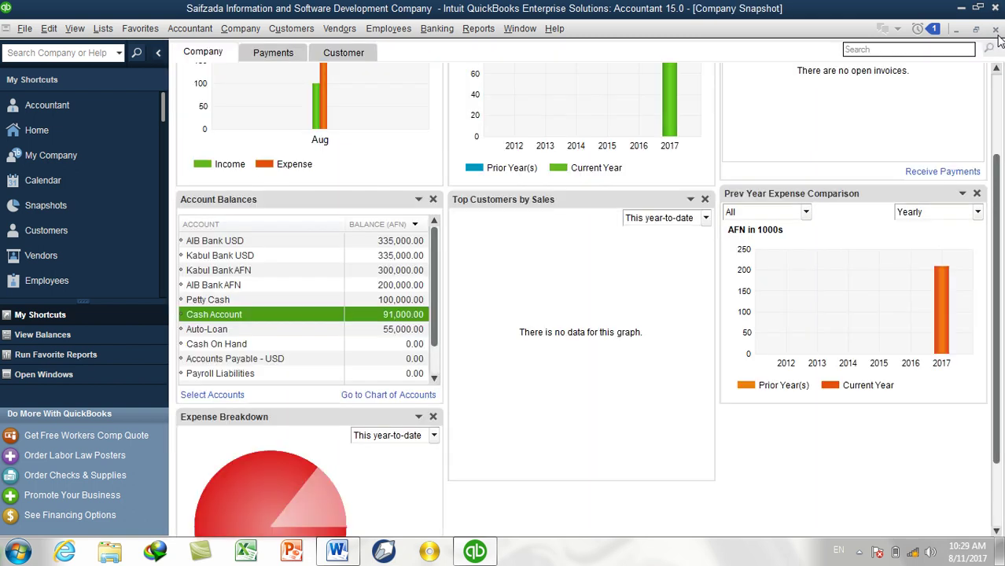
Examine the August income and expense amounts in the Company Snapshot's Income and Expense Trend chart for This month.
scroll(997, 67, "up", 3)
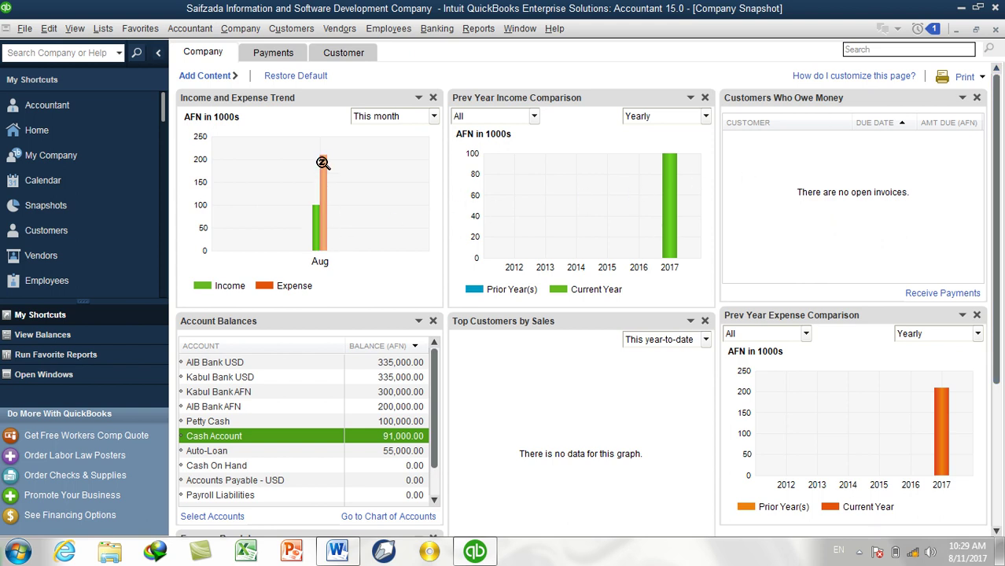
mouse_move(323, 161)
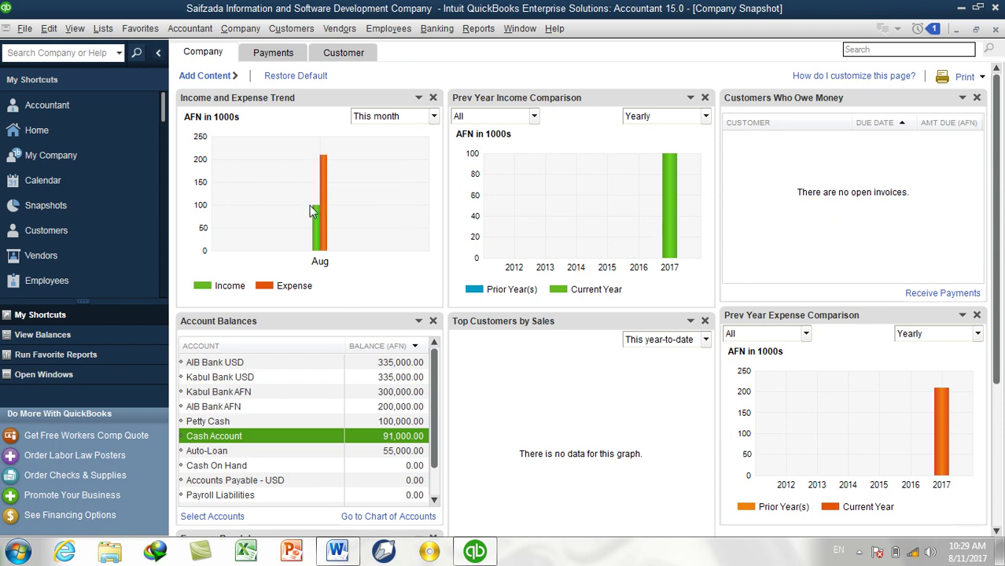
mouse_move(321, 222)
left_click(397, 117)
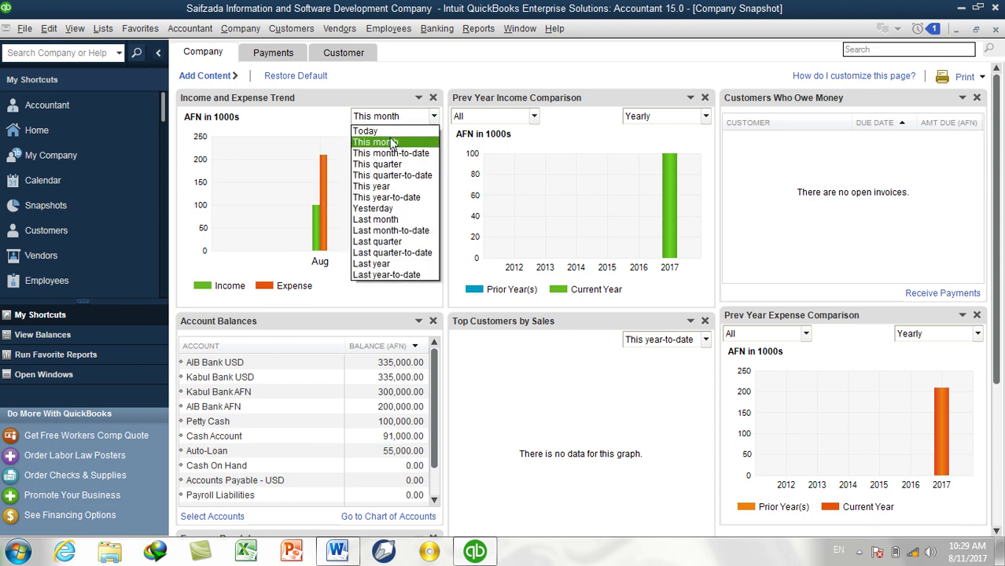
left_click(391, 143)
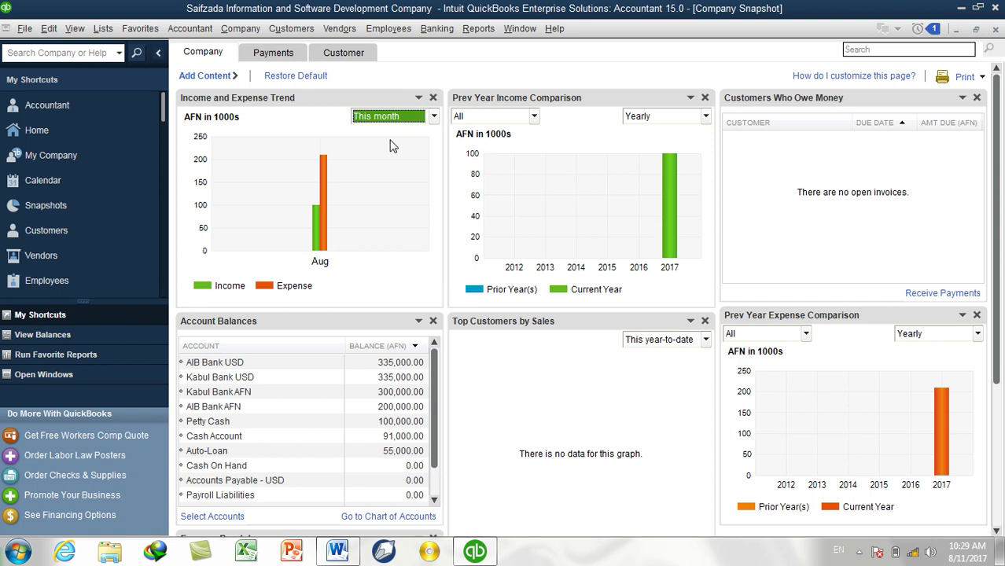
mouse_move(322, 181)
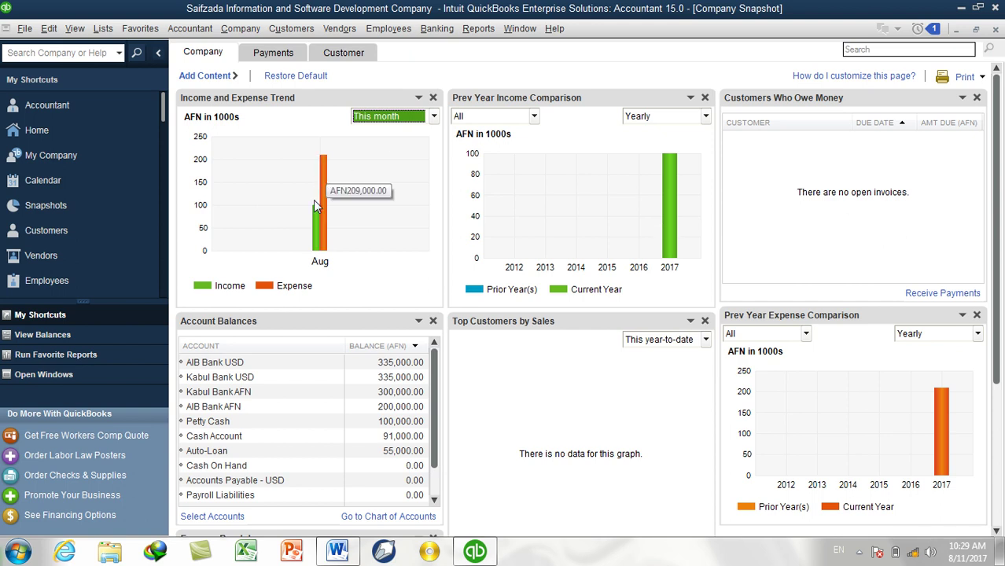
mouse_move(319, 225)
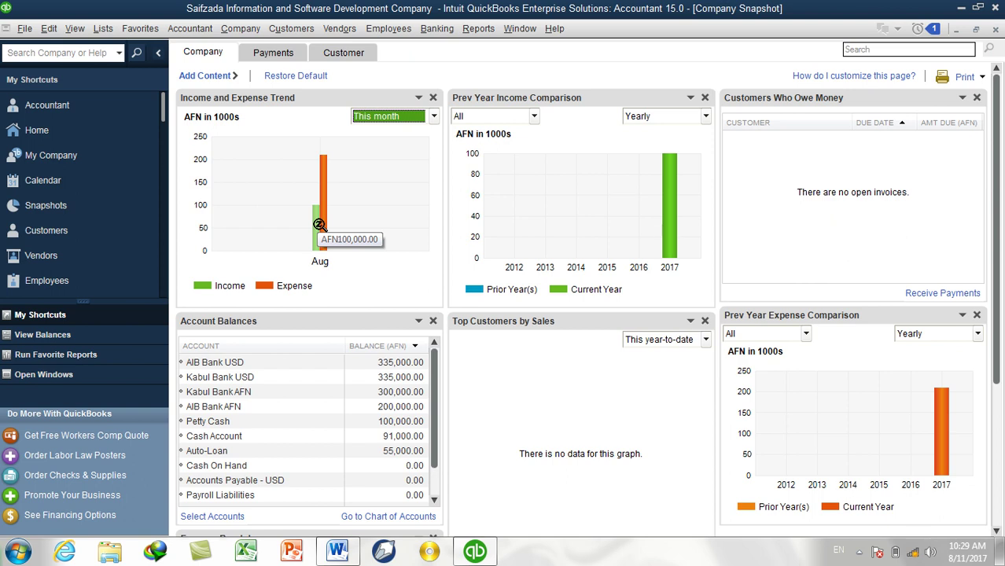
Open the home screen, look at its Insights view, and return to the Home Page.
left_click(111, 130)
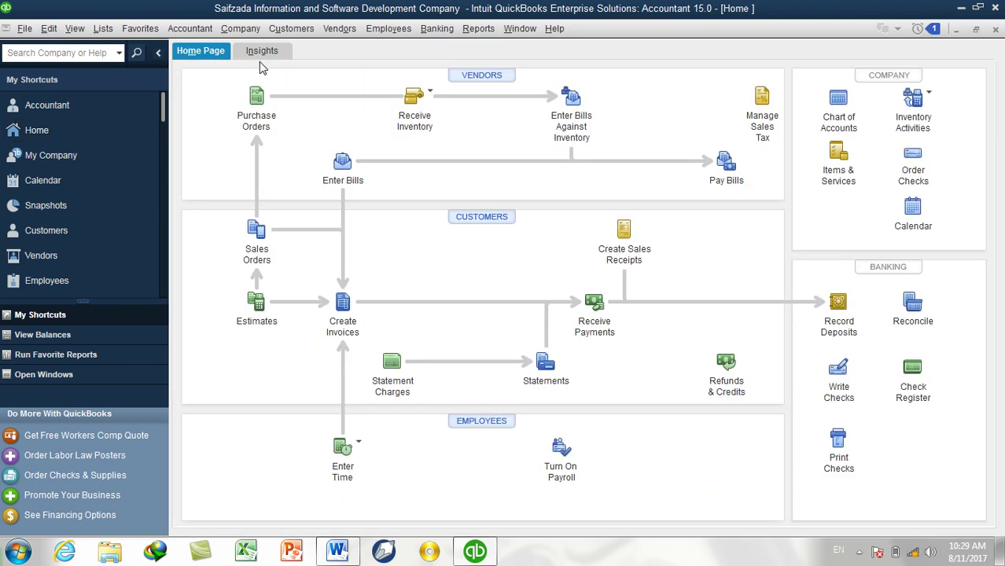
left_click(260, 52)
left_click(499, 184)
left_click(221, 55)
Start a new general journal entry, check the QuickBooks Training row in the Word income table, and date the entry 08/20/2017.
left_click(188, 26)
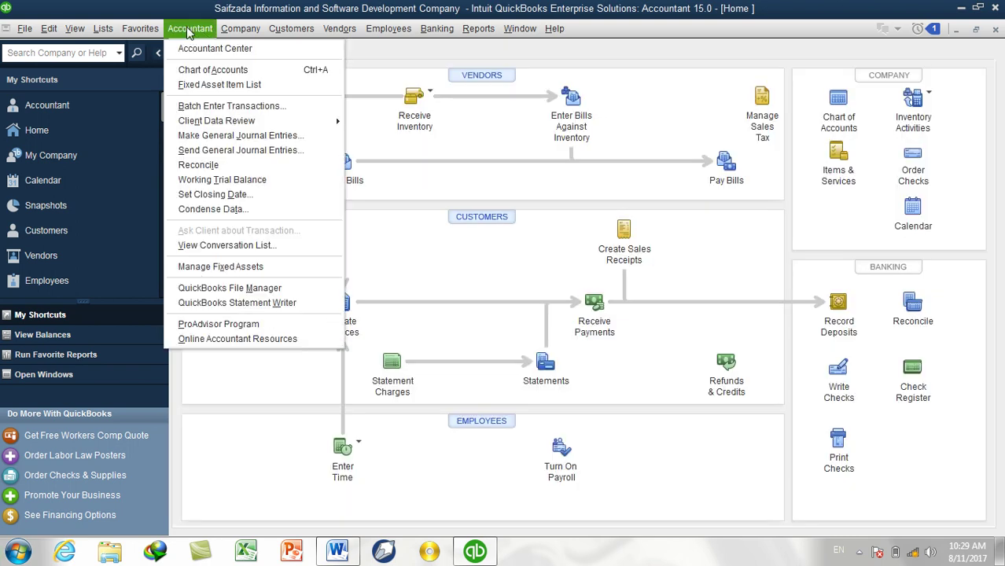
left_click(216, 136)
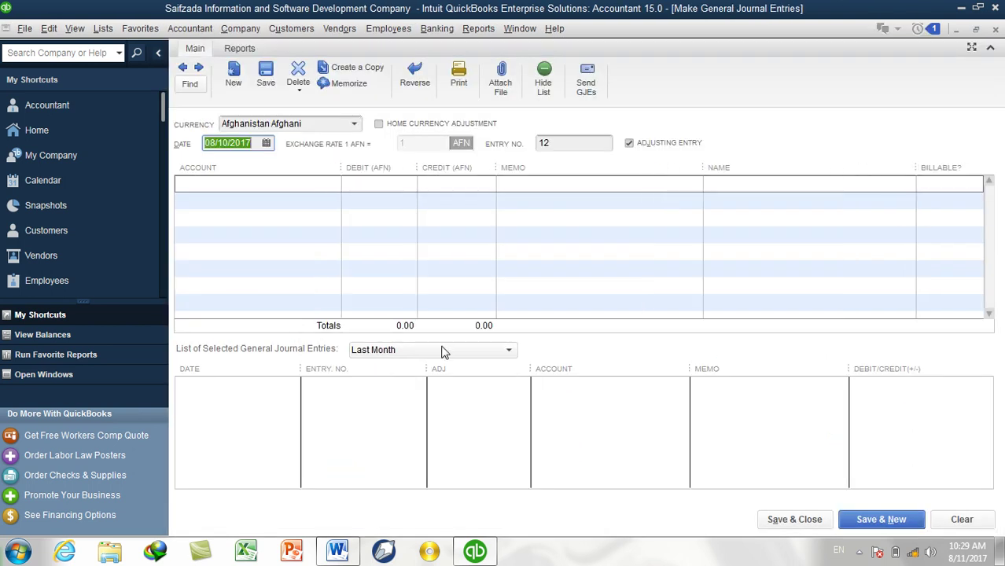
left_click(337, 552)
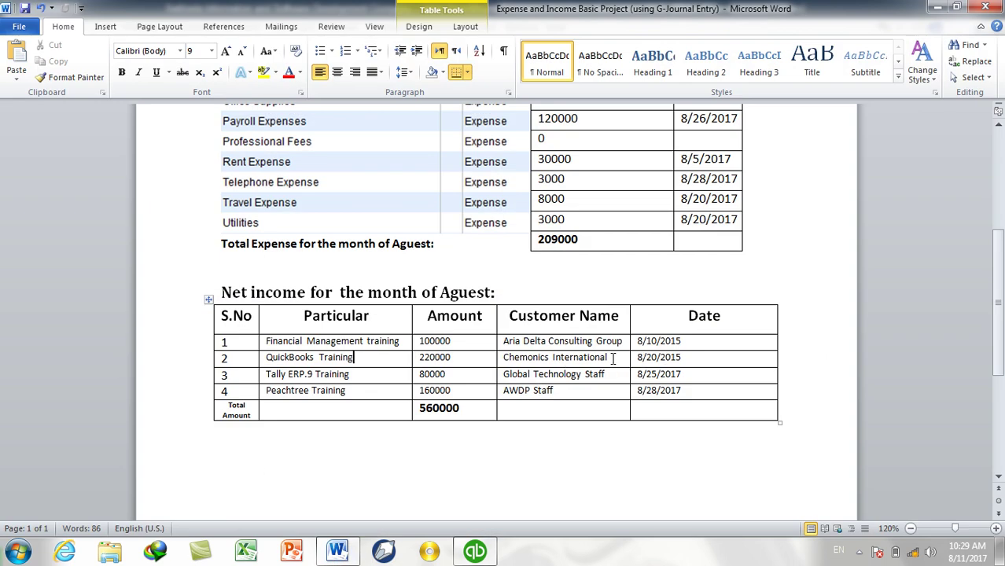
left_click_drag(613, 358, 506, 362)
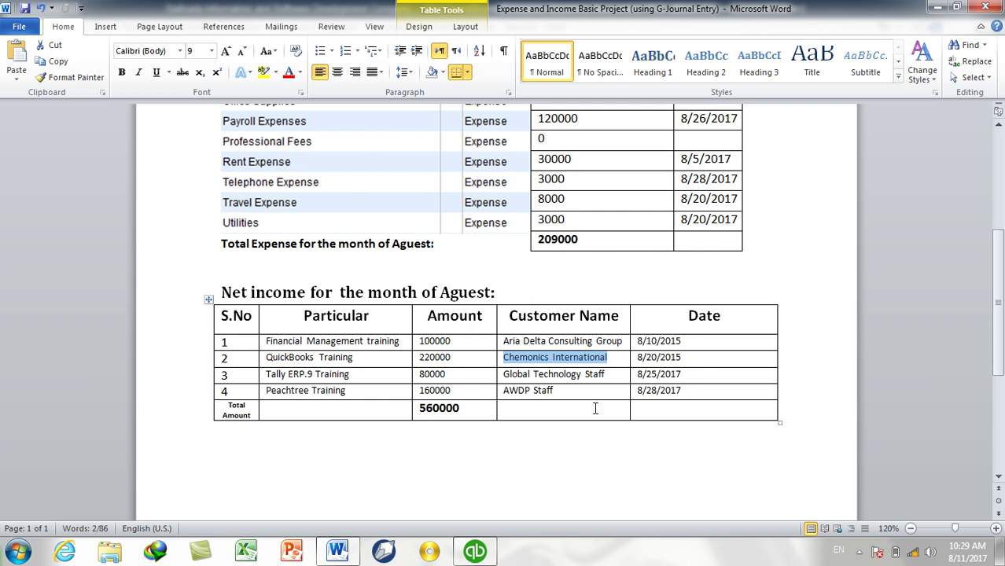
left_click(474, 550)
left_click(266, 143)
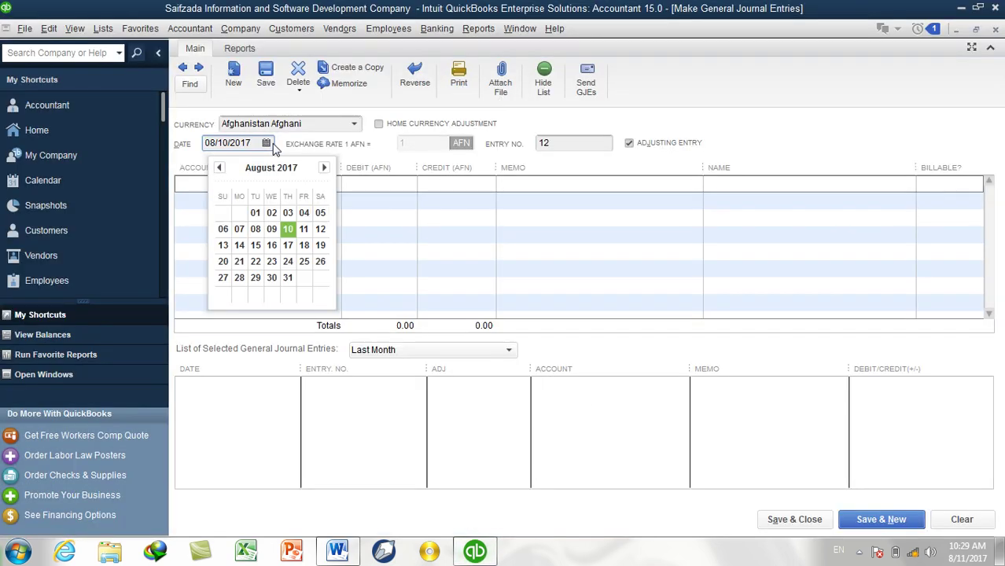
left_click(223, 262)
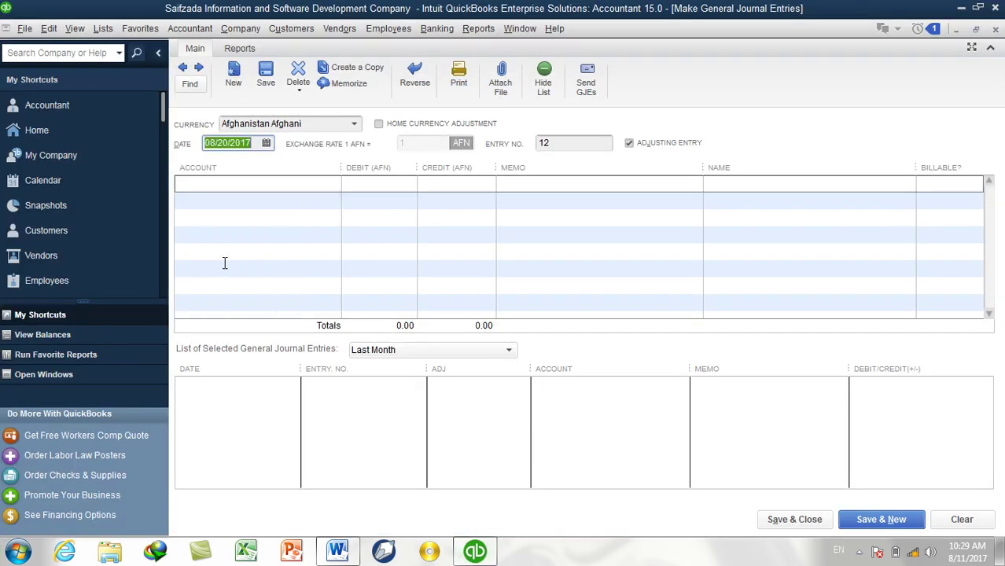
Debit Petty Cash 220,000 AFN and credit the QuickBooks Training account with the same amount.
left_click(256, 186)
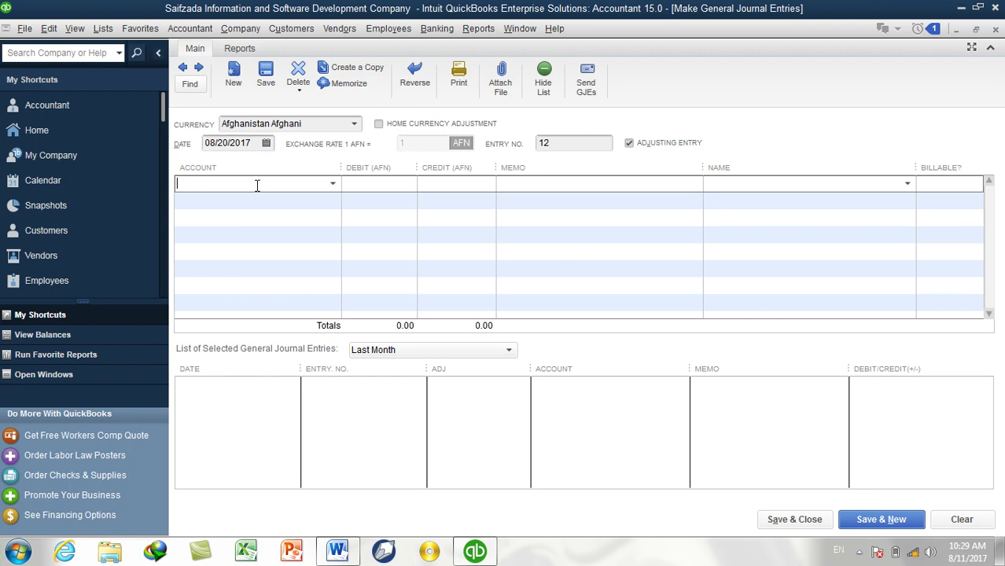
type("Petty Cash")
key("Tab")
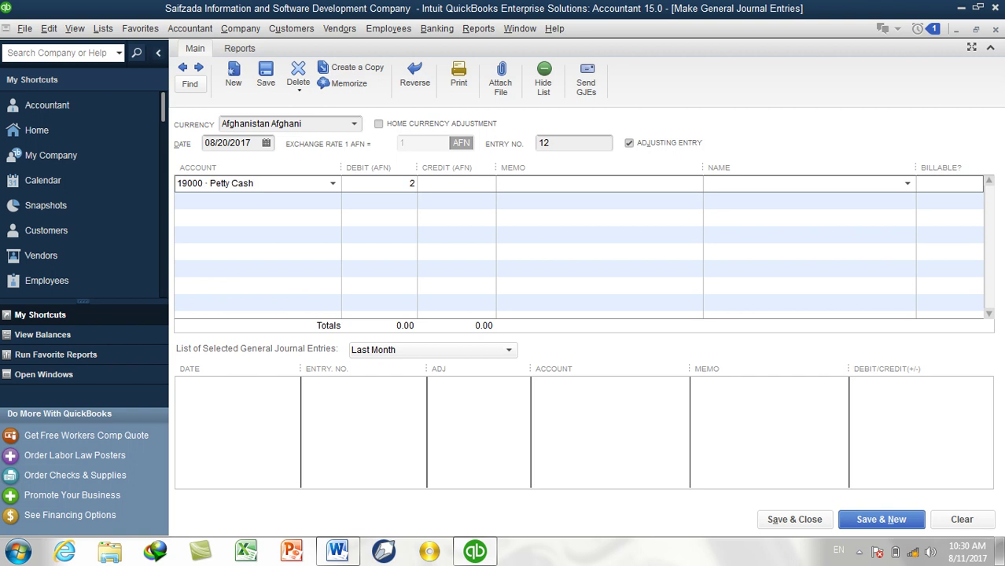
key("Tab")
left_click(239, 200)
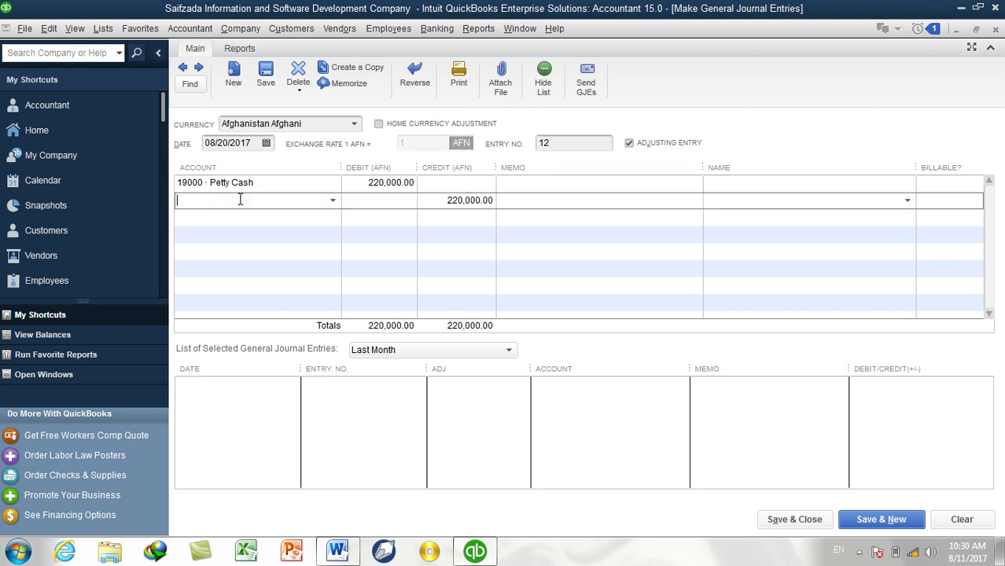
type("QuickBooks Training")
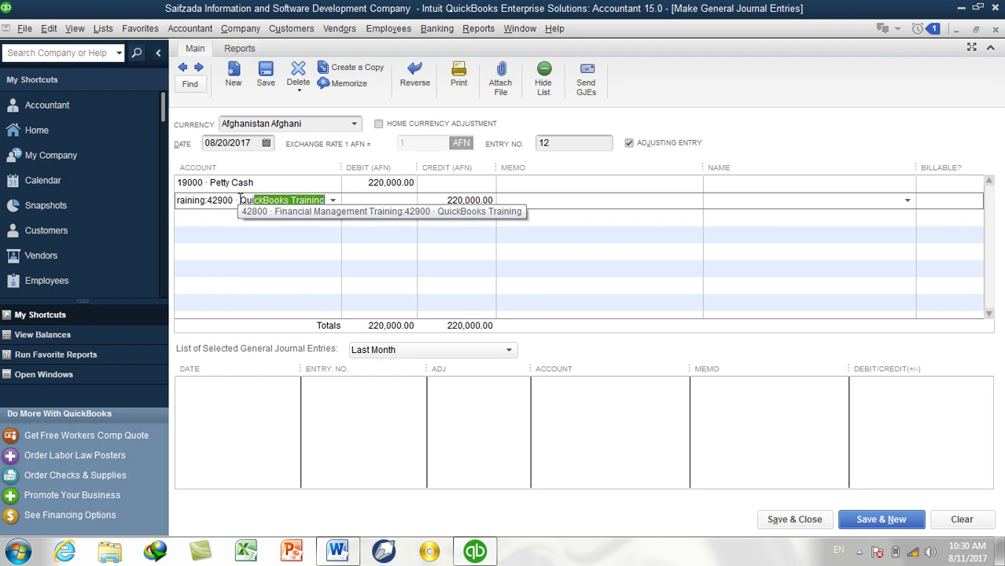
key("Tab")
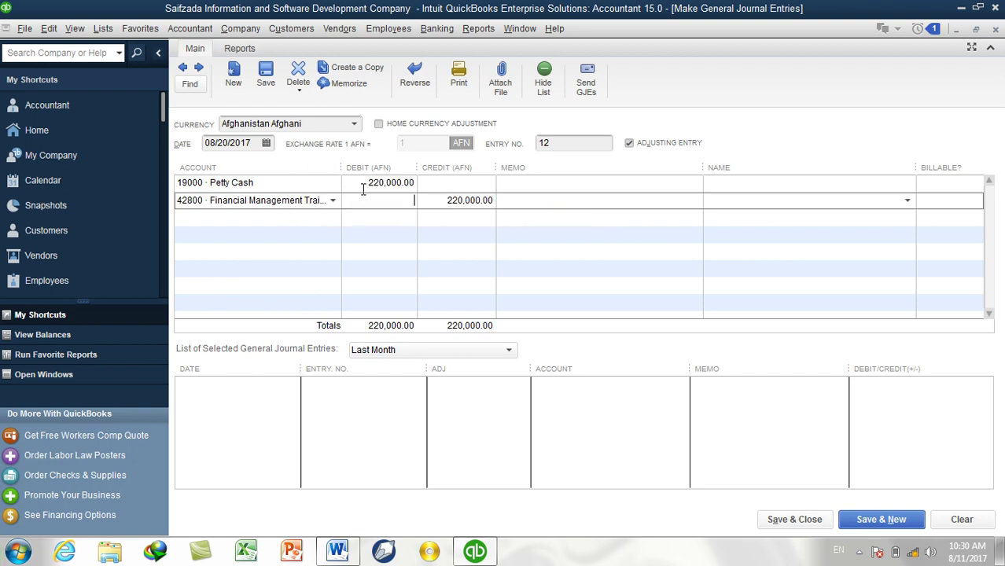
Save and close the QuickBooks Training journal entry without memos.
left_click(530, 183)
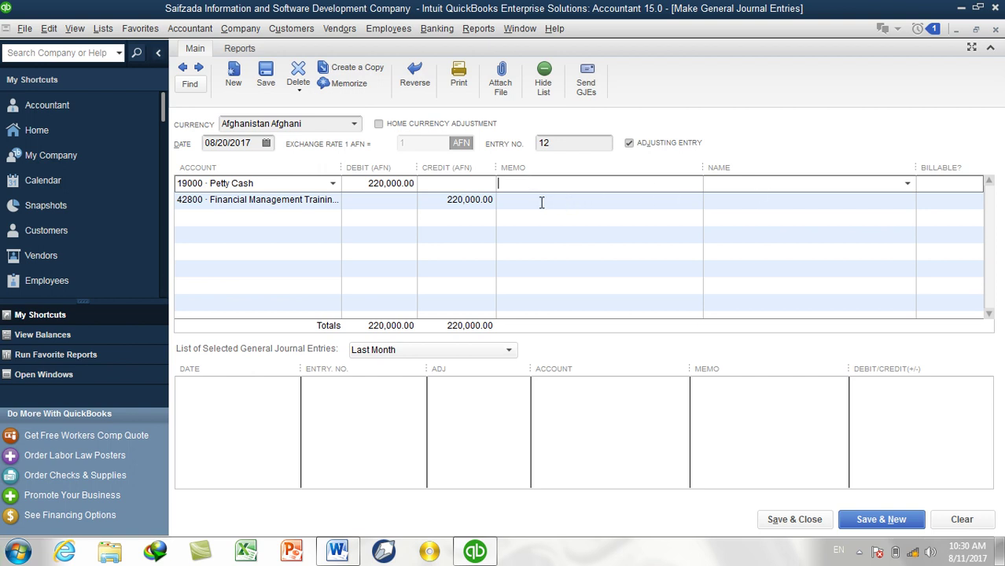
left_click(541, 202)
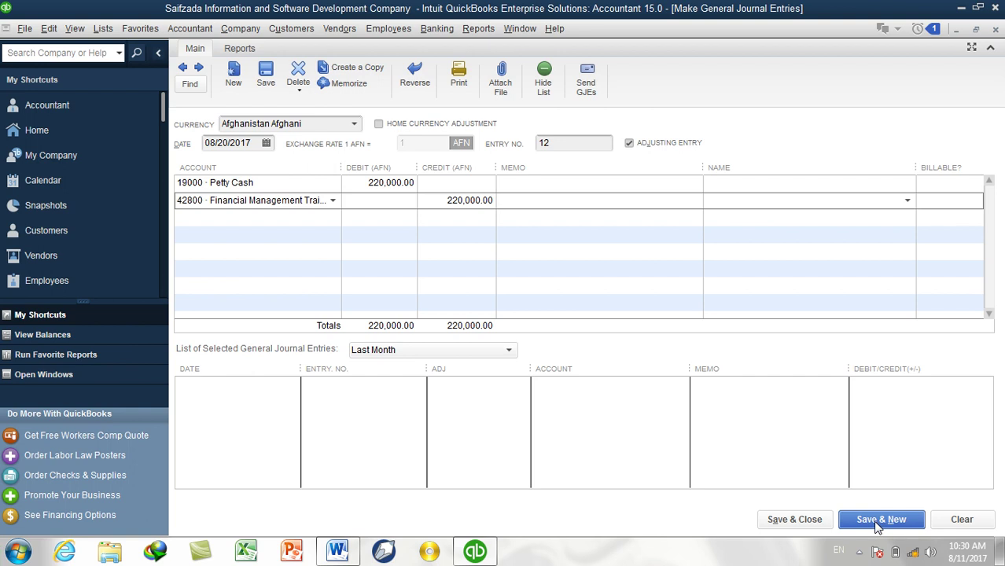
left_click(809, 521)
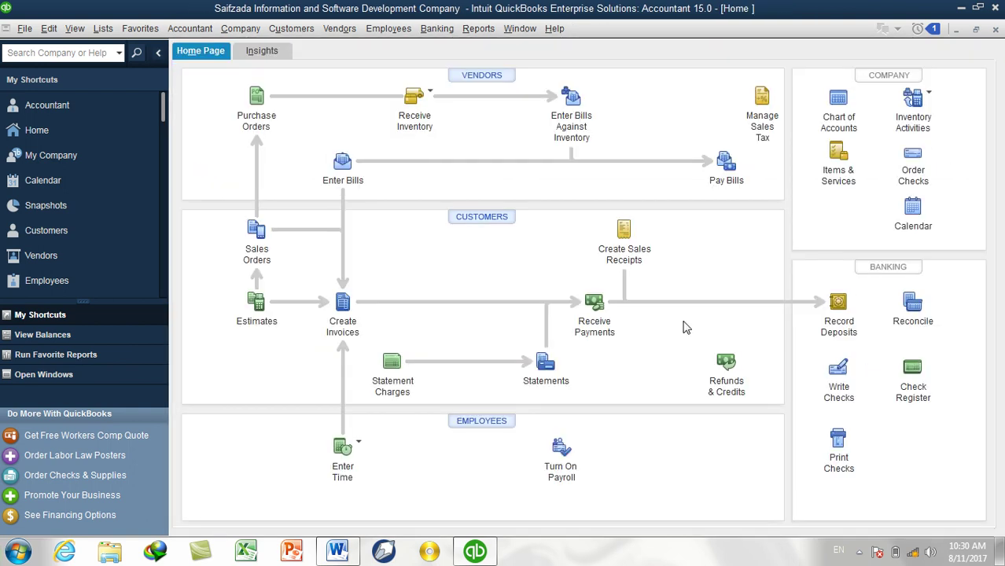
Open the standard Profit & Loss report, set its dates to This Month, and widen the account column.
left_click(478, 29)
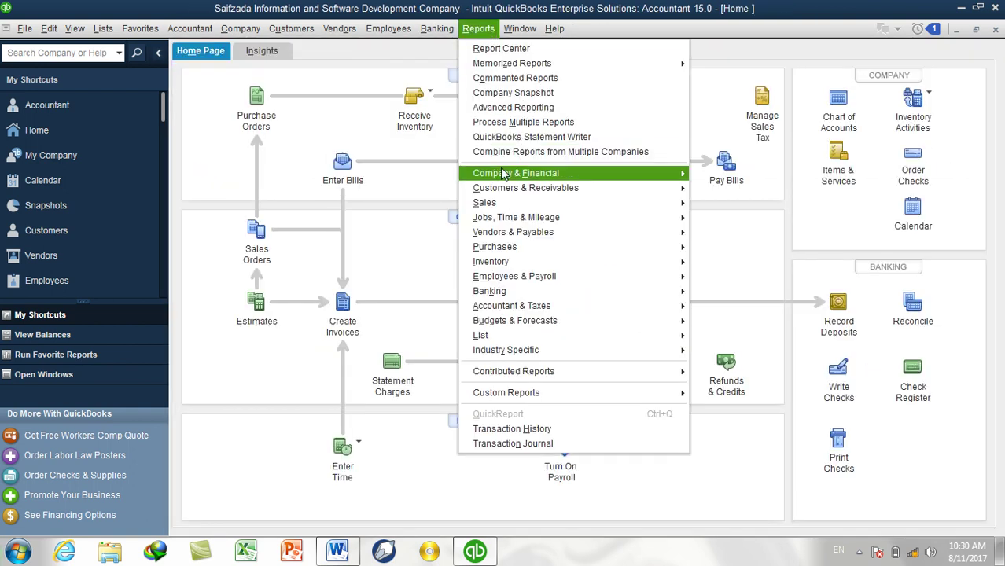
mouse_move(503, 175)
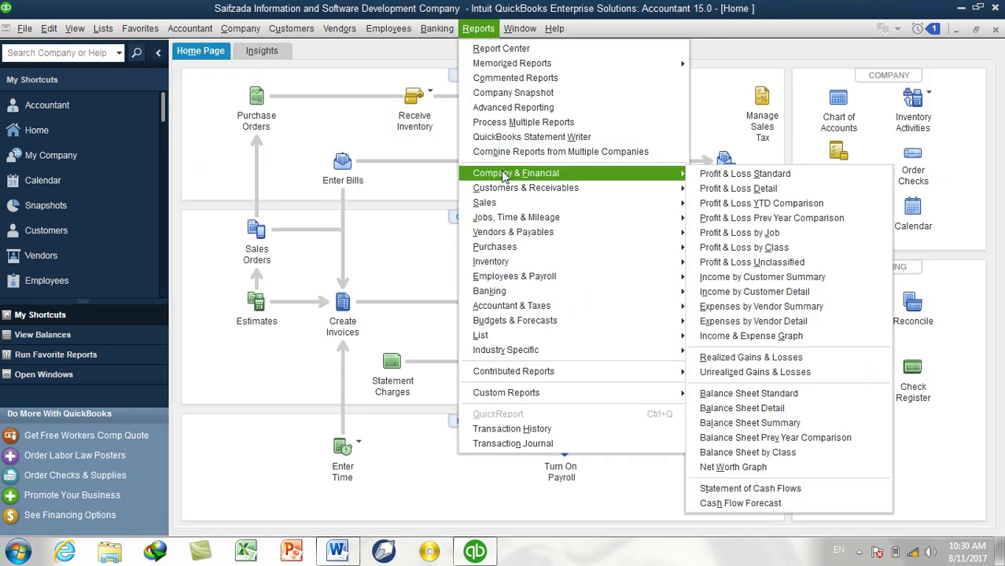
left_click(721, 175)
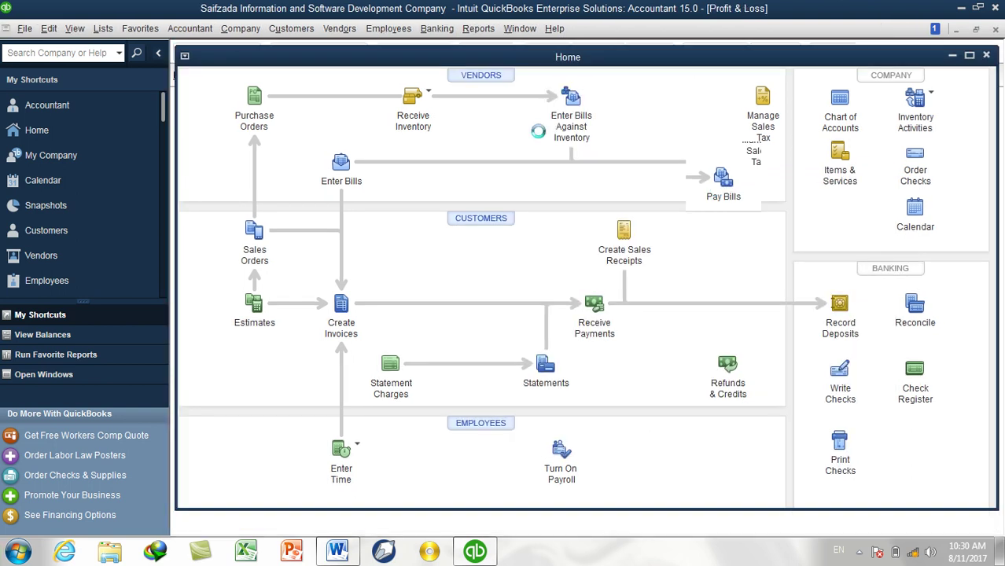
left_click(323, 72)
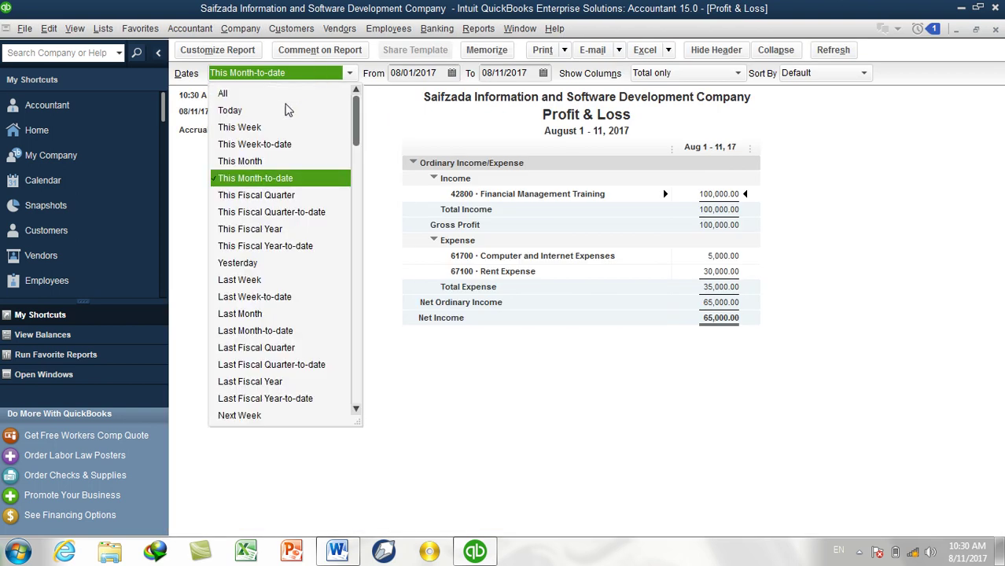
left_click(273, 162)
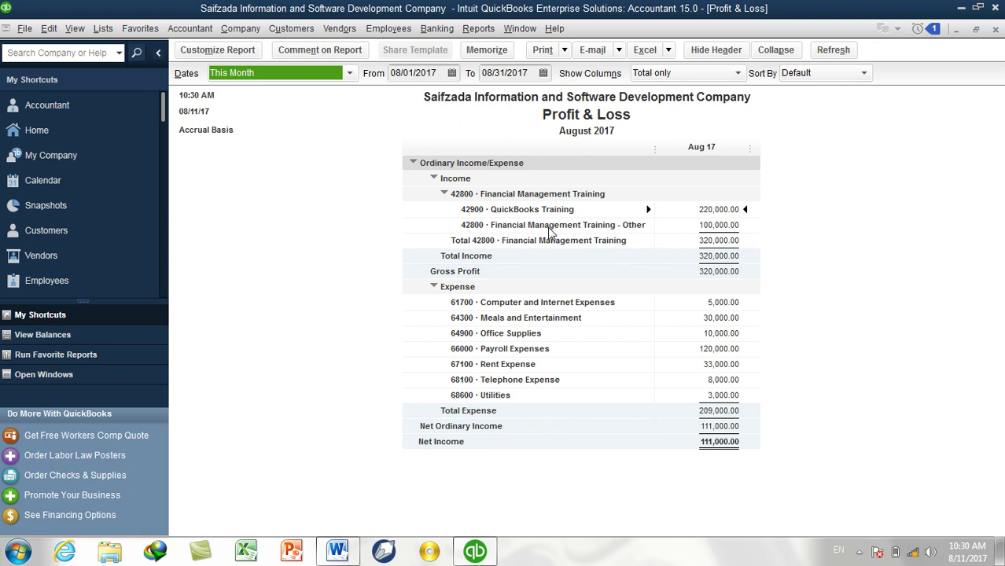
left_click_drag(655, 150, 711, 161)
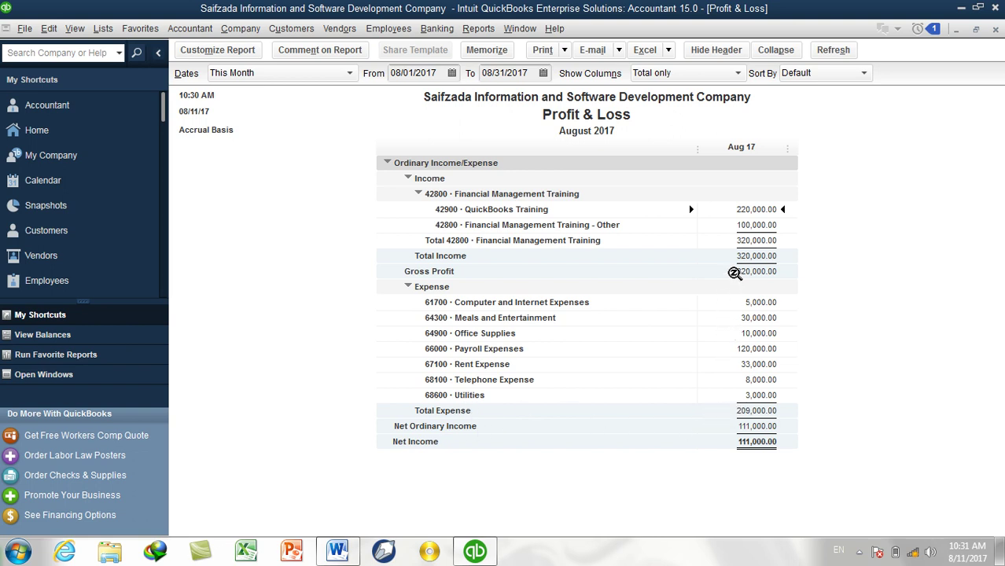
Check the report's net income in Calculator by subtracting 209000 from 320000, and close Calculator.
key("super+r")
type("calc")
key("Return")
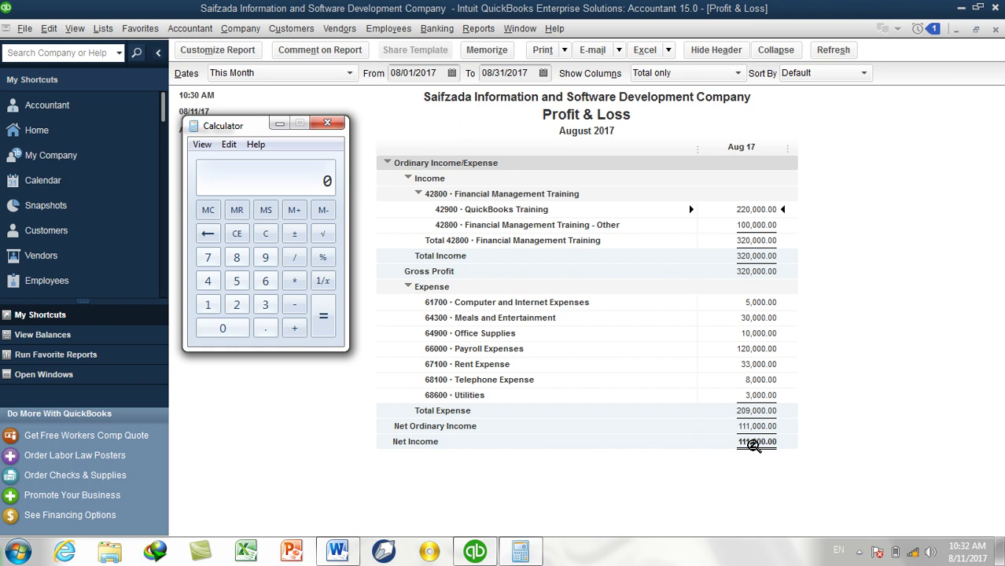
left_click(264, 306)
left_click(236, 304)
left_click(222, 328)
left_click(223, 328)
left_click(222, 328)
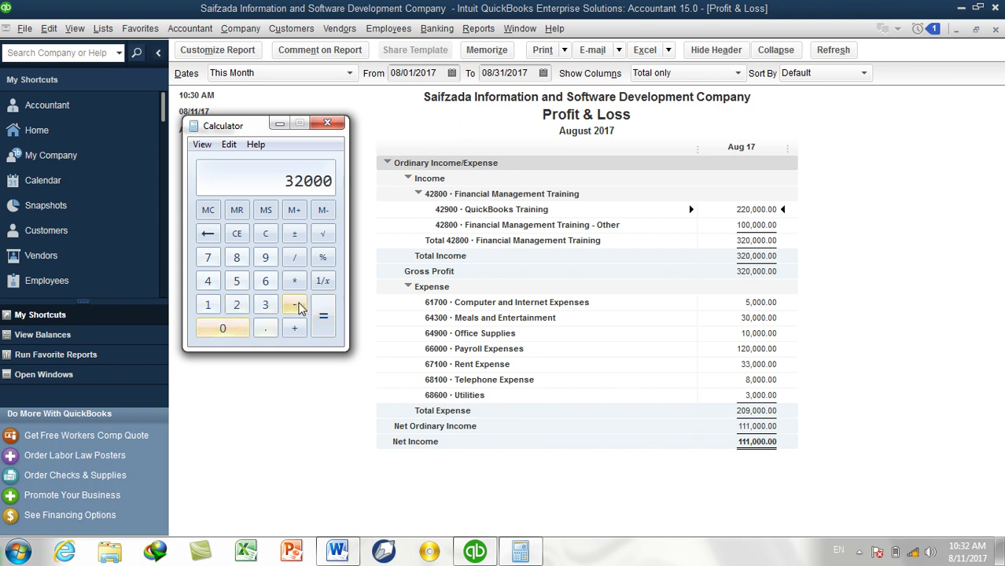
left_click(228, 328)
left_click(293, 305)
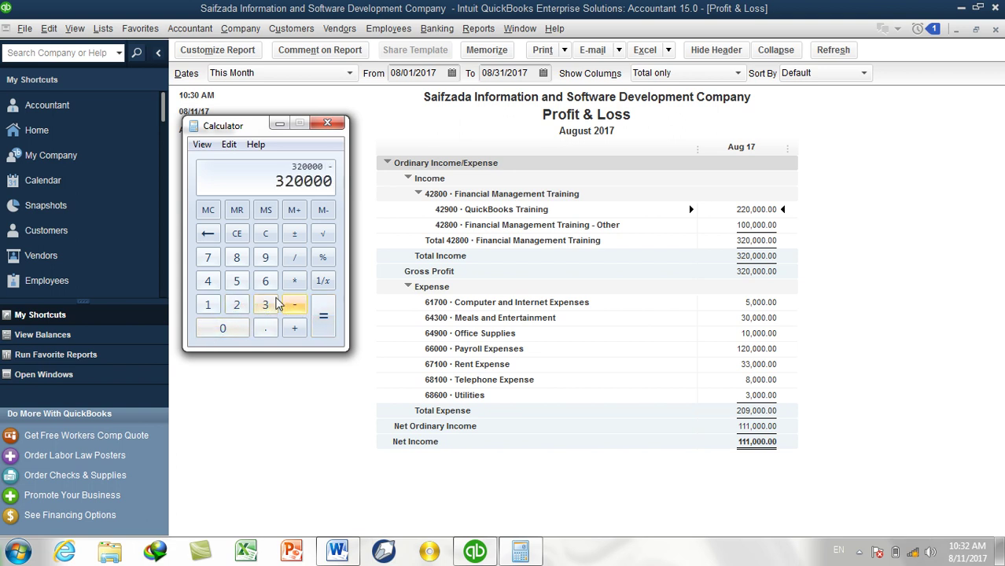
left_click(237, 305)
left_click(230, 330)
left_click(265, 259)
left_click(224, 329)
left_click(226, 330)
left_click(229, 332)
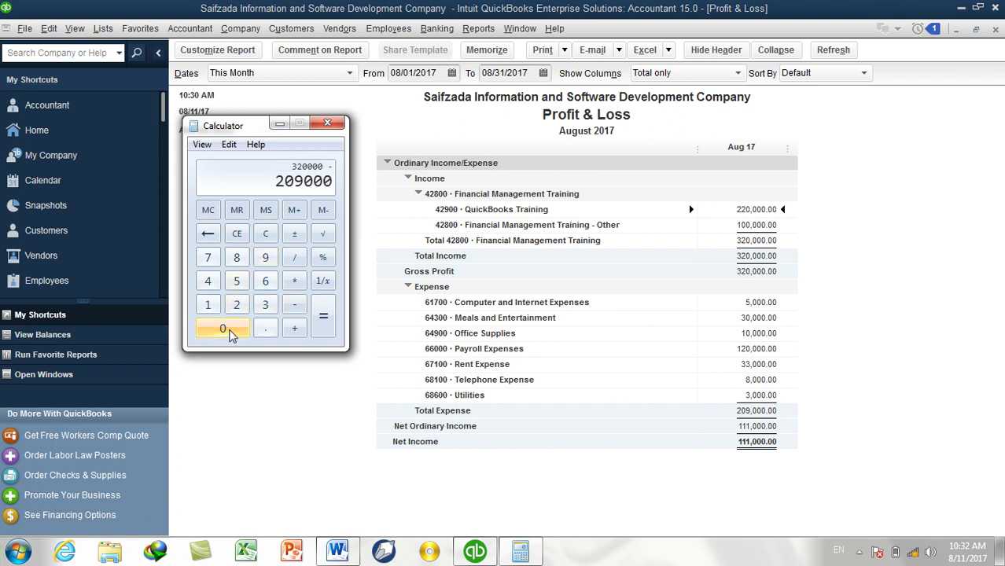
left_click(323, 316)
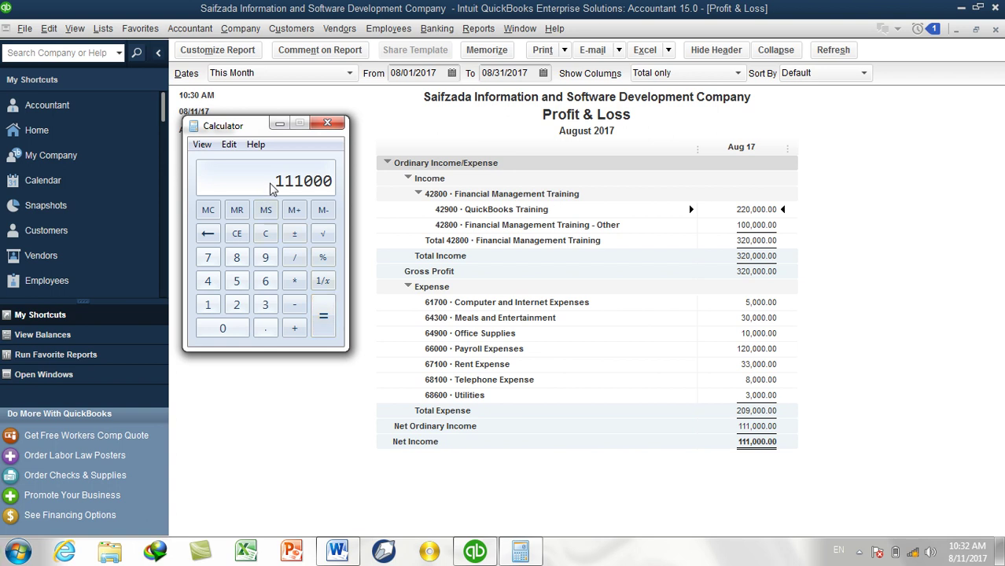
left_click(327, 123)
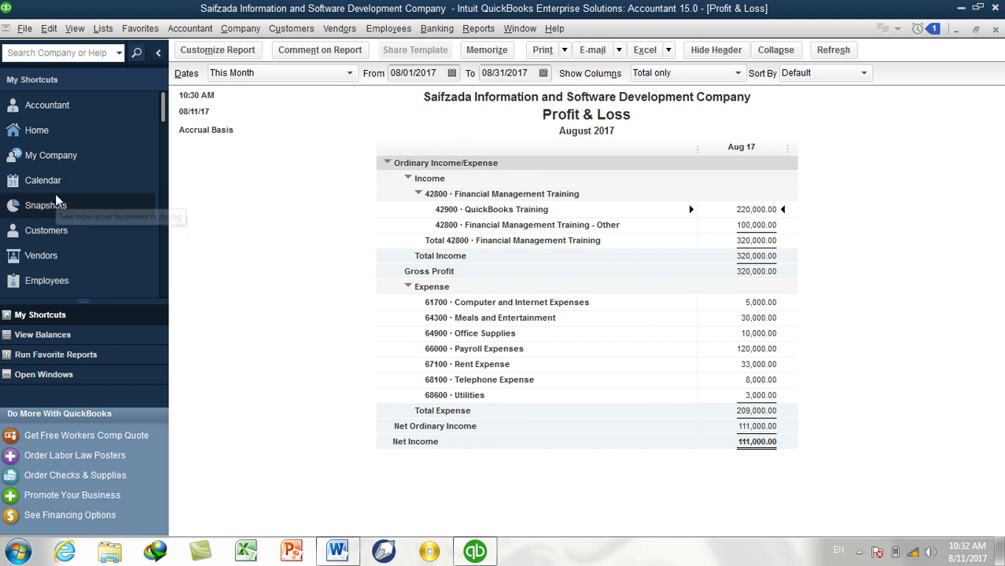
Close the Profit & Loss report, open the Company Snapshot, and check the Petty Cash row in Account Balances.
left_click(994, 28)
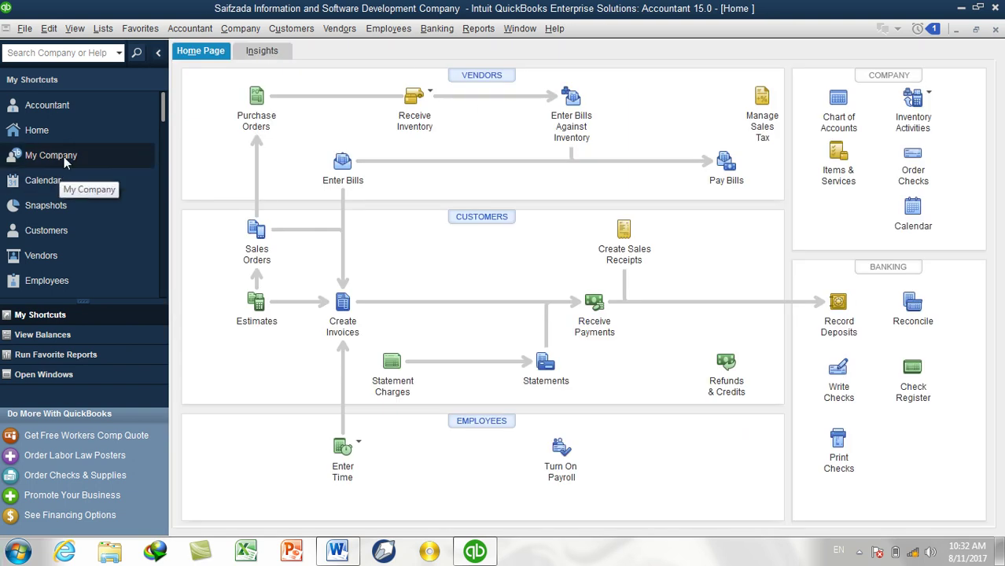
left_click(56, 205)
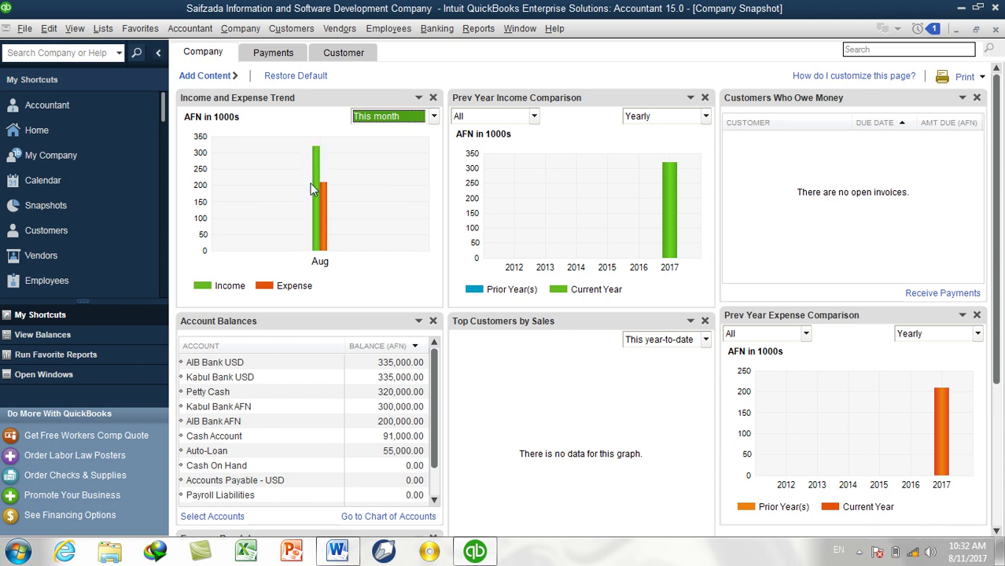
mouse_move(327, 199)
left_click(235, 392)
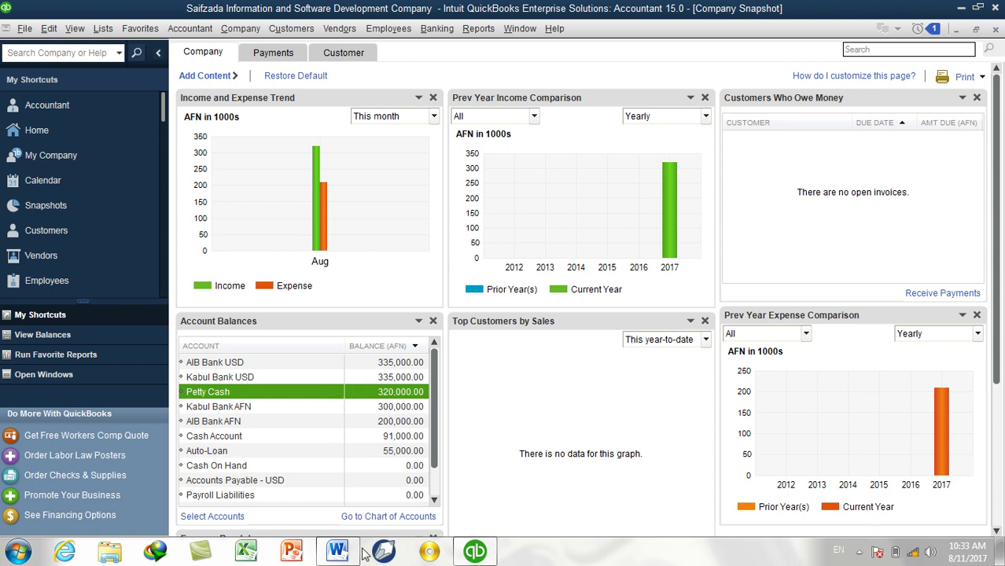
Switch to Word, highlight the customer name in the Tally ERP.9 Training row, and return to QuickBooks.
left_click(337, 550)
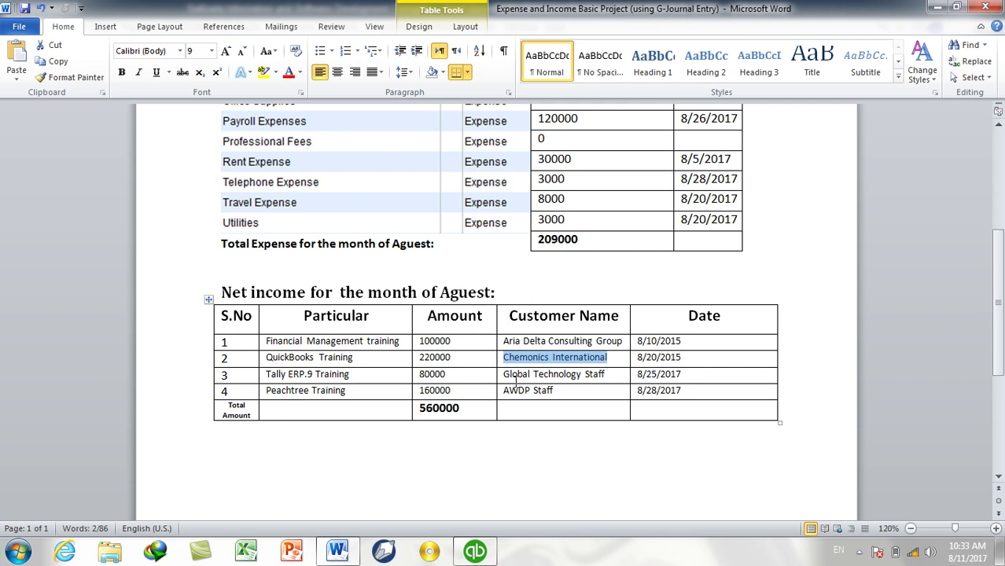
left_click_drag(610, 374, 505, 377)
left_click(589, 375)
left_click_drag(608, 374, 515, 379)
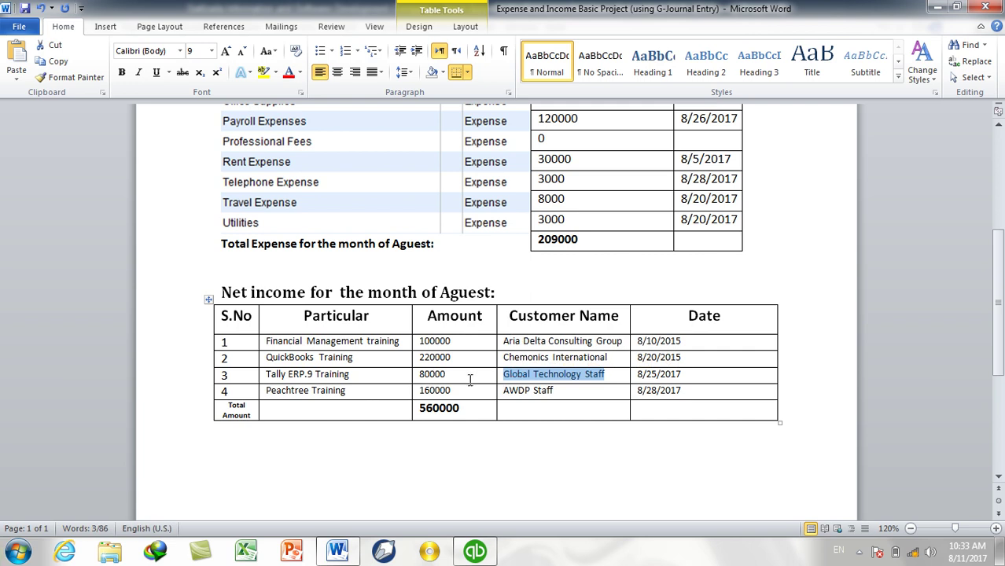
left_click(474, 550)
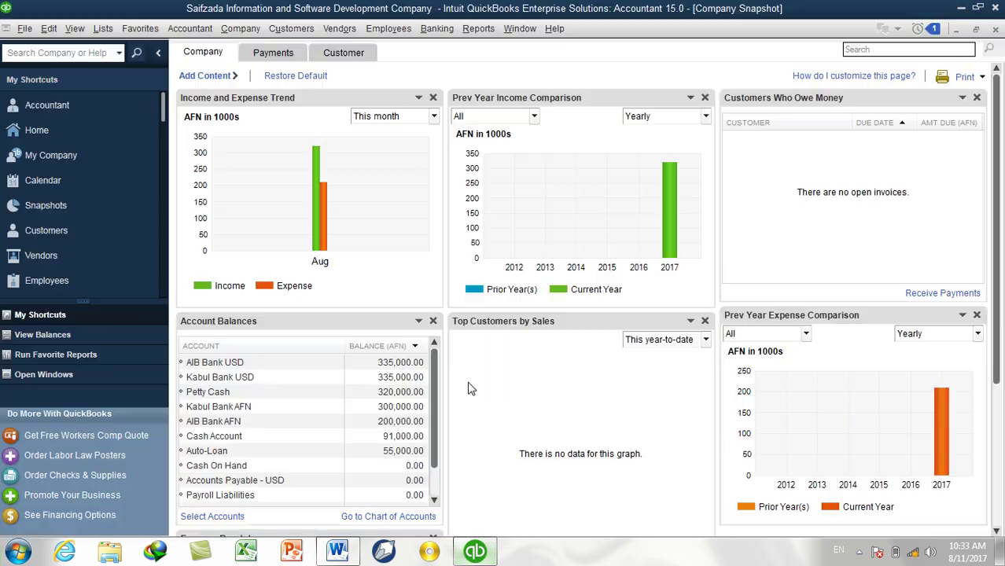
Start a new general journal entry and date it 08/25/2017.
left_click(187, 33)
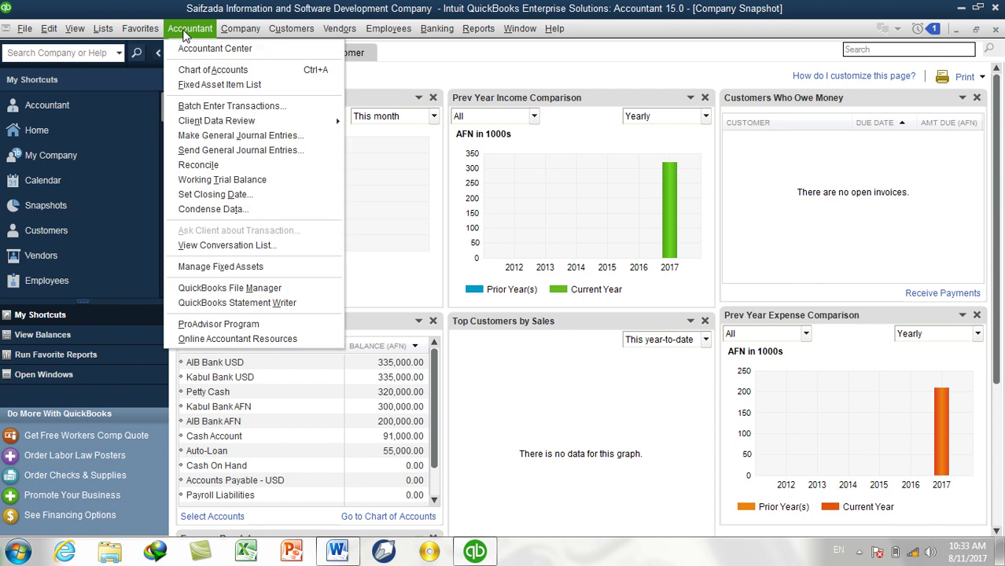
left_click(235, 135)
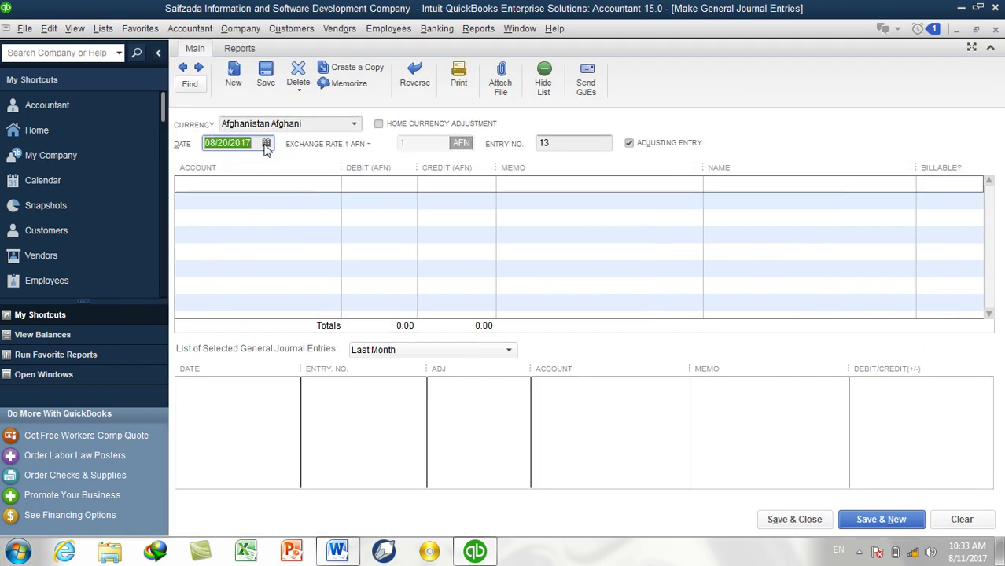
left_click(265, 143)
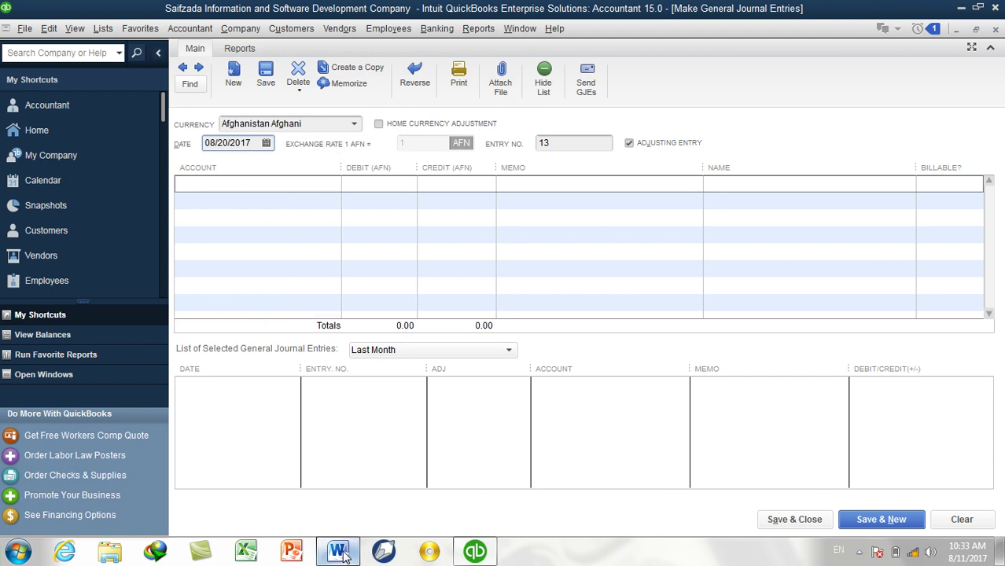
left_click(338, 552)
left_click(338, 552)
left_click(265, 143)
left_click(300, 265)
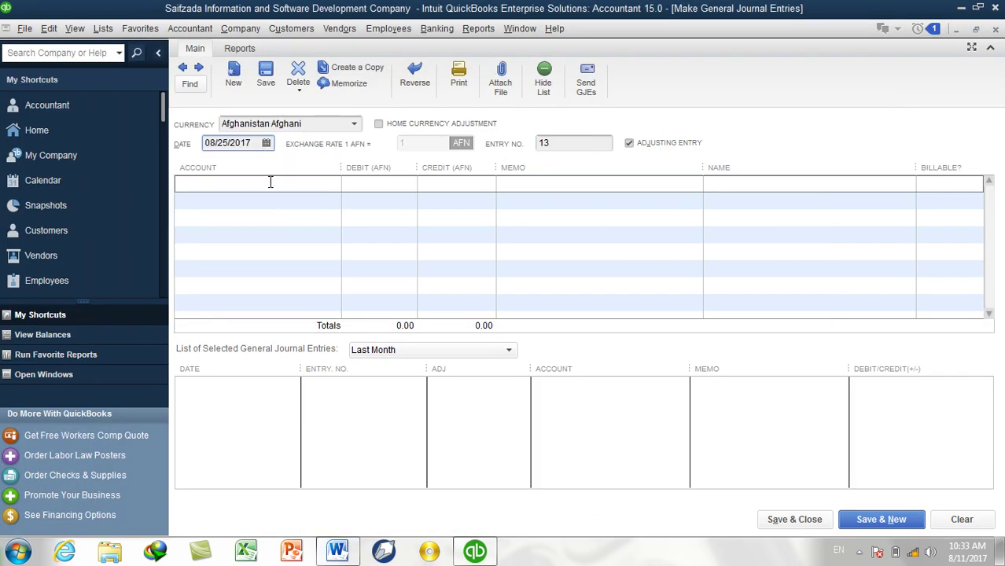
Debit Petty Cash 80,000 AFN and credit the Tally ERP.9 Training account with the same amount.
type("Petty Cash")
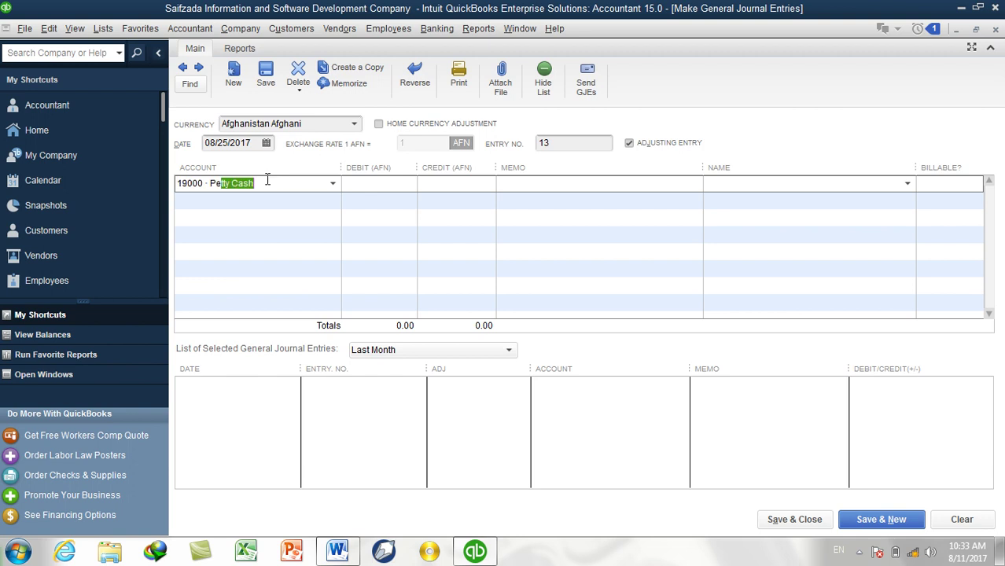
key("Tab")
type("80,000")
key("Tab")
left_click(274, 202)
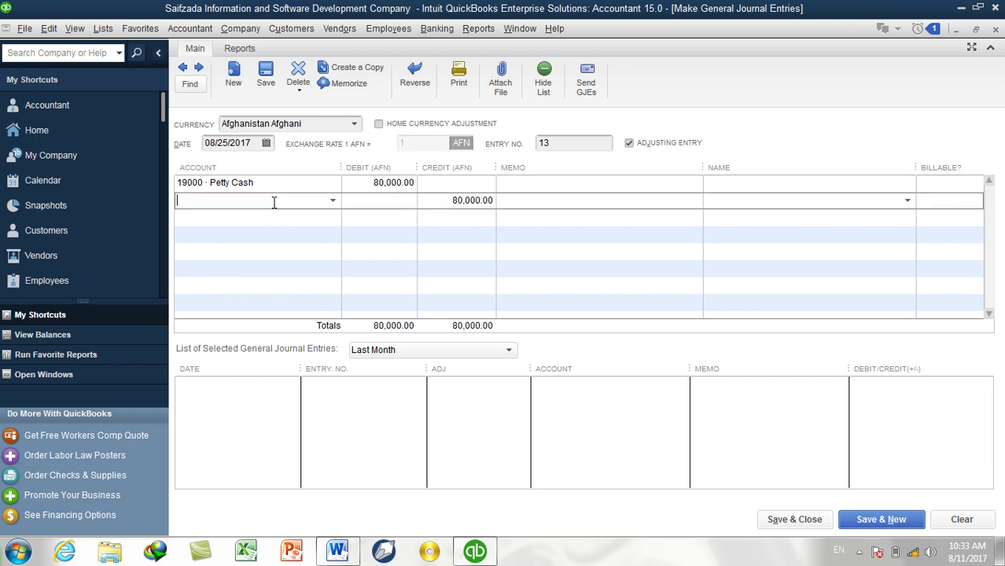
type("T")
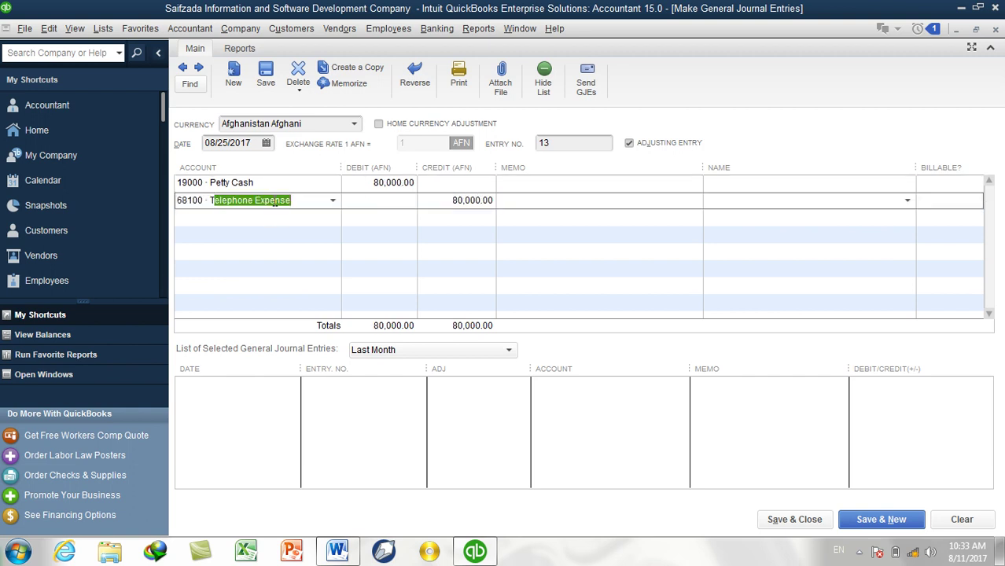
type("a")
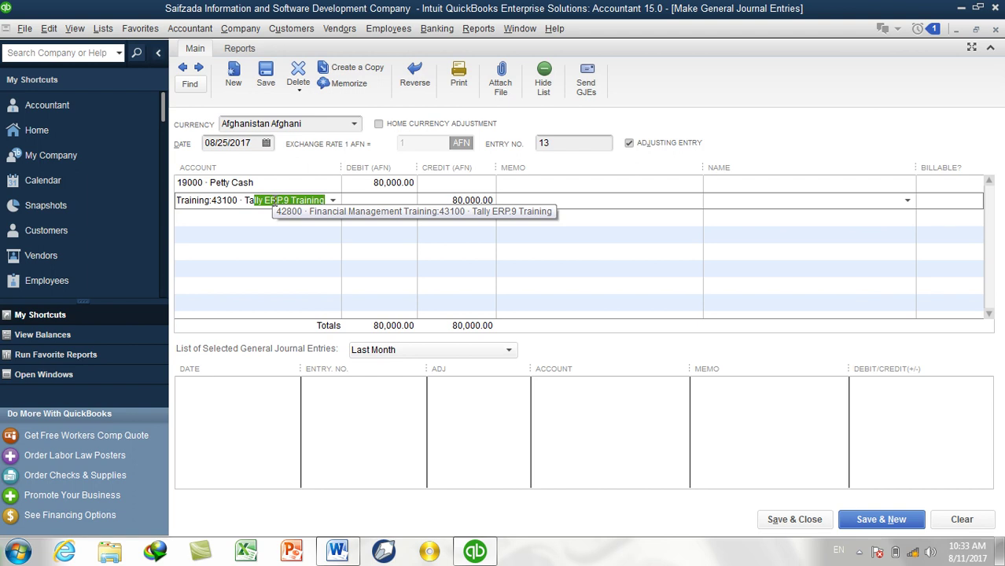
key("Tab")
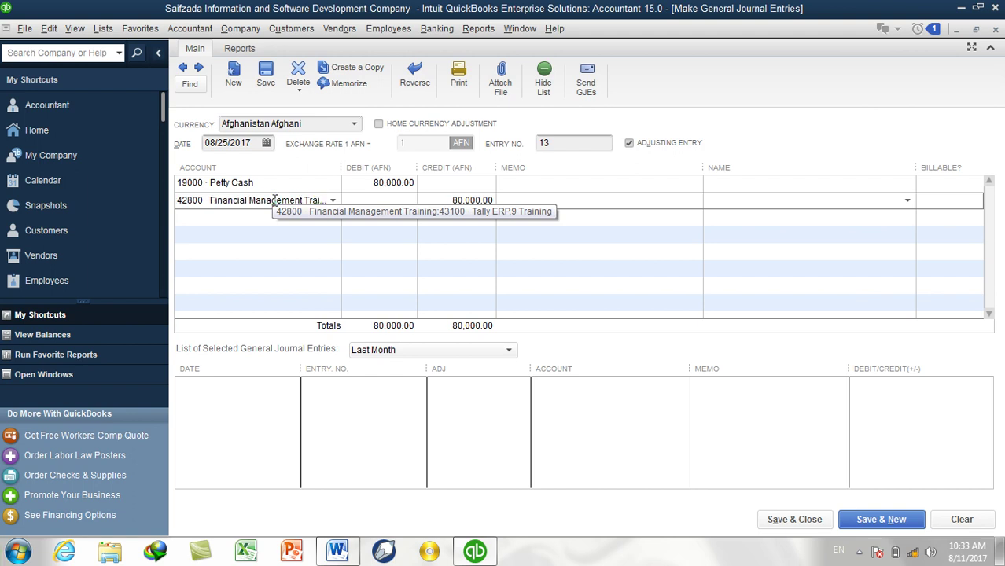
Enter the memo "Rs 80000 Received from Global Technology for Providing training" on the Petty Cash line.
left_click(542, 184)
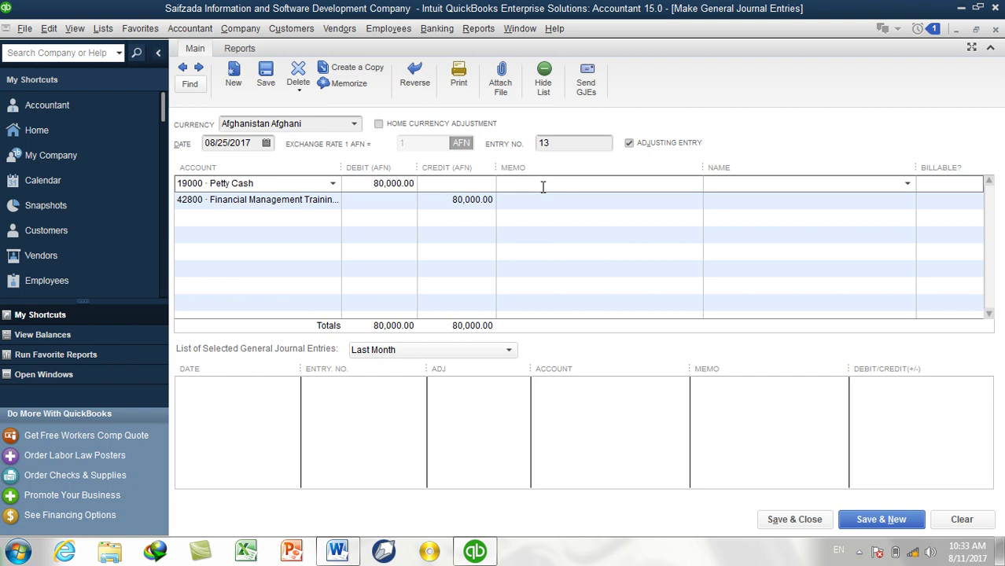
type("Rs 80000 Received")
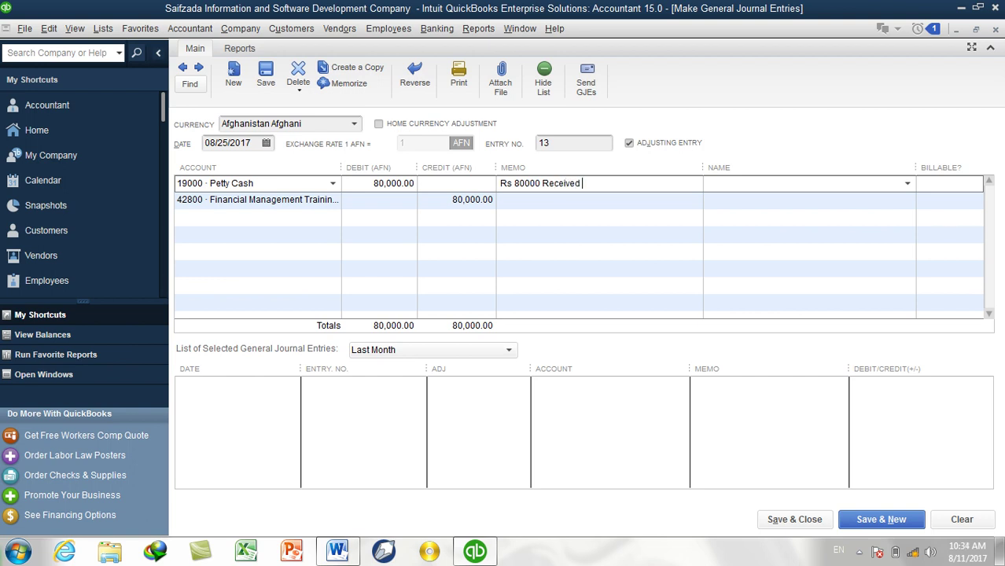
type("from Global Technology St")
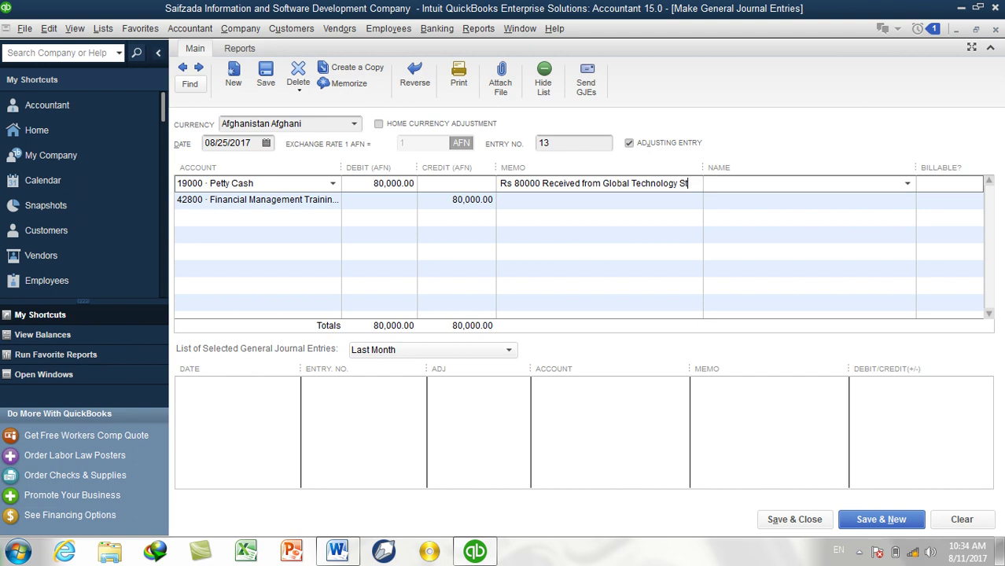
key("BackSpace")
key("BackSpace")
type("for Provi")
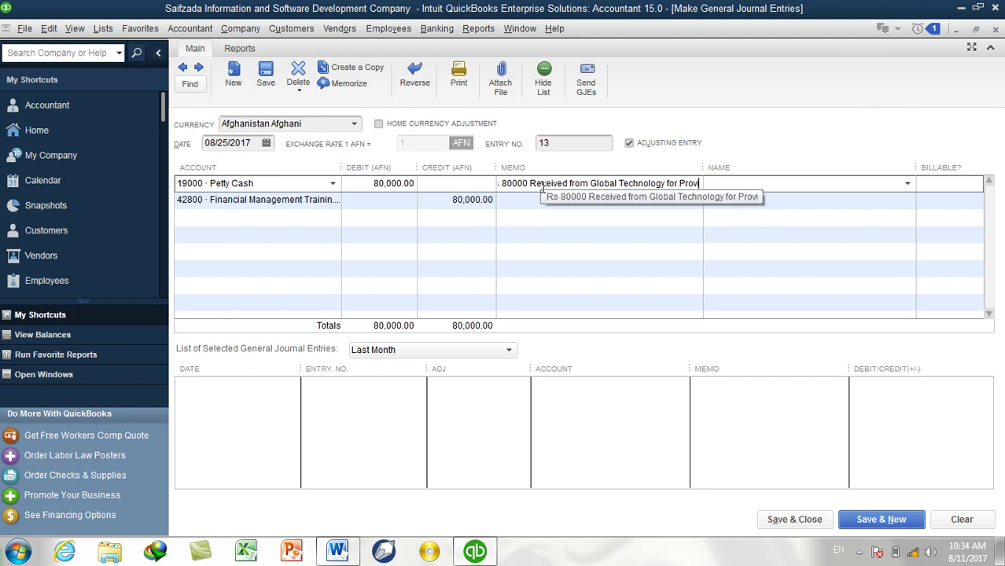
type("ding training")
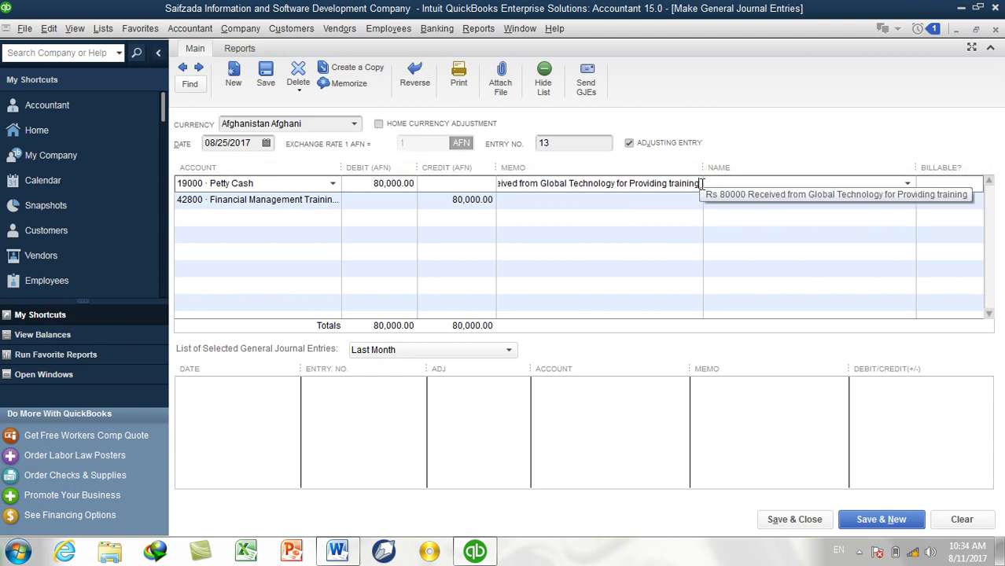
Copy the Petty Cash memo to the Tally ERP.9 Training line and save the entry, continuing with a new one.
left_click_drag(699, 184, 465, 188)
key("ctrl+c")
left_click(602, 200)
key("ctrl+v")
left_click(862, 522)
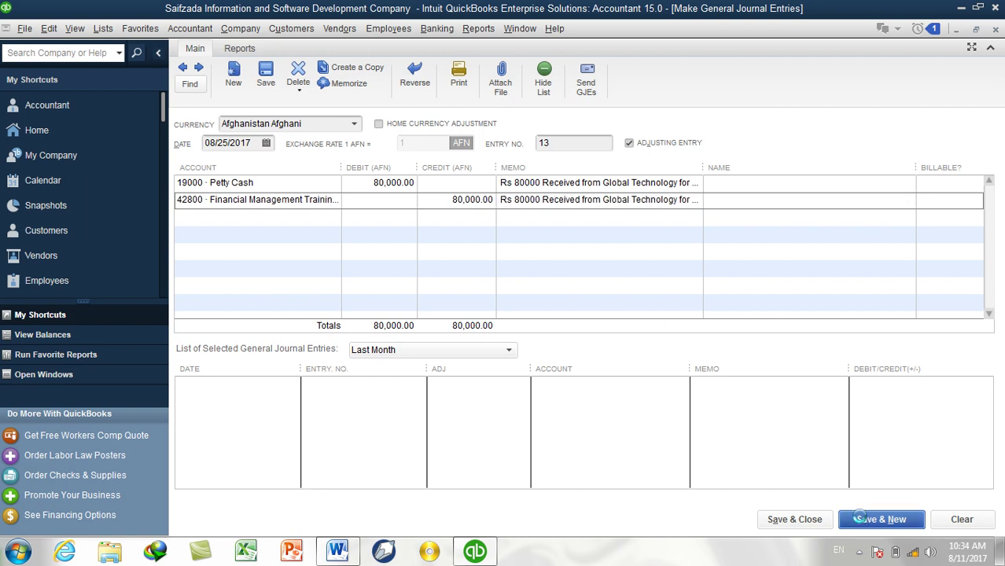
Check the Peachtree Training row in the Word income table and debit Petty Cash 160,000 AFN in the new journal entry.
left_click(338, 552)
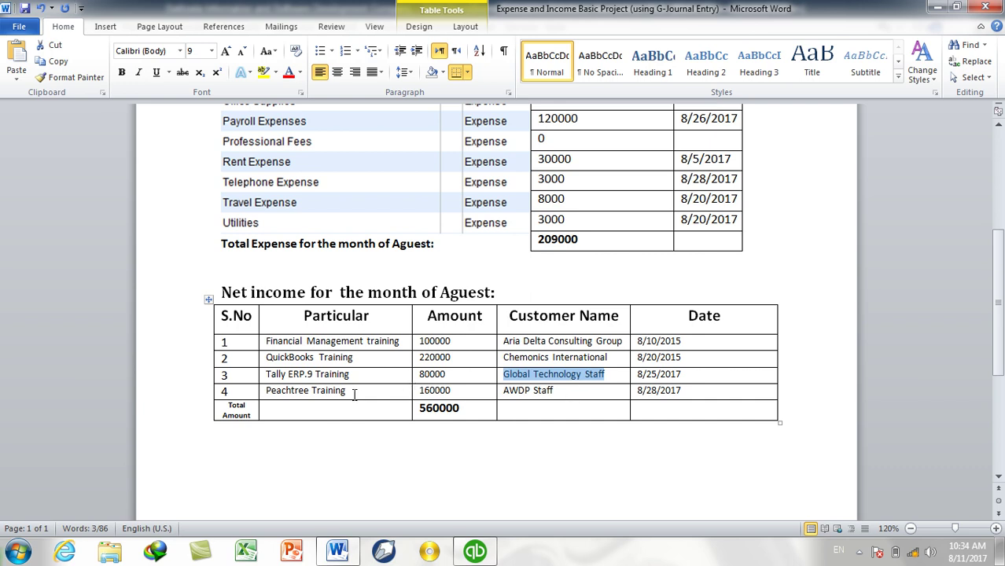
left_click(474, 550)
left_click(269, 189)
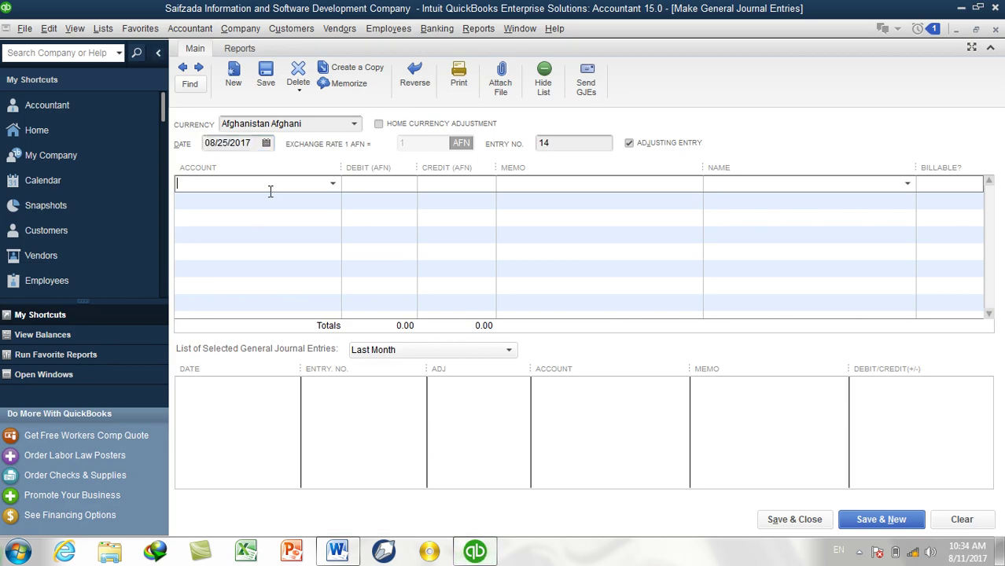
type("Petty Cash")
key("Tab")
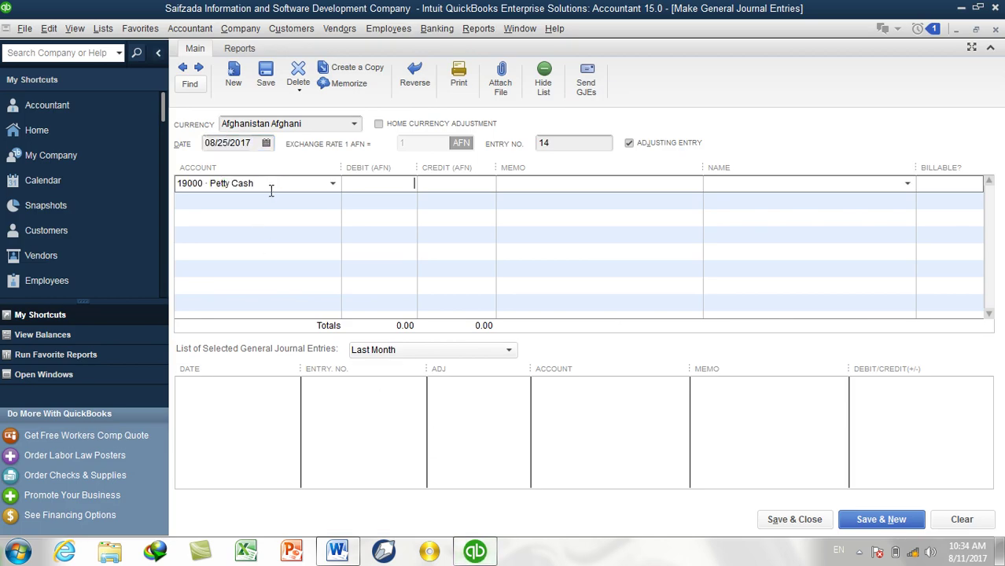
type("160000")
left_click(307, 204)
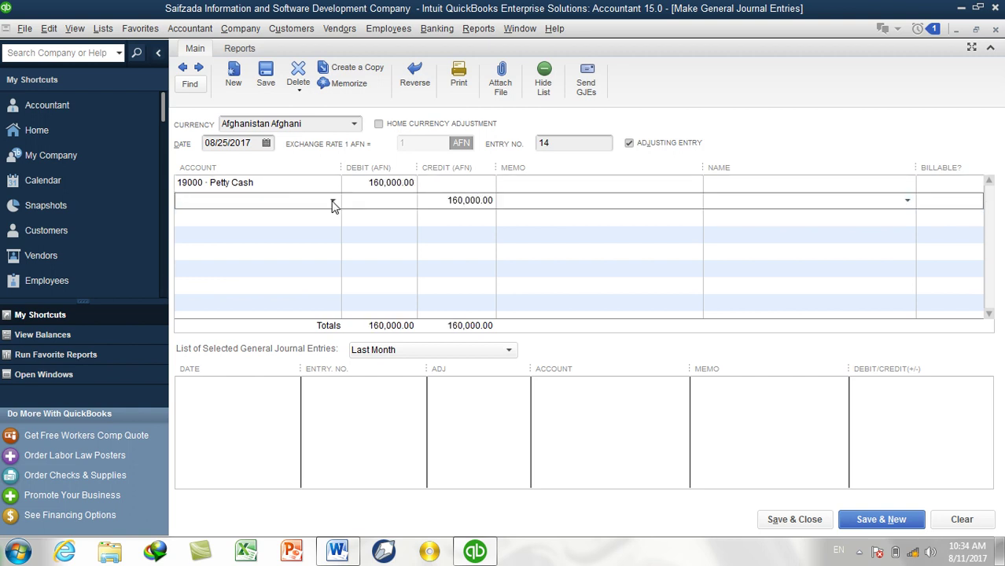
Assign the 160,000 AFN credit line to the Peachtree Training income account.
left_click(332, 200)
type("pe")
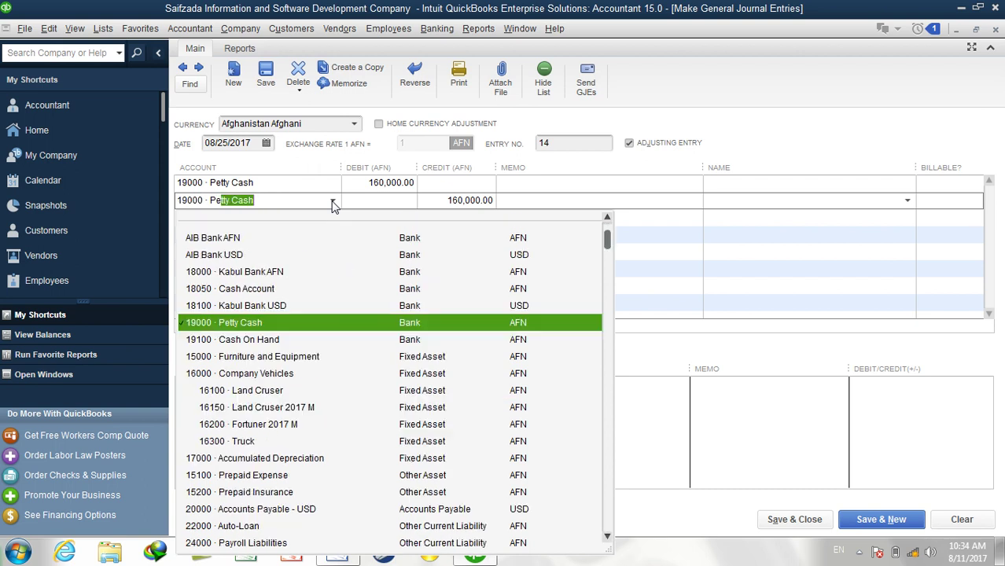
type("aining:43")
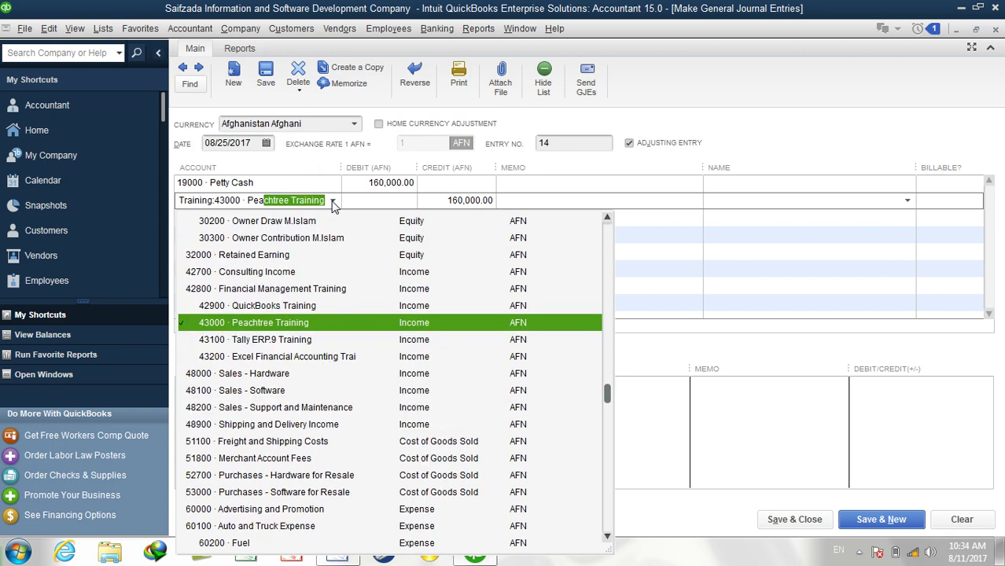
key("Up")
key("Up")
key("Tab")
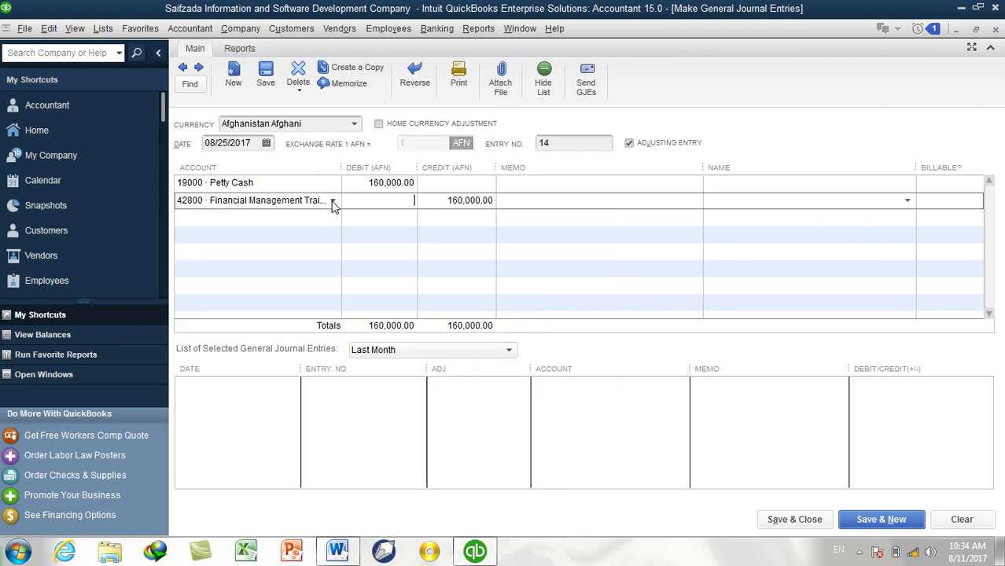
Enter the memo "Received from AWDP Organization for providing training" on the Petty Cash line.
left_click(517, 185)
type("Re")
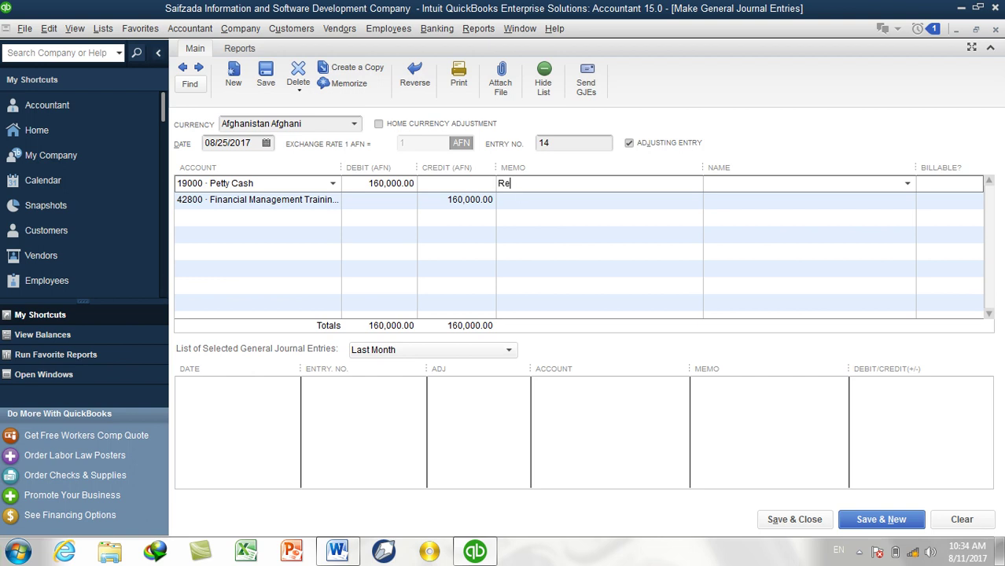
type("veiveddfrom AWDP Organization for provding trainig")
key("BackSpace")
key("BackSpace")
type("g")
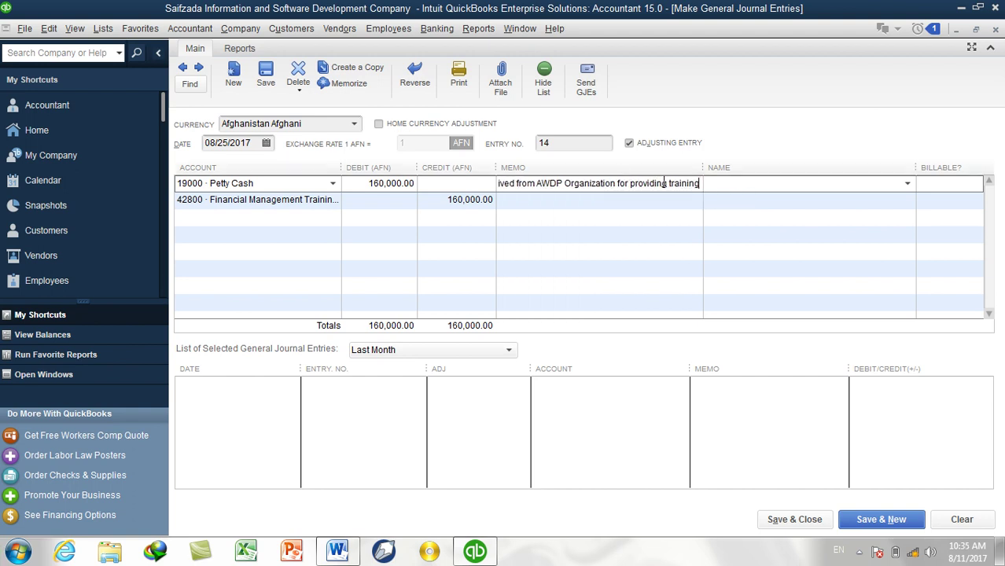
Copy the Petty Cash memo to the Peachtree Training line, then save and close the journal entry.
left_click_drag(702, 184, 472, 187)
key("ctrl+c")
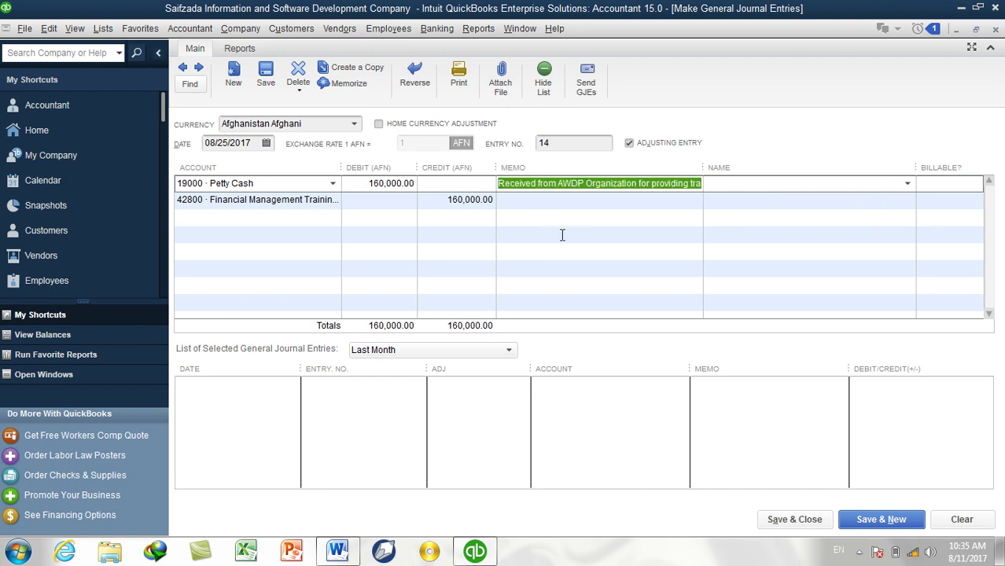
left_click(590, 203)
key("ctrl+v")
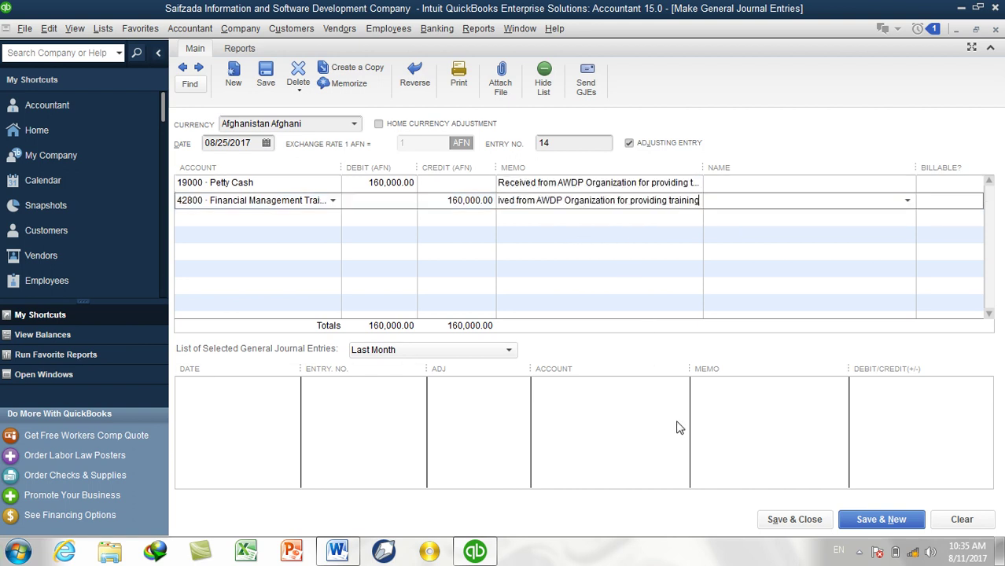
left_click(787, 520)
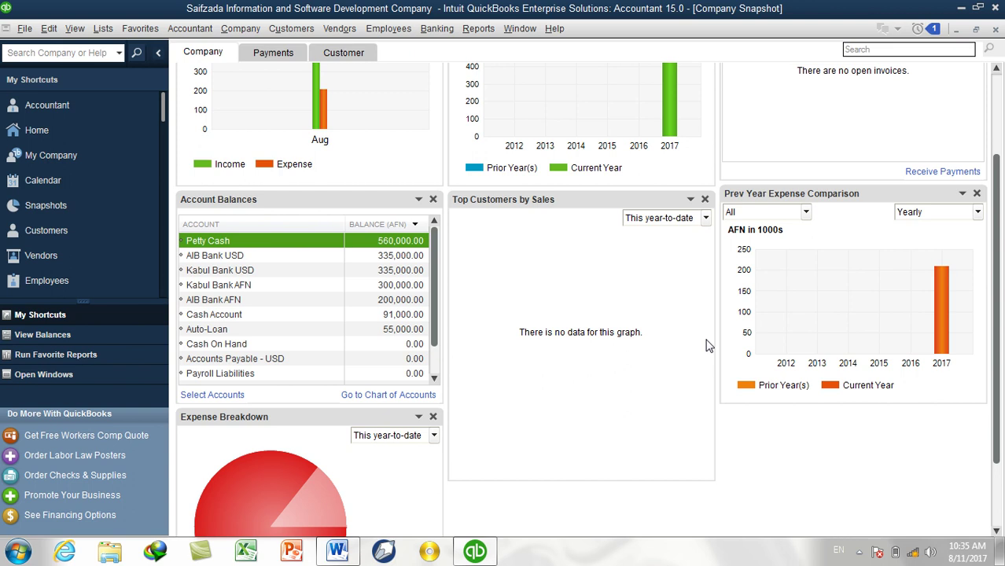
Compare the total amount in the Word income table with the Petty Cash balance in the company snapshot.
left_click(346, 552)
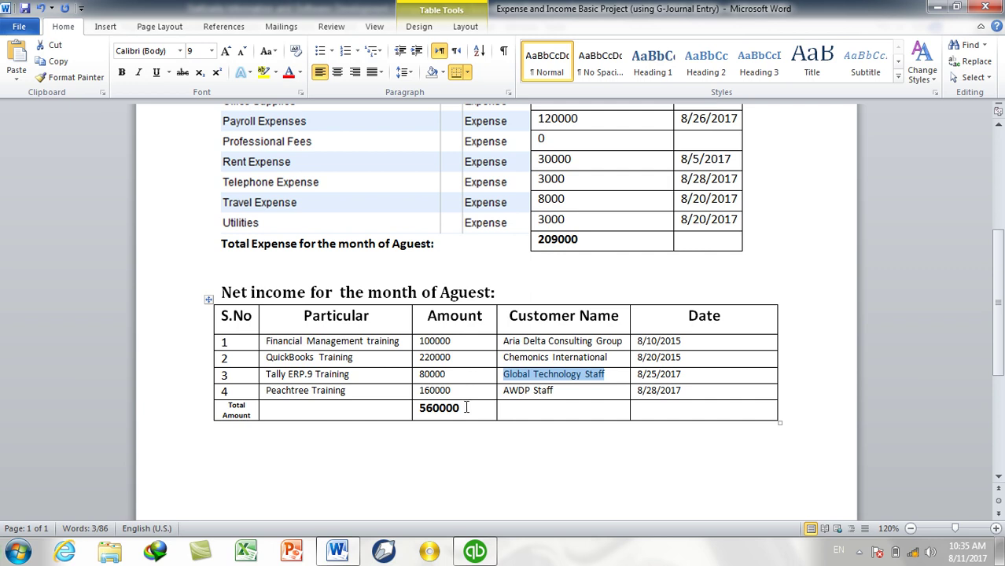
left_click(361, 550)
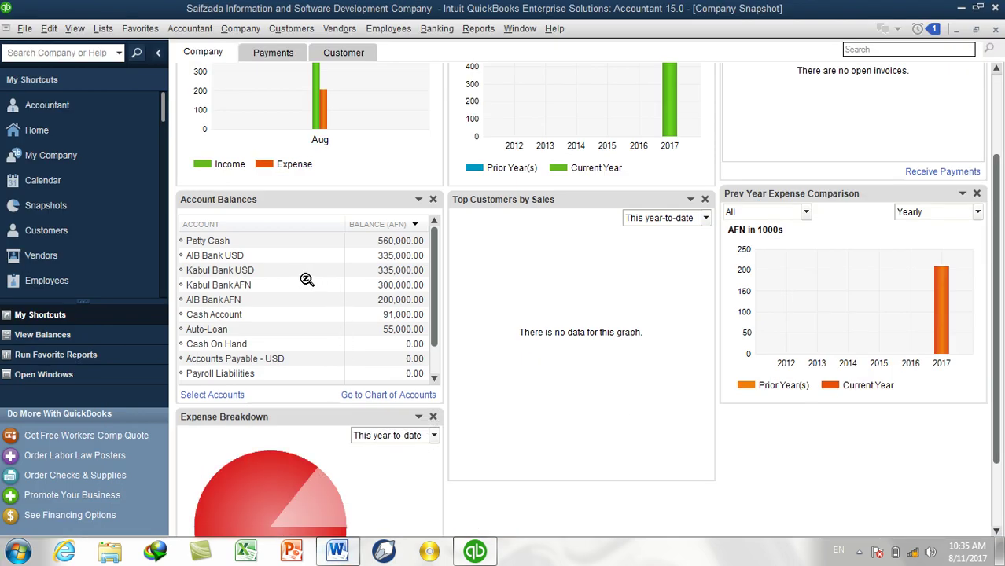
left_click(274, 243)
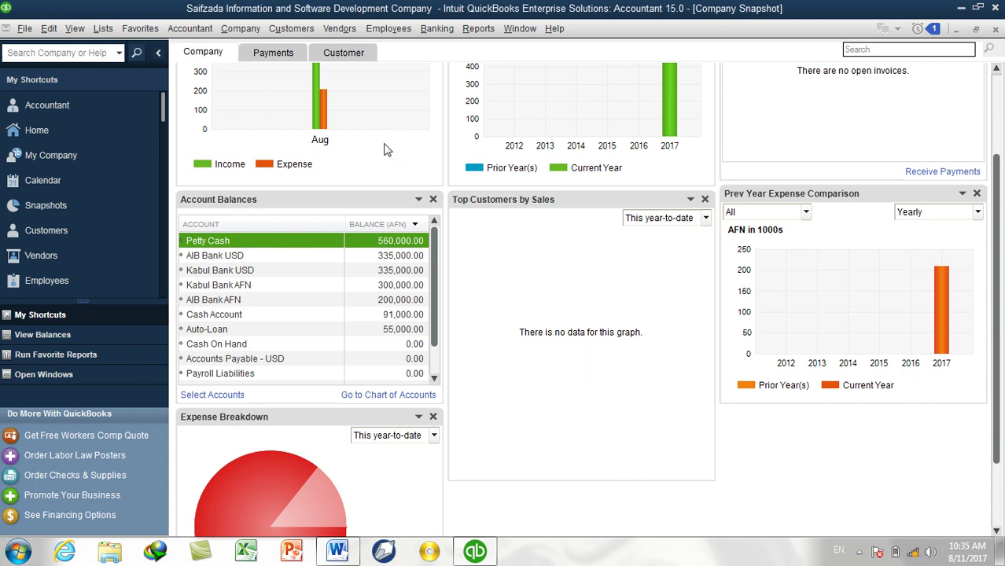
Set the Income and Expense Trend graph to This month and check the August income and expense amounts.
scroll(384, 154, "up", 3)
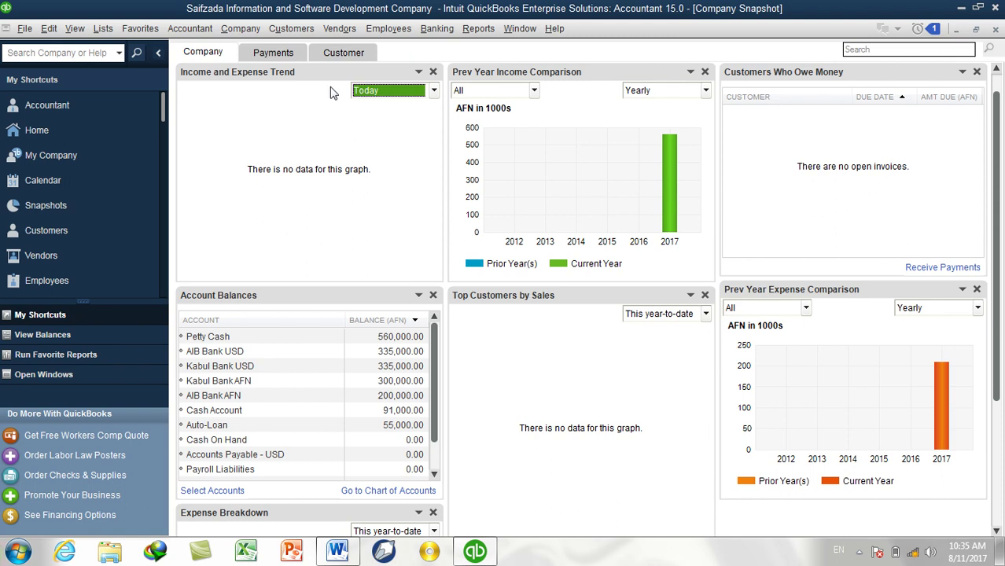
left_click(364, 89)
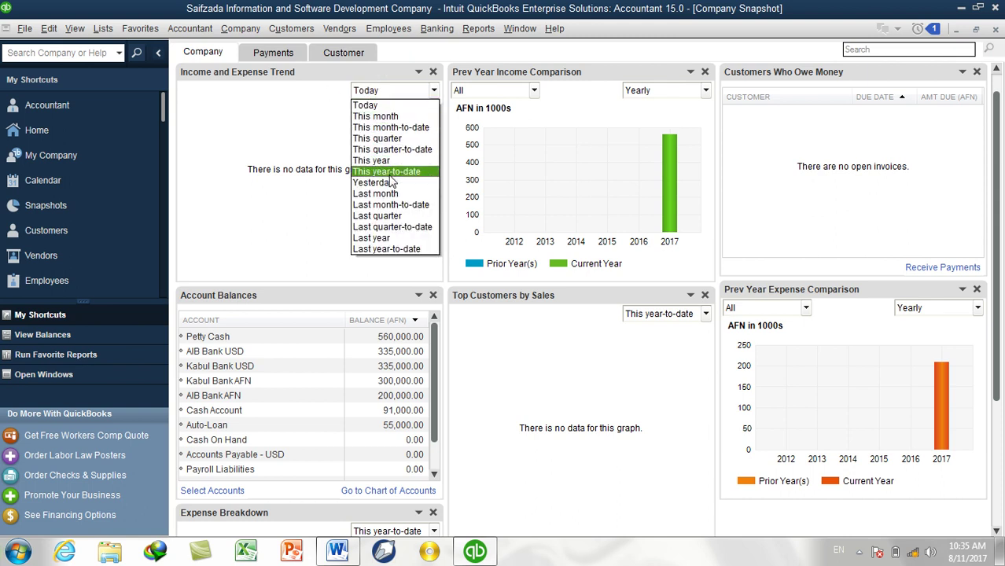
left_click(381, 117)
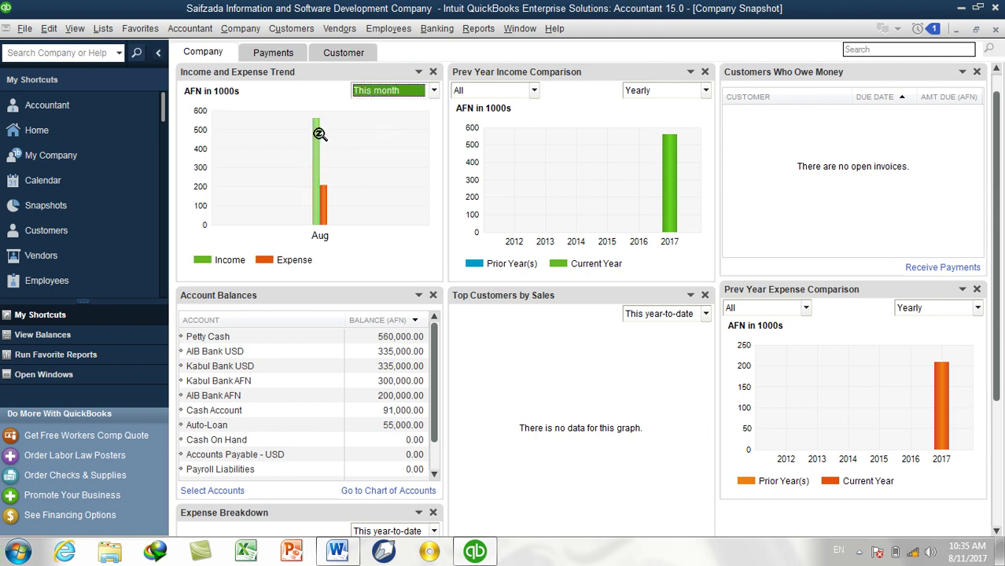
mouse_move(317, 125)
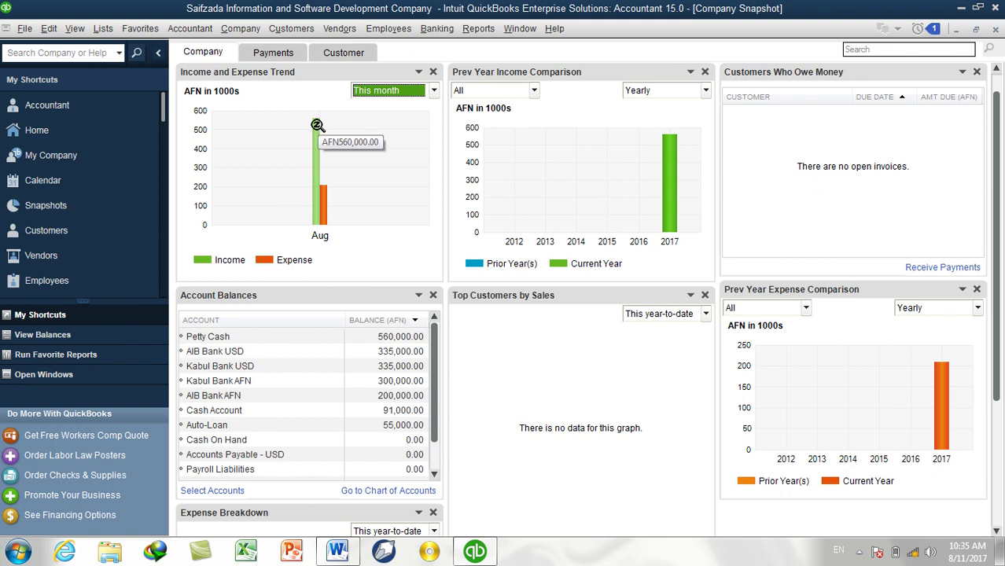
mouse_move(322, 193)
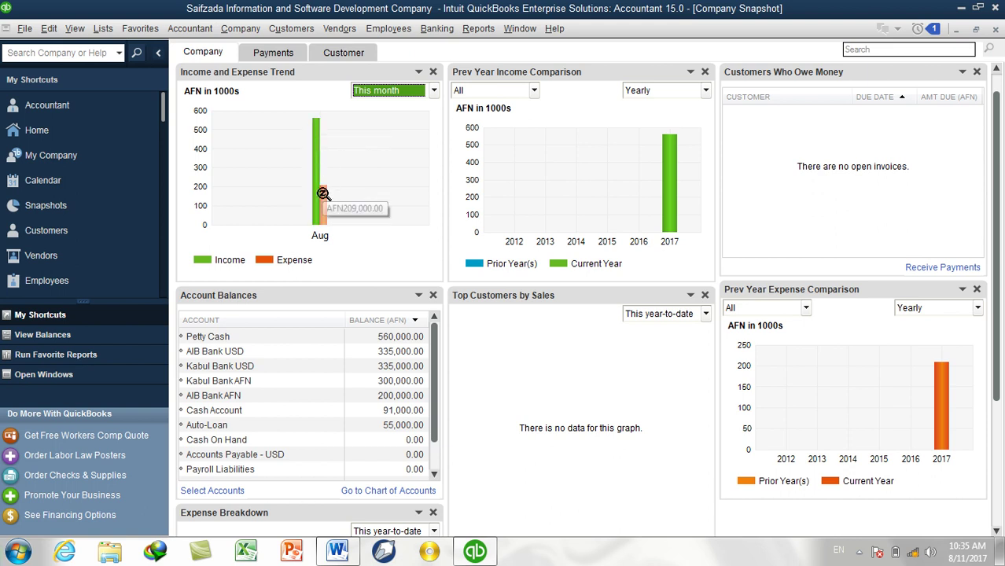
Open a report from the Company & Financial reports.
left_click(477, 29)
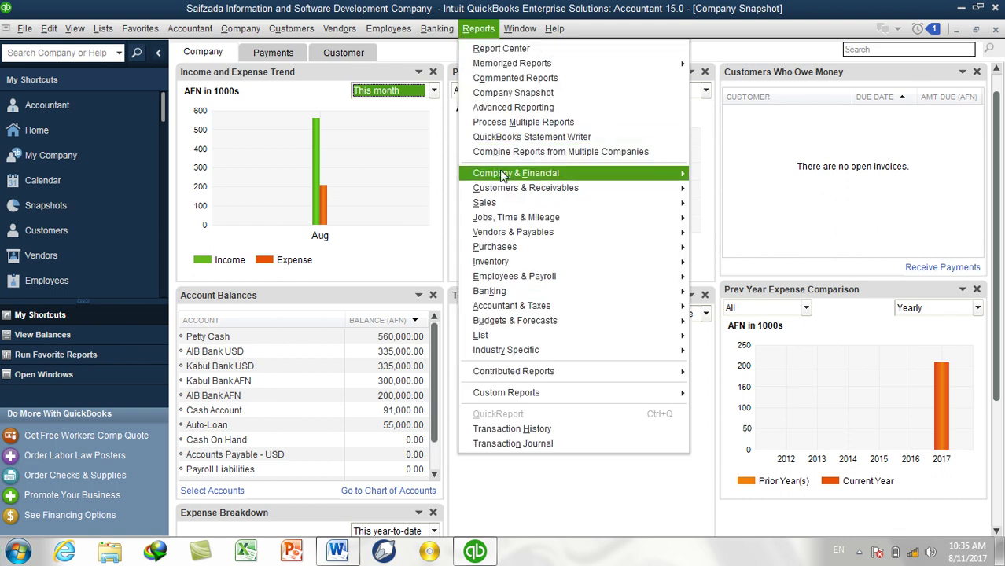
mouse_move(519, 173)
left_click(833, 184)
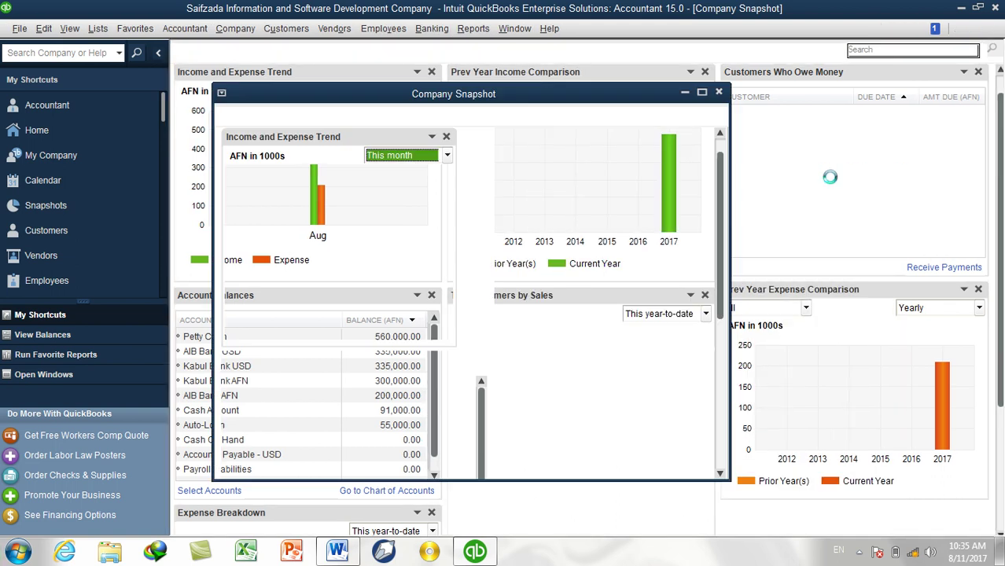